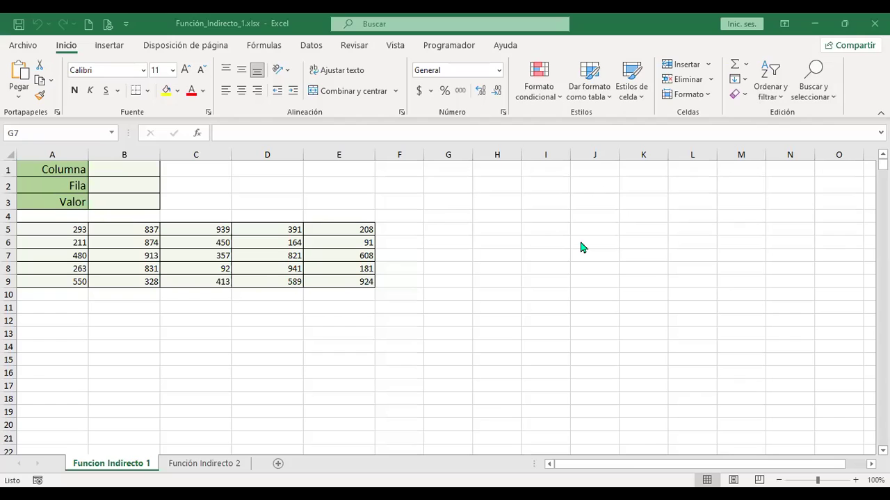
Enter c as the Columna value in B1 and 9 as the Fila value in B2
left_click(122, 171)
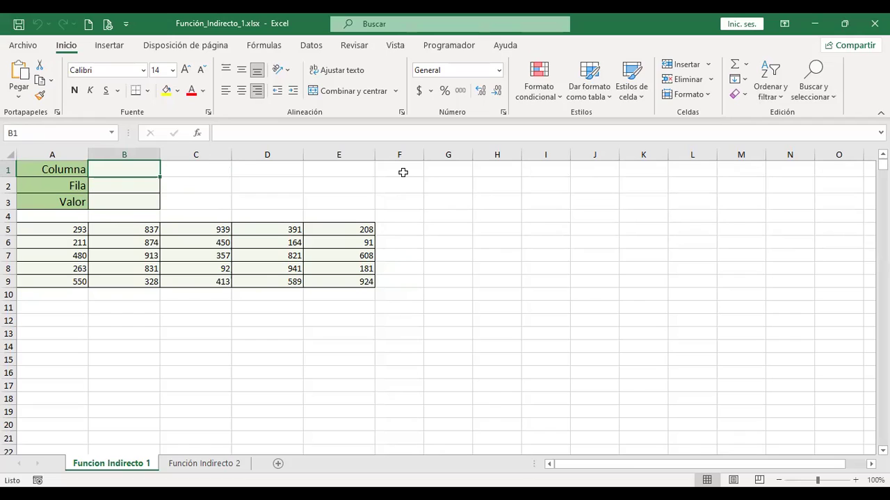
key("Down")
key("Down")
key("Up")
key("Up")
type("c")
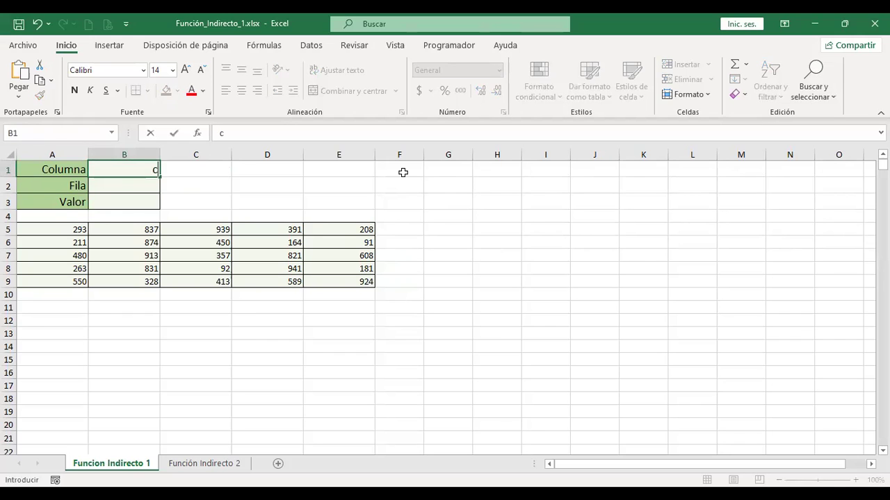
key("Return")
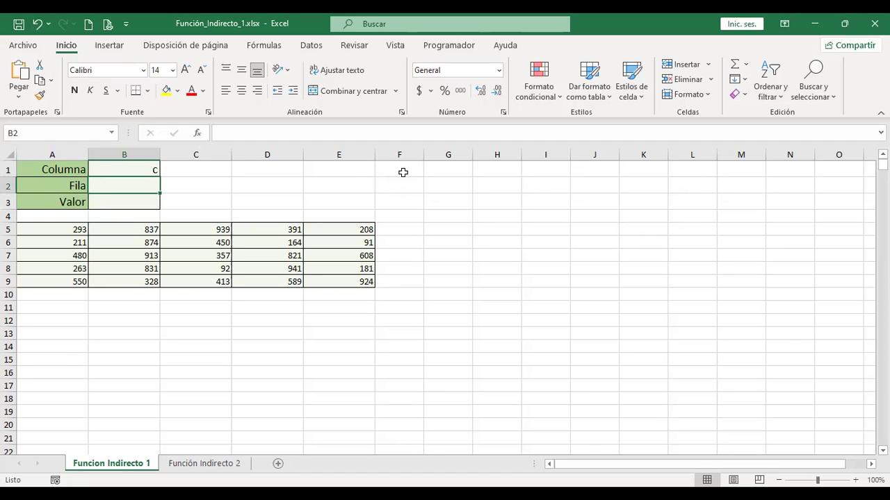
type("9")
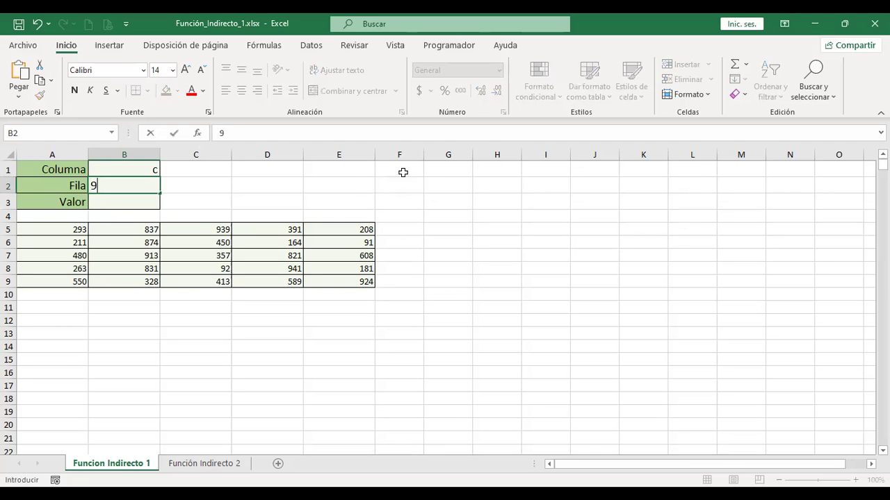
key("Return")
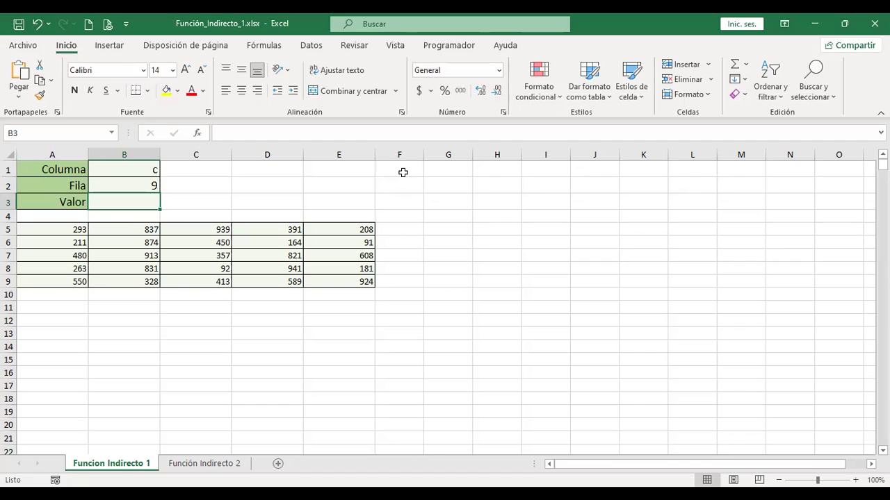
Enter an INDIRECTO formula in the Valor cell B3 that joins the column and row inputs as B1&B2
type("+in")
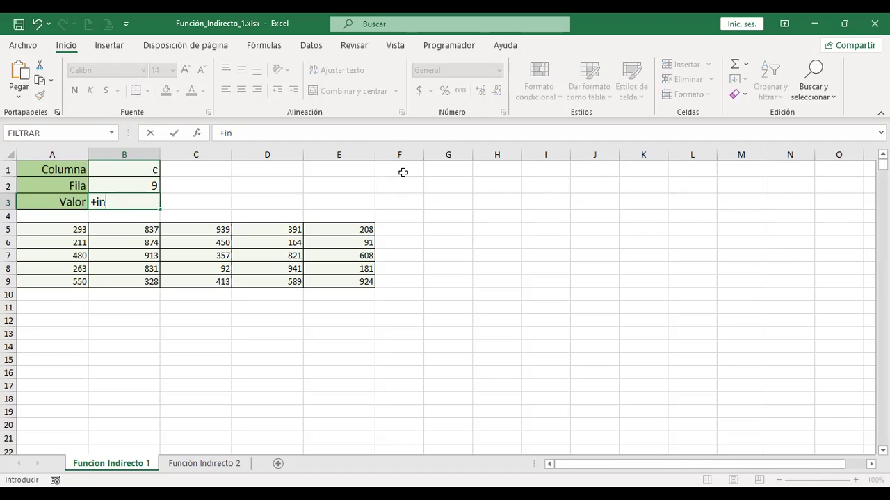
type("dire")
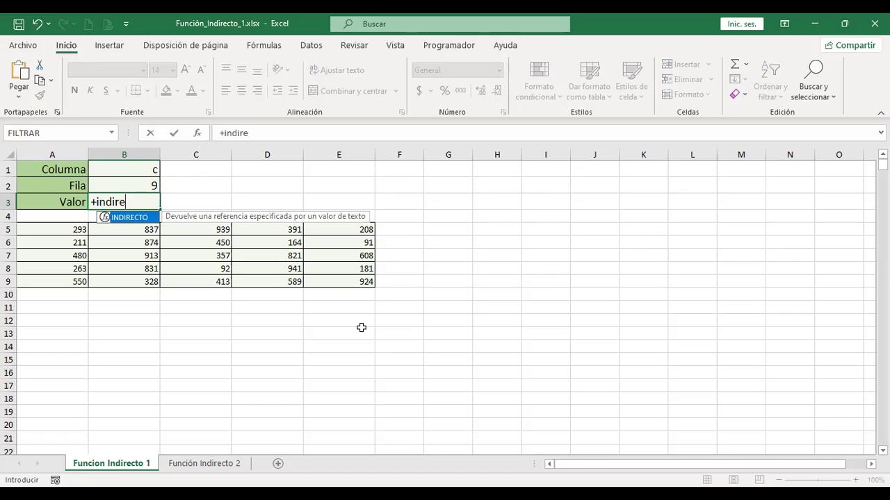
double_click(148, 219)
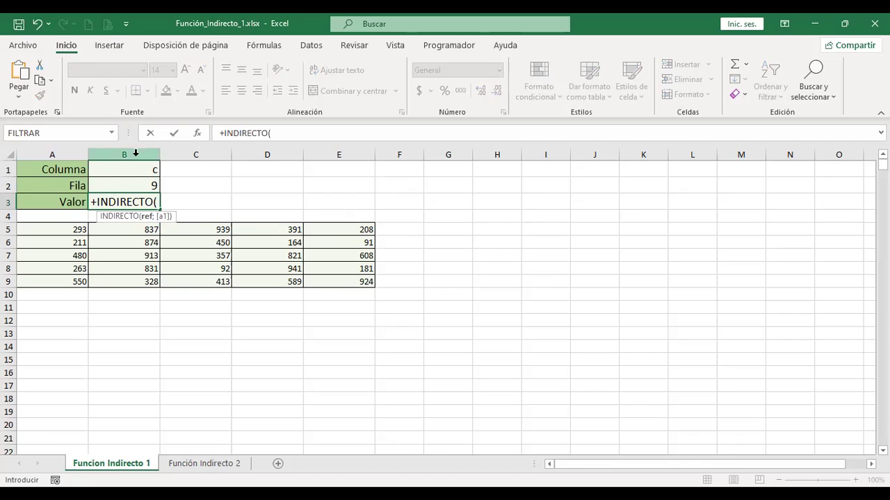
left_click(131, 172)
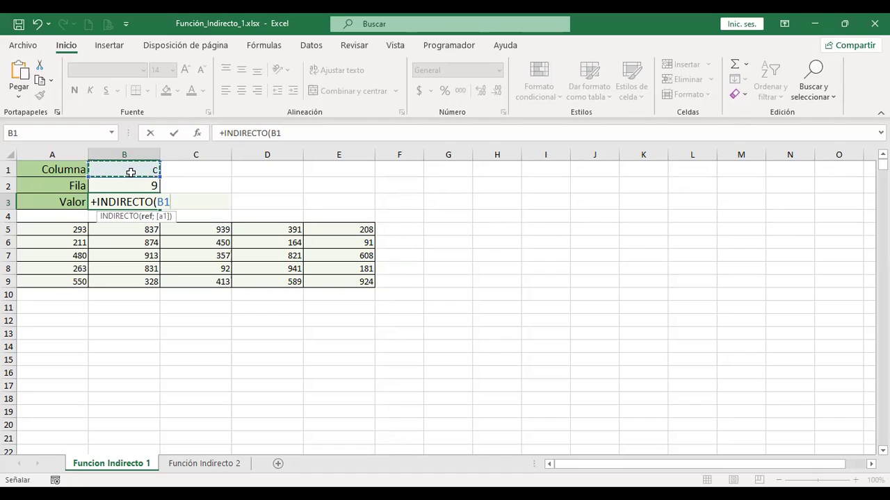
type("&")
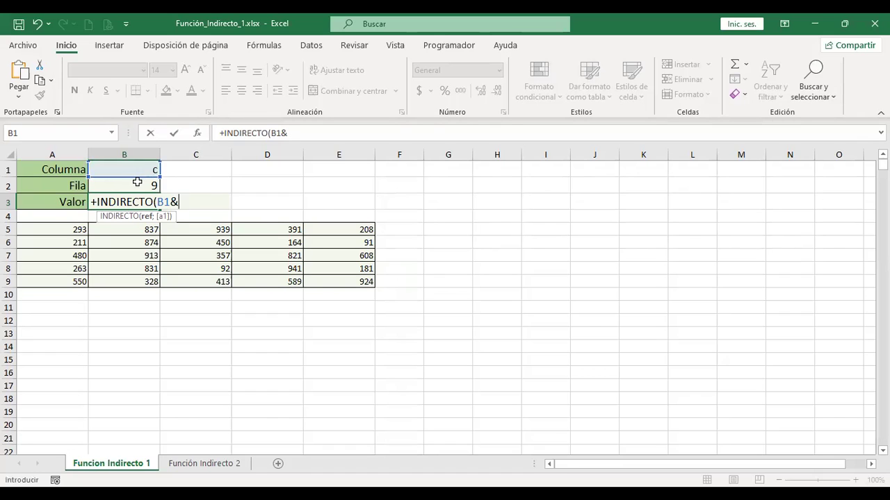
left_click(134, 180)
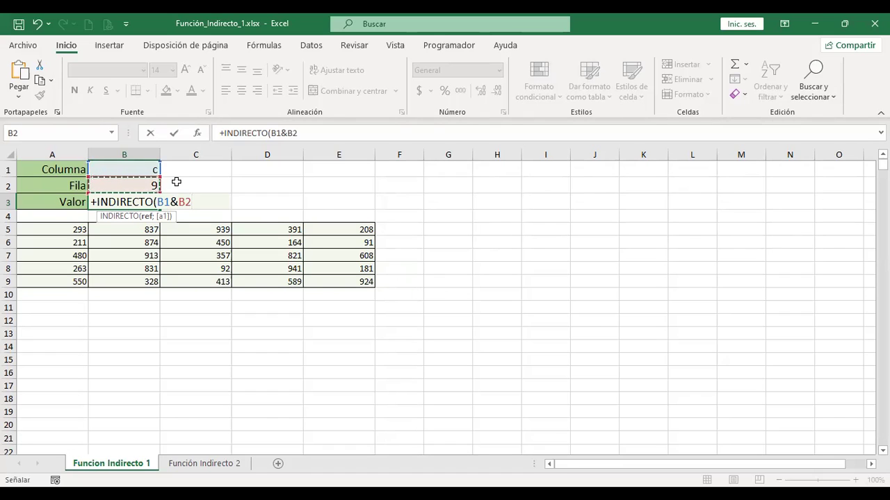
key("ctrl+Return")
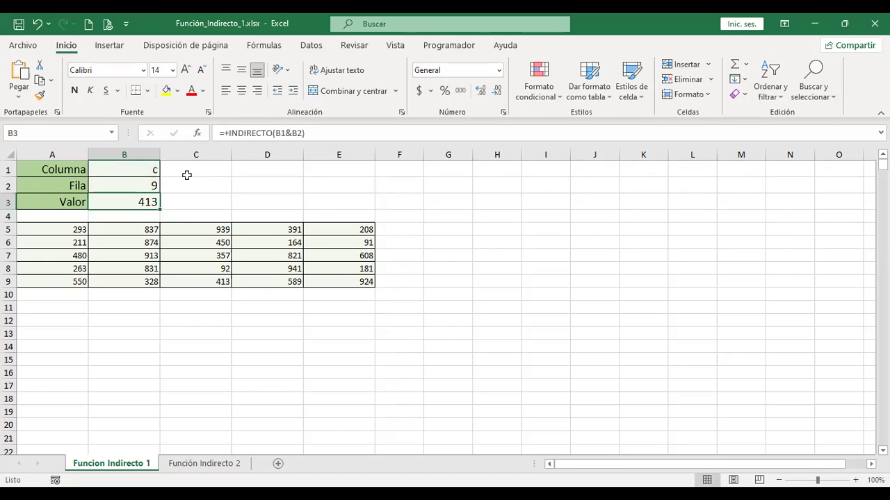
Check the Valor result against cell C9 and inspect the cell references in the B3 formula
left_click(217, 282)
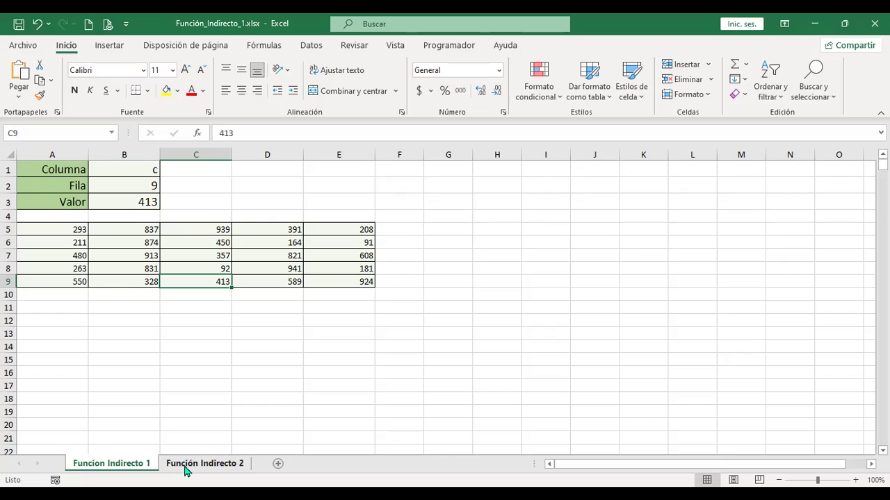
left_click(123, 170)
left_click(138, 201)
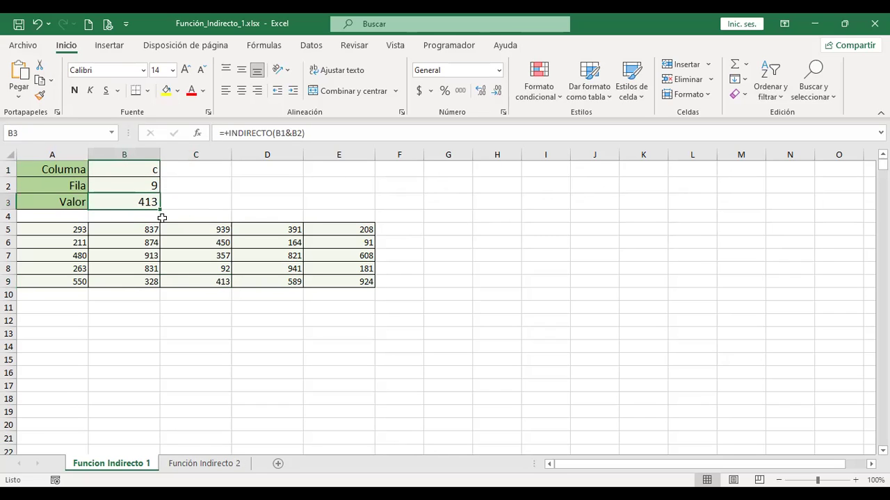
key("F2")
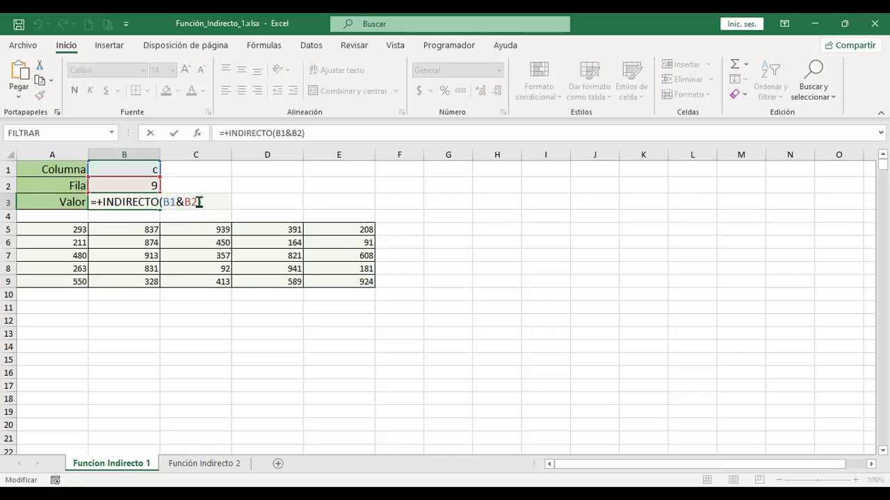
key("Return")
Change the Columna value in B1 to e
left_click(135, 169)
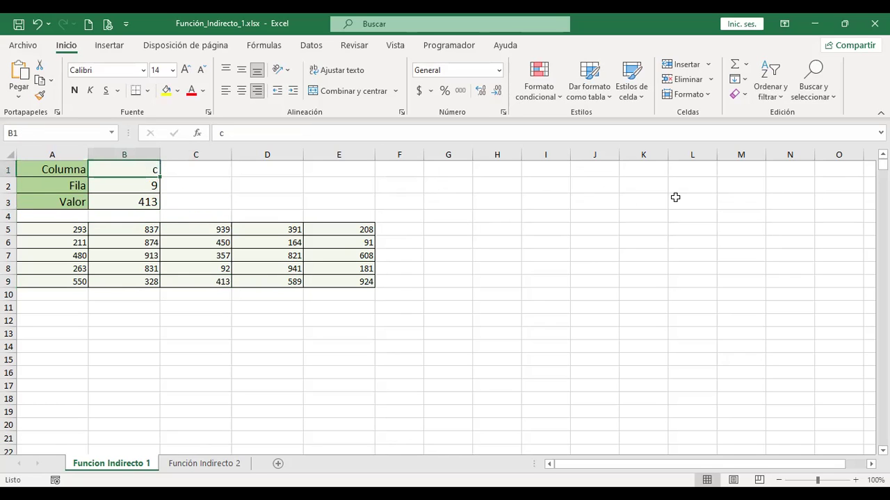
type("e")
key("Return")
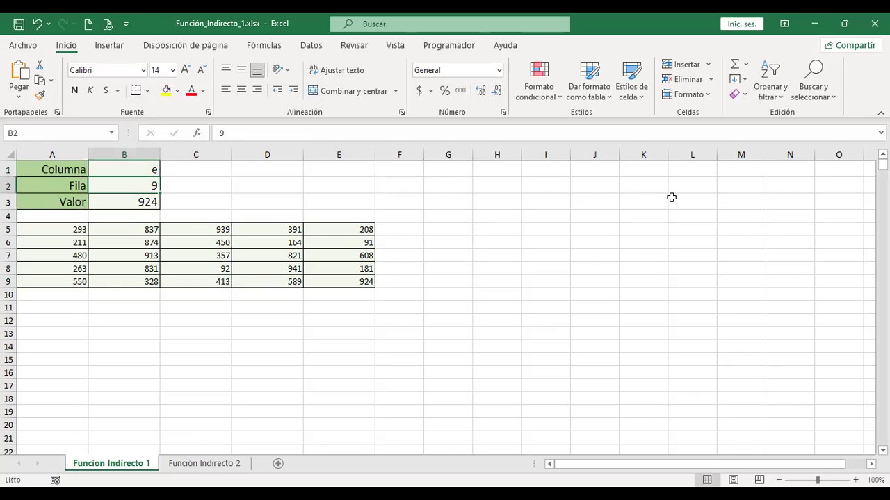
Highlight column E together with row 9 to compare their intersection with the Valor result in B3
left_click(362, 281)
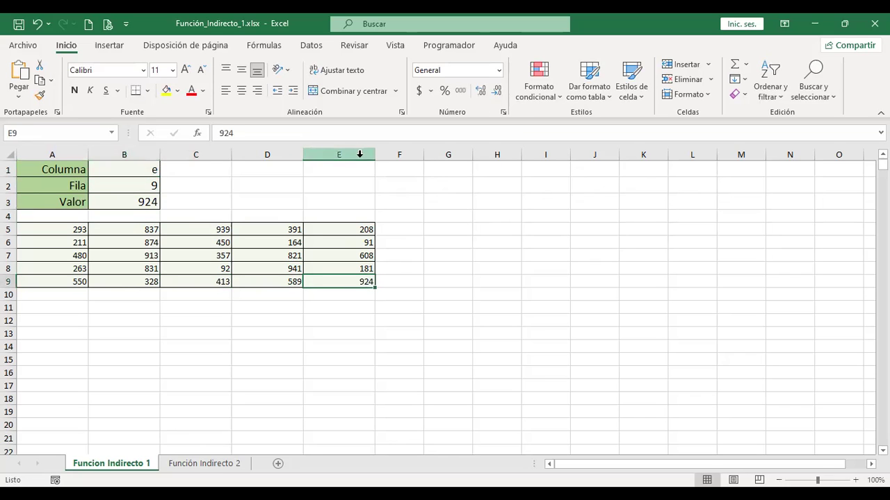
left_click(359, 154)
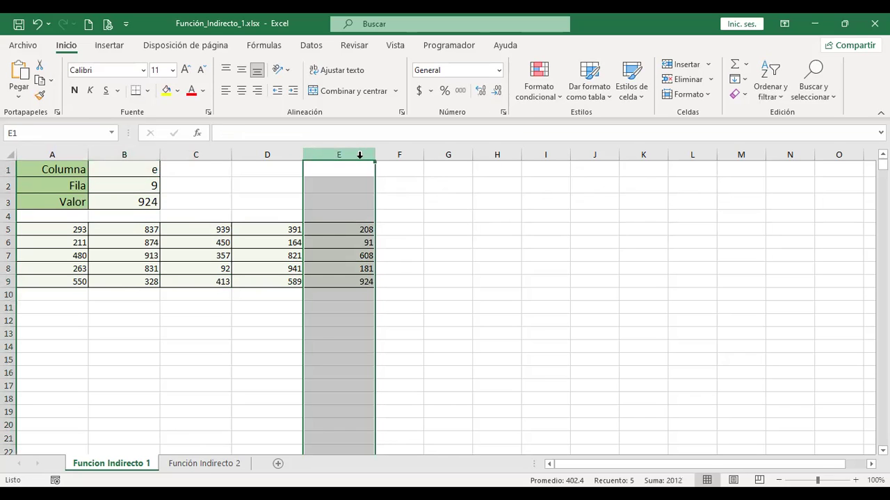
left_click(9, 280, "ctrl")
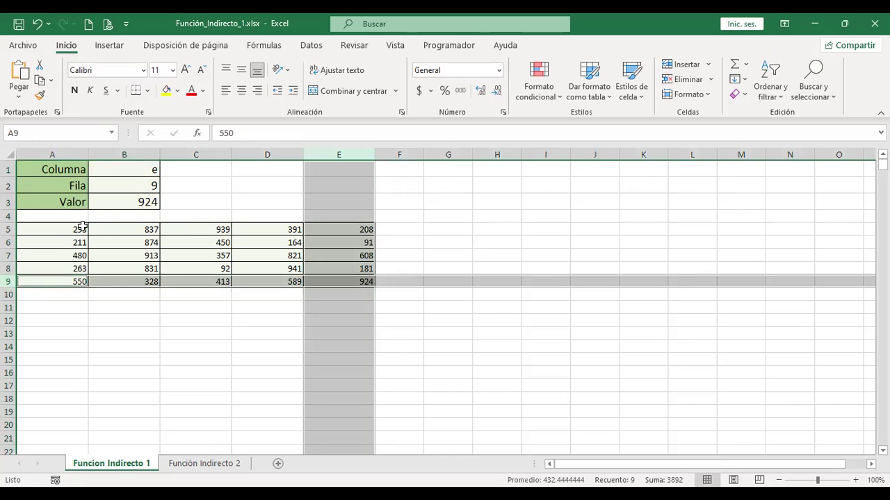
left_click(119, 201)
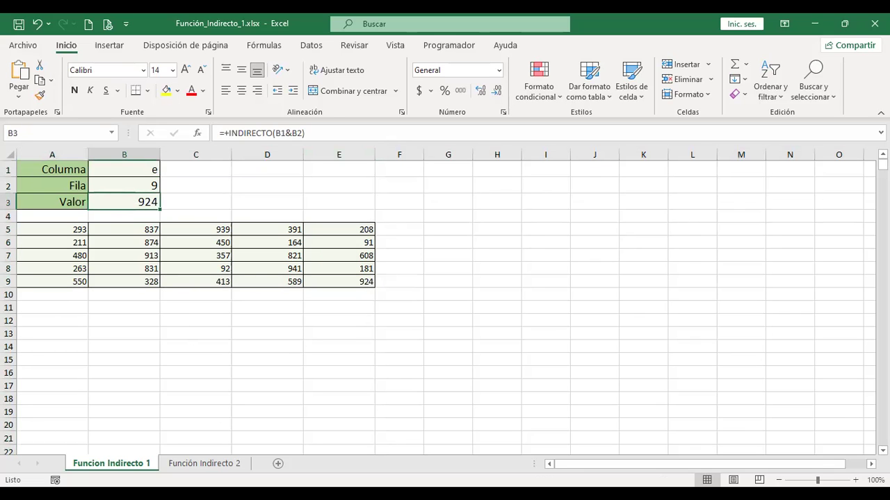
On the Función Indirecto 2 sheet, enter d in I6 as the letter of the column to look up
left_click(179, 466)
left_click(180, 466)
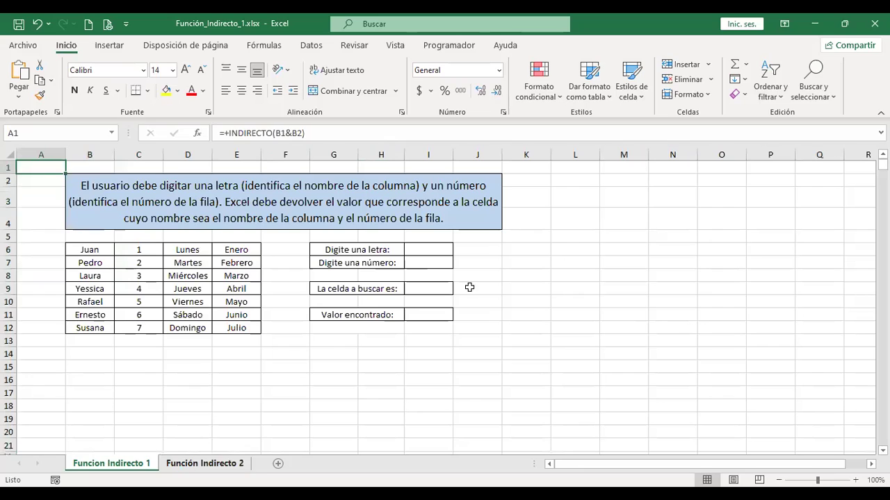
left_click(422, 248)
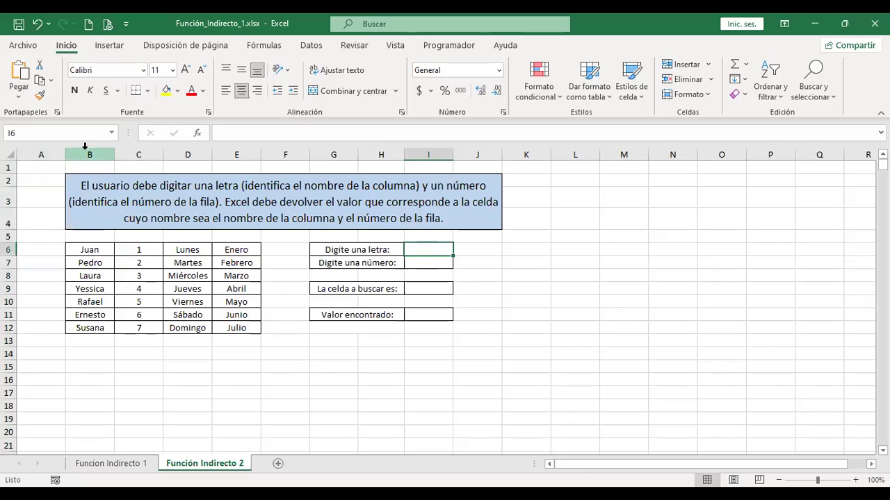
left_click_drag(91, 153, 233, 154)
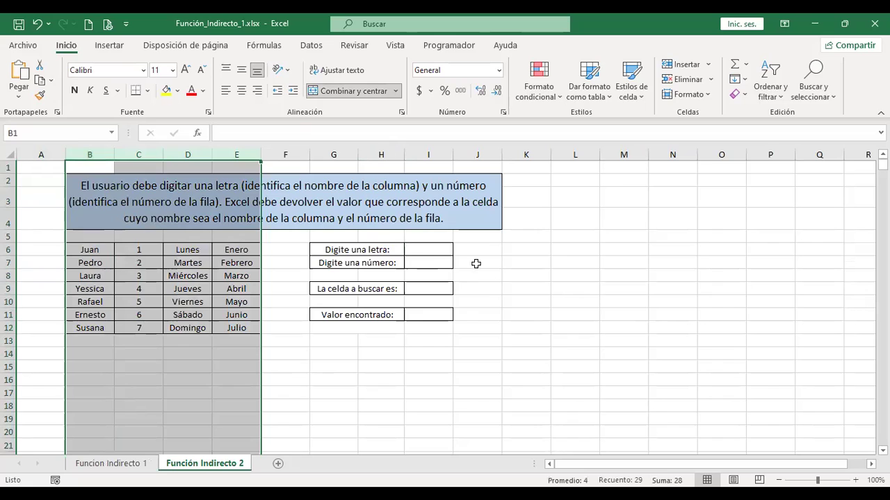
left_click(420, 248)
type("d")
key("Return")
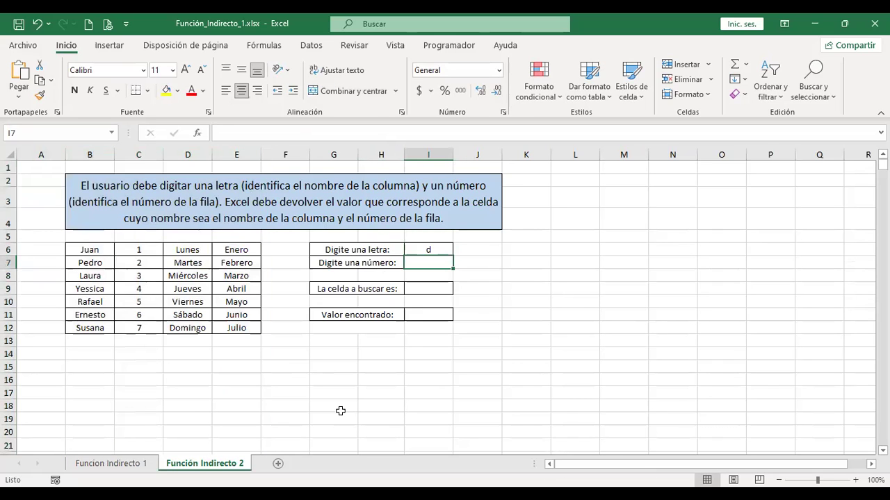
Enter 6 in I7 as the row number to look up
left_click_drag(8, 249, 6, 326)
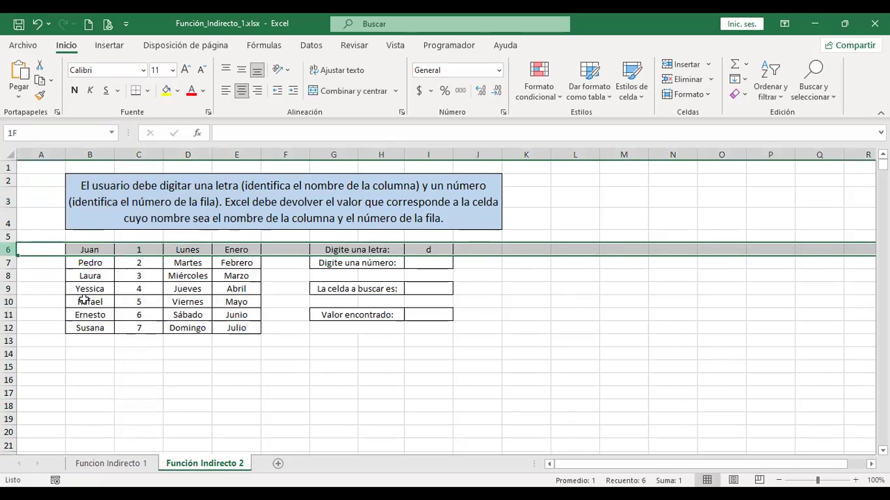
left_click(438, 264)
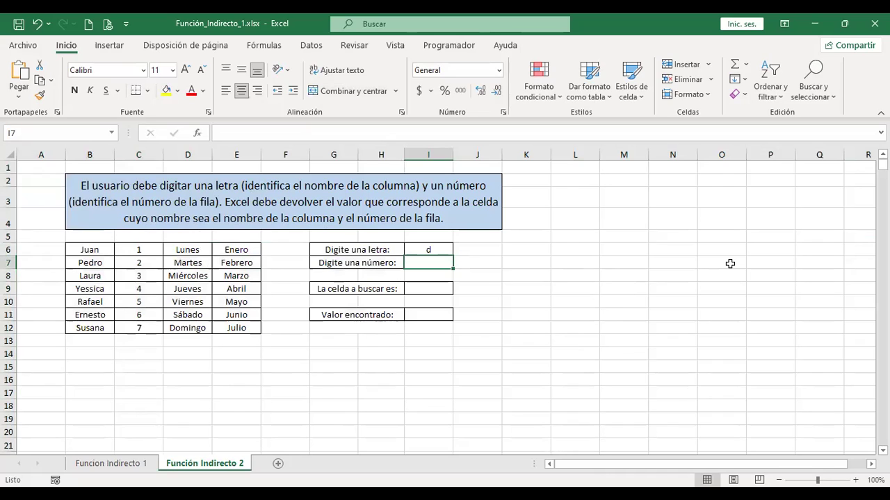
type("6")
key("Return")
key("Return")
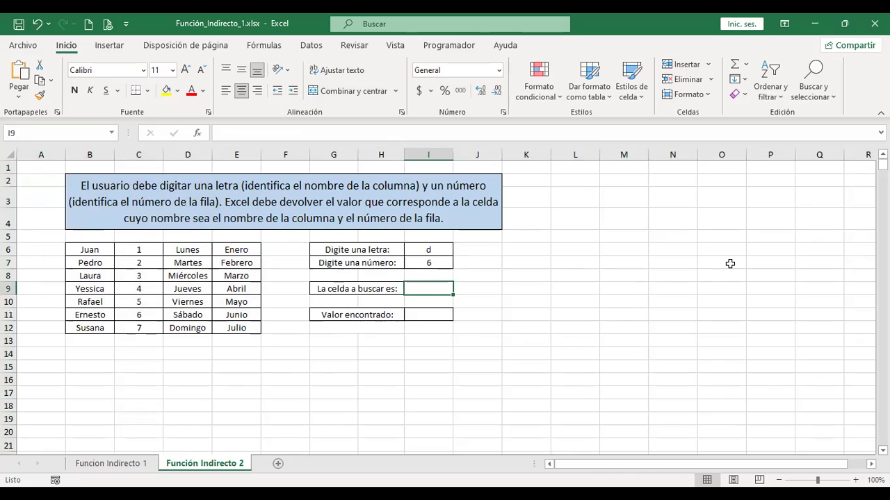
Review the INDIRECTO formula in B3 on the Funcion Indirecto 1 sheet, then return to Función Indirecto 2
left_click(112, 465)
double_click(159, 203)
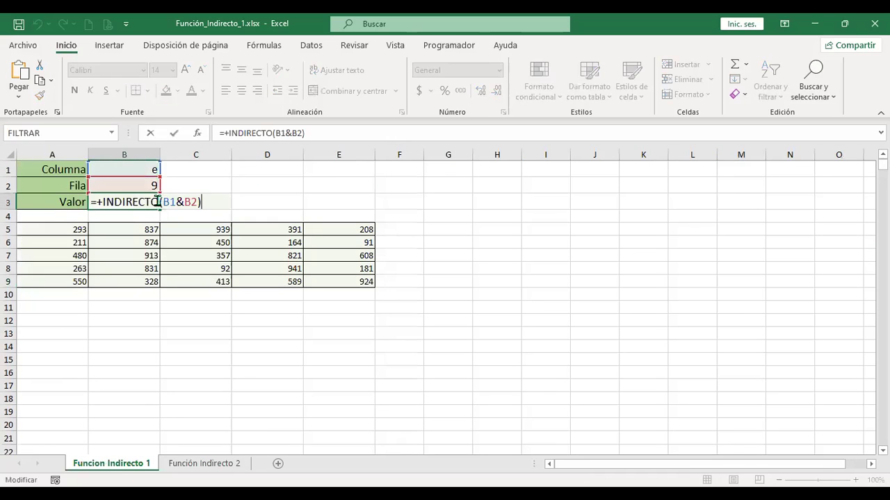
key("Return")
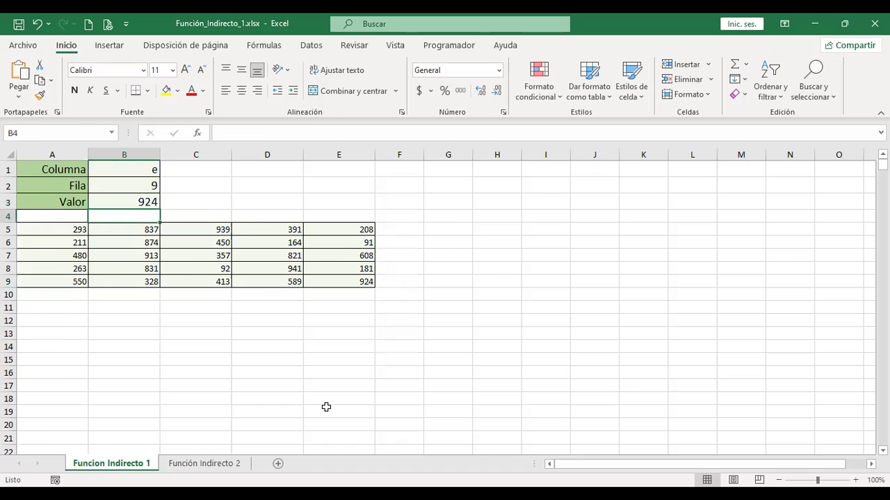
left_click(188, 463)
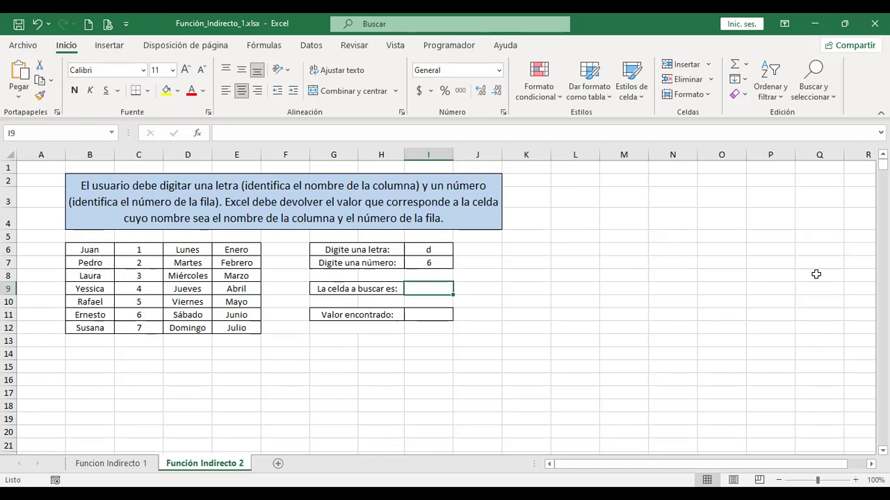
In I9, build the address of the cell to look up by joining the letter and number with the formula +I6&I7
type("+")
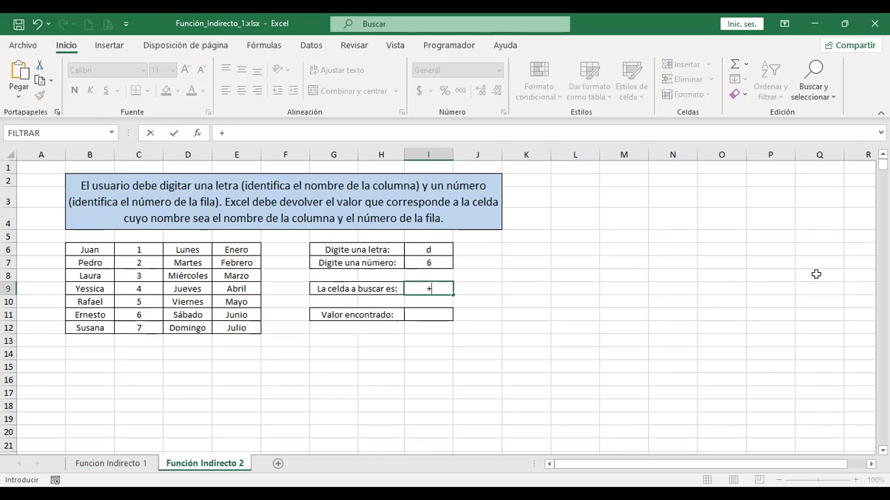
left_click(421, 248)
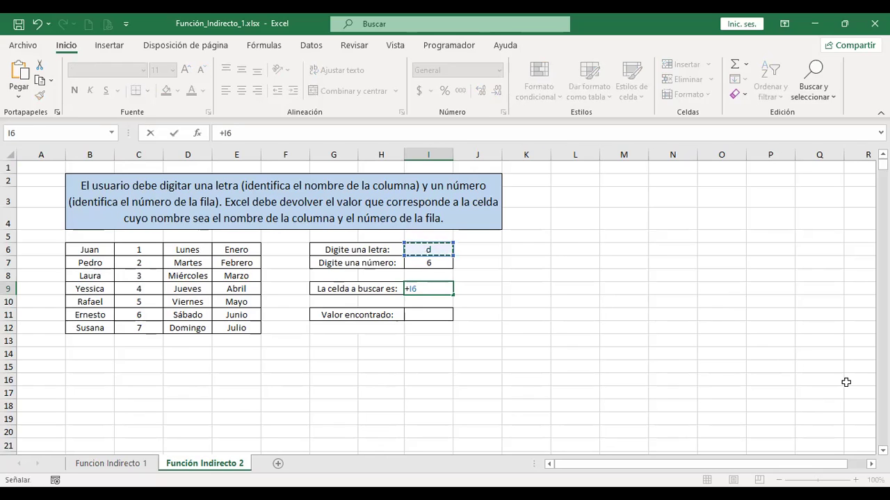
type("6")
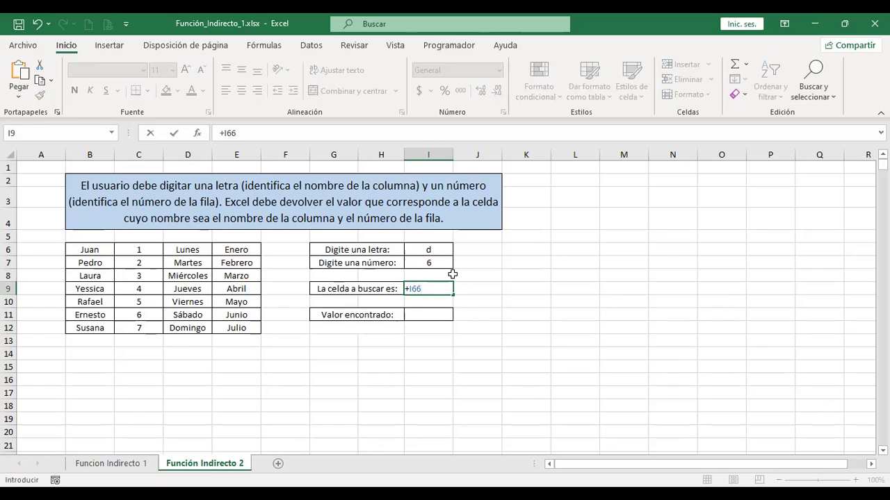
key("BackSpace")
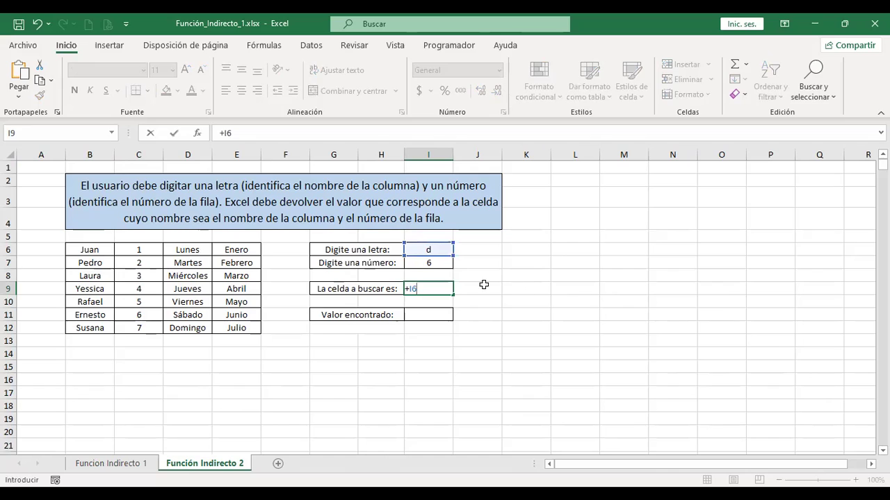
type("&")
left_click(431, 263)
key("Return")
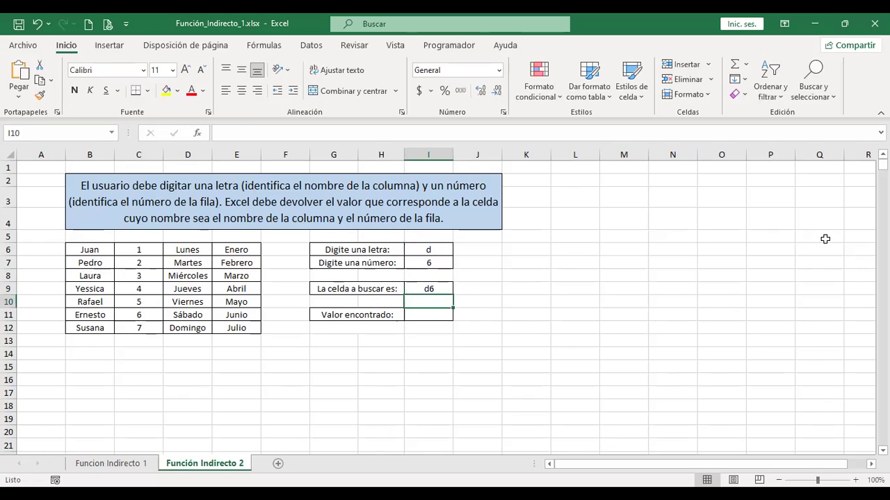
key("Up")
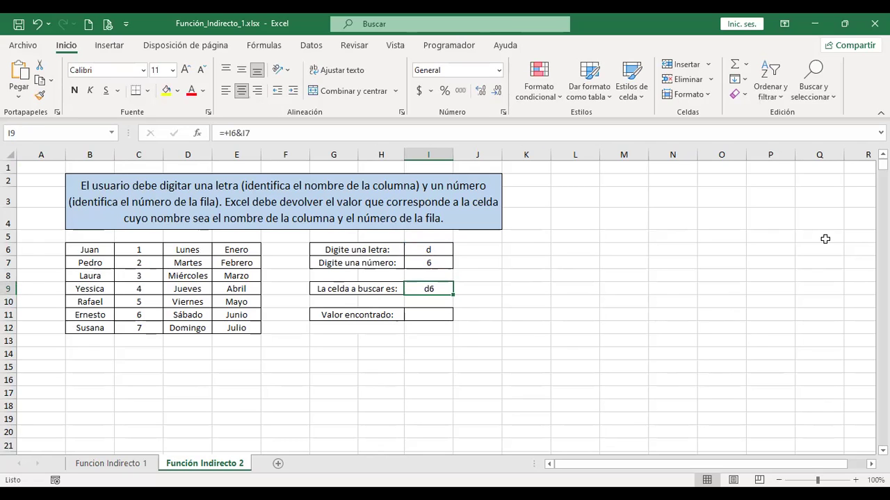
In I11, enter the formula +INDIRECTO(I9) to return the value of the cell addressed in I9
key("Down")
key("Down")
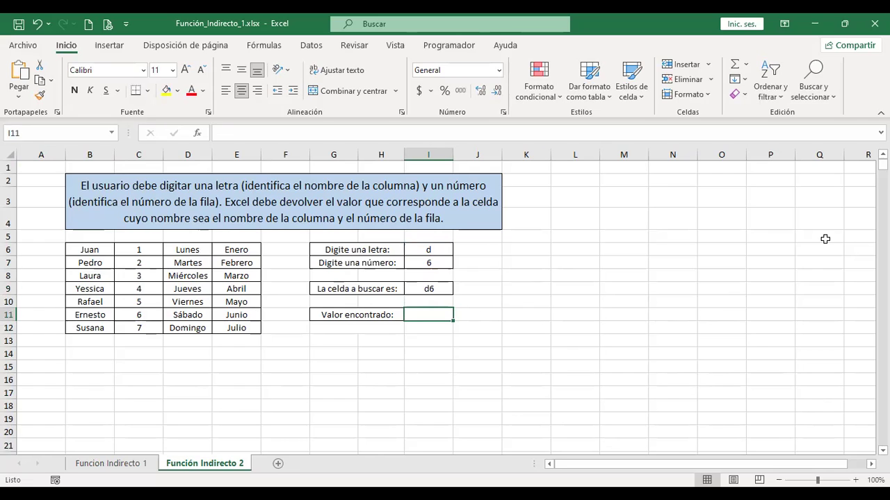
type("+i")
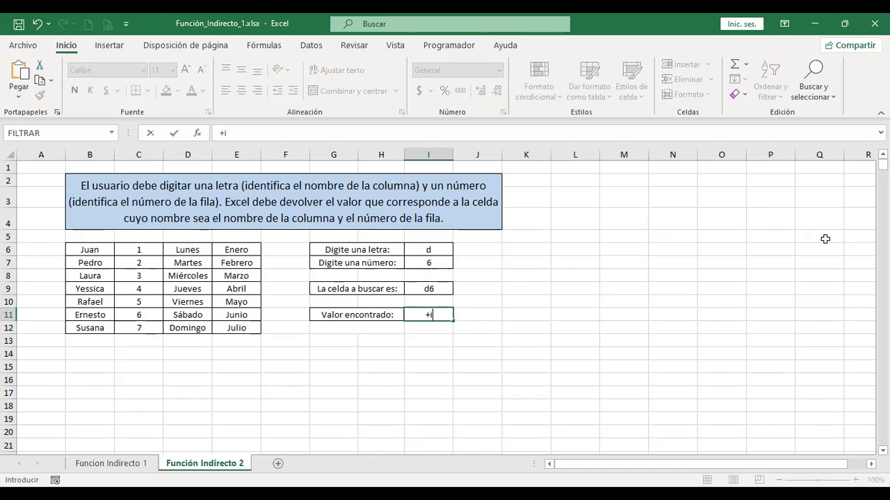
type("ndire")
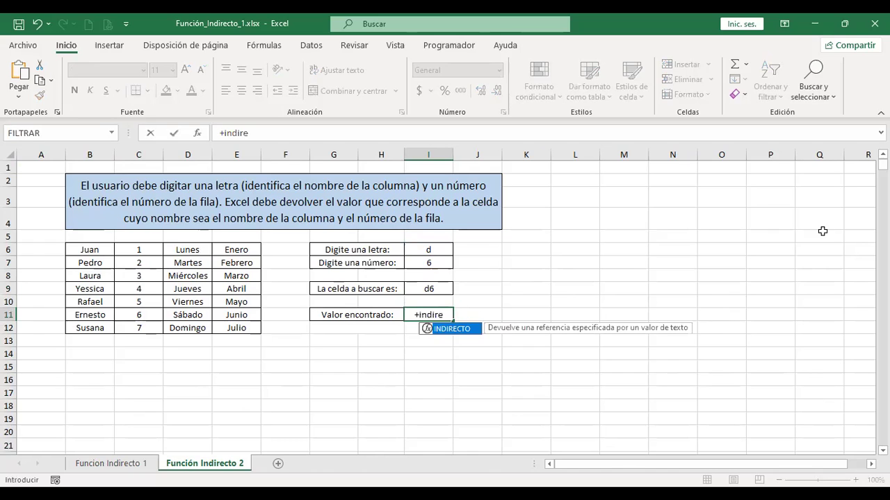
double_click(458, 329)
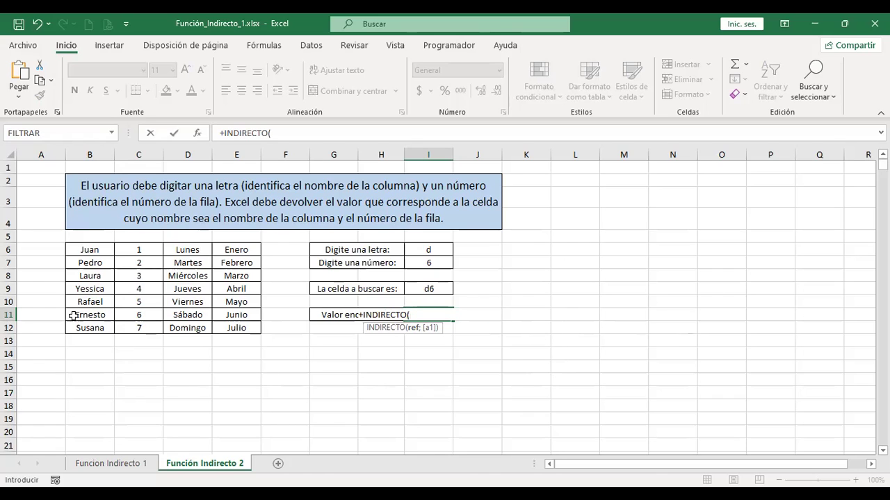
left_click(433, 290)
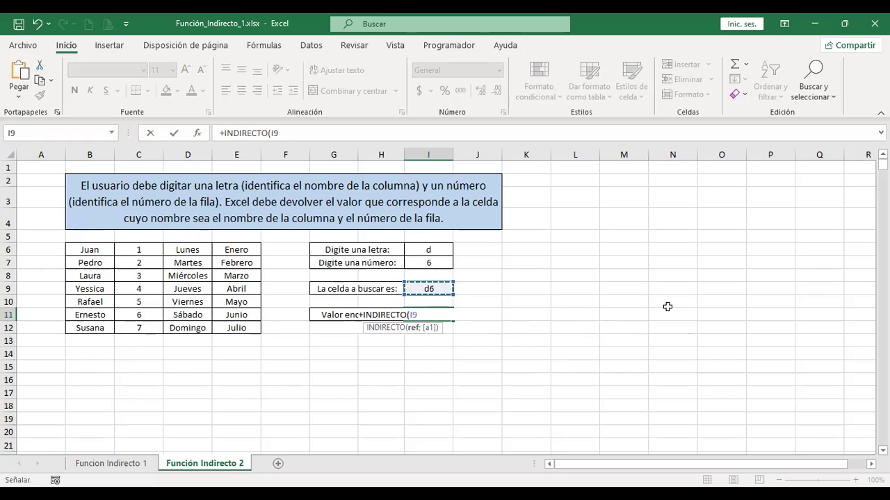
key("ctrl+Return")
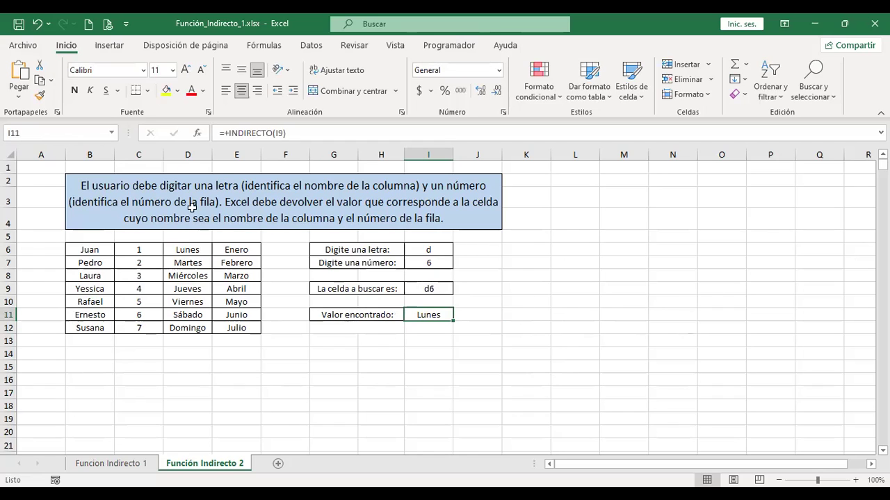
Compare D6 with the result in I11, and set the row number in I7 to 7
left_click(195, 251)
left_click(442, 312)
left_click(439, 248)
key("Down")
type("7")
key("Tab")
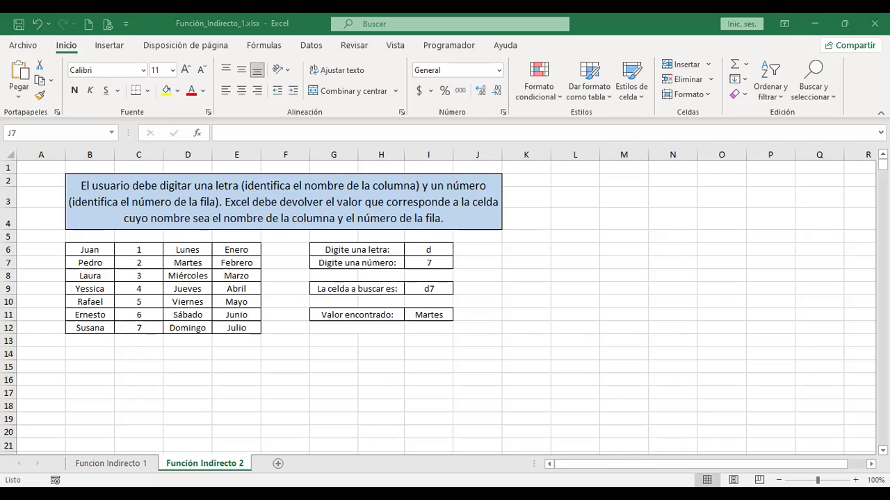
left_click(477, 262)
Add a new blank worksheet and increase the font size of all its cells to 14
left_click(251, 475)
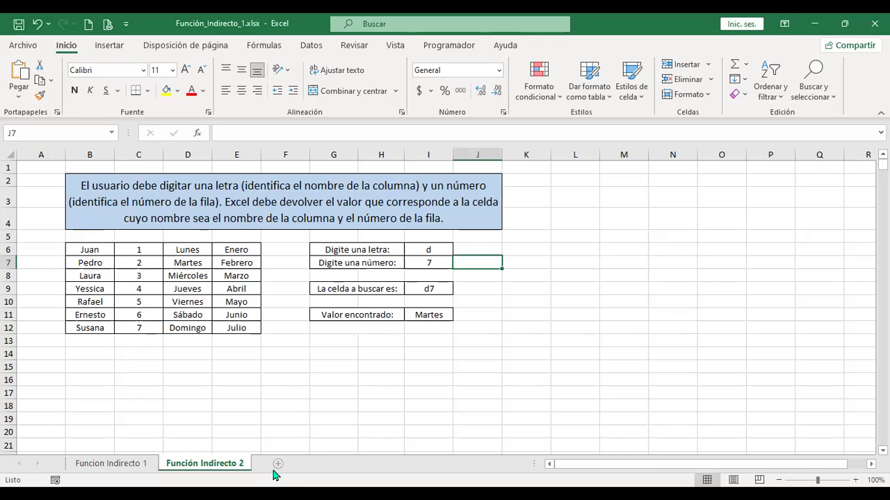
left_click(278, 464)
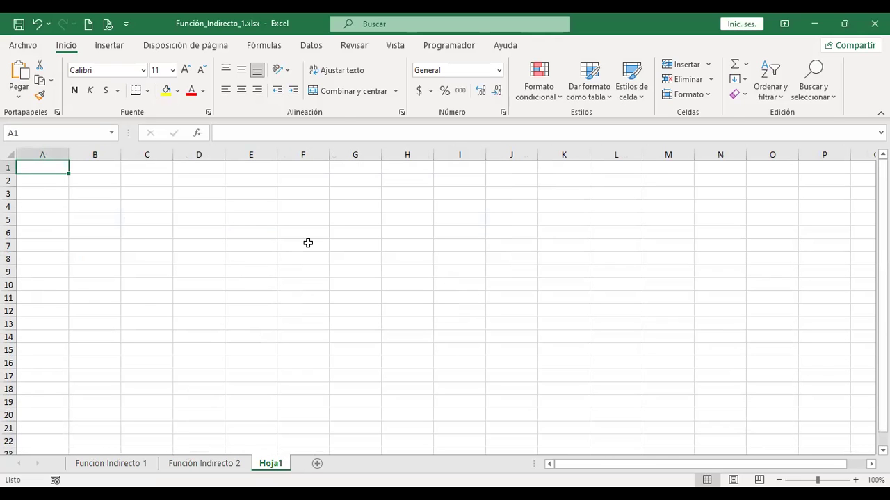
scroll(308, 242, "up", 3, "ctrl")
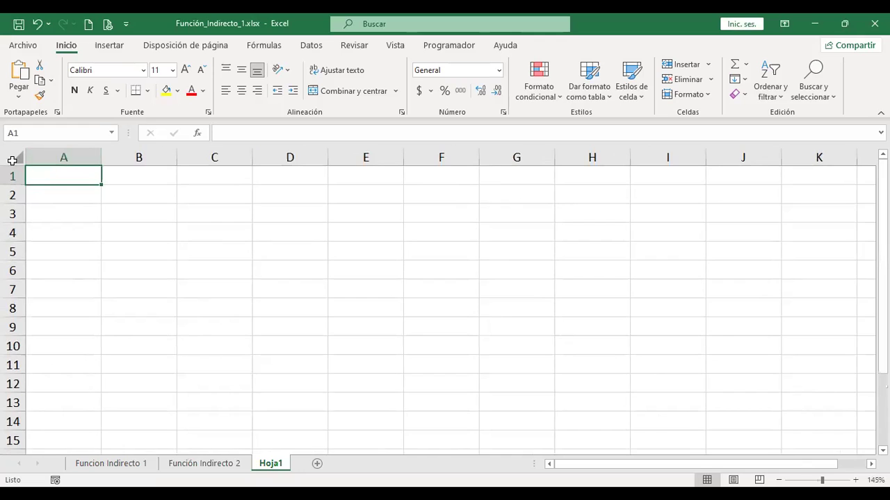
left_click(12, 160)
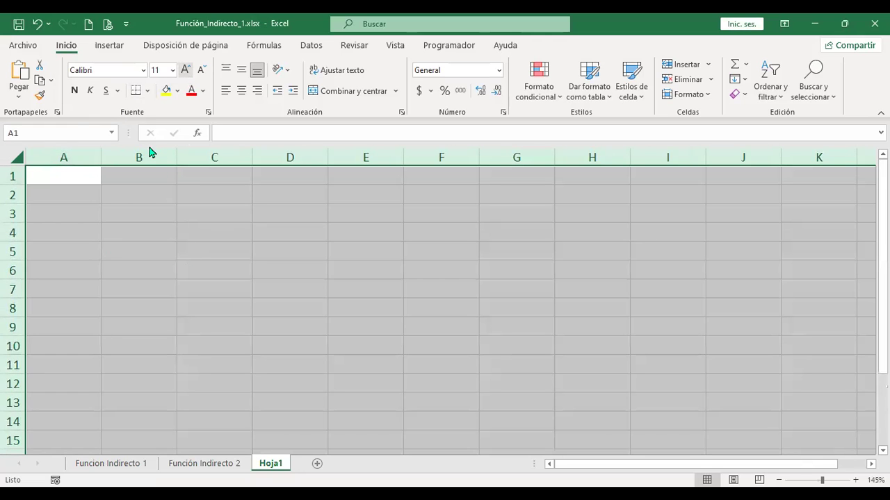
key("ctrl+shift+greater")
key("ctrl+shift+greater")
left_click(73, 177)
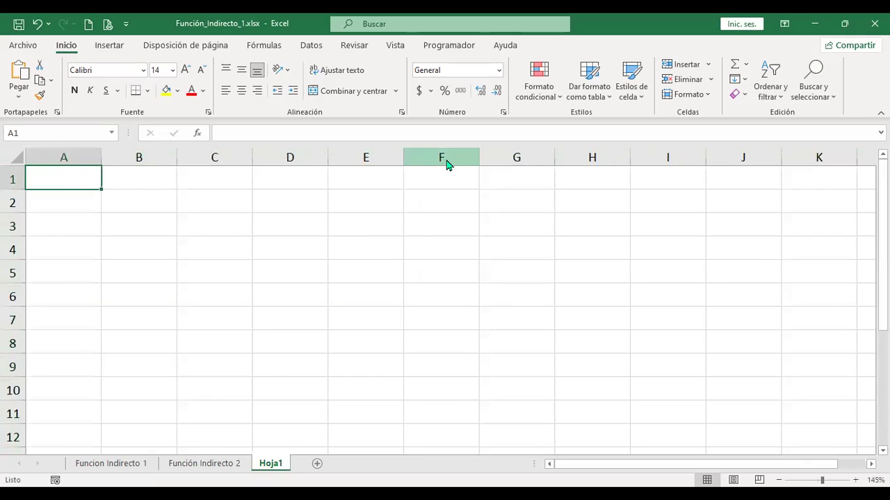
Enter the heading Datos in A1 and the cell references B2 and B3 as text in A2 and A3
left_click(447, 161)
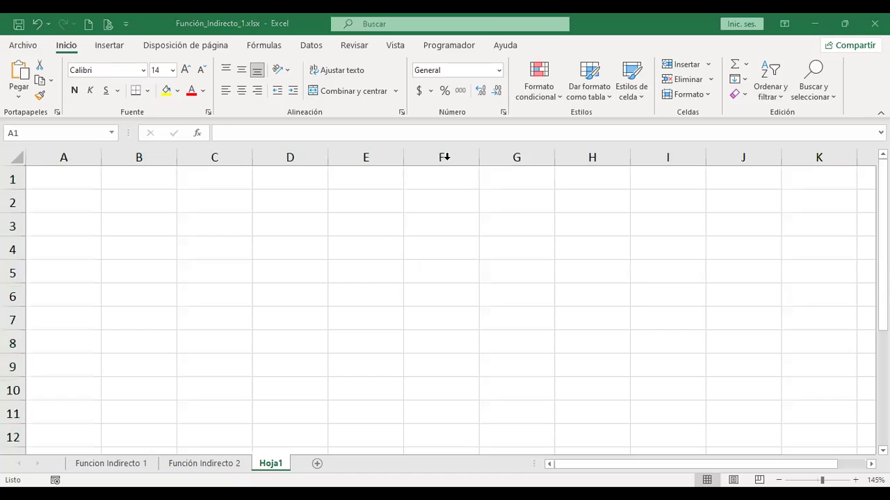
type("Datos")
key("Return")
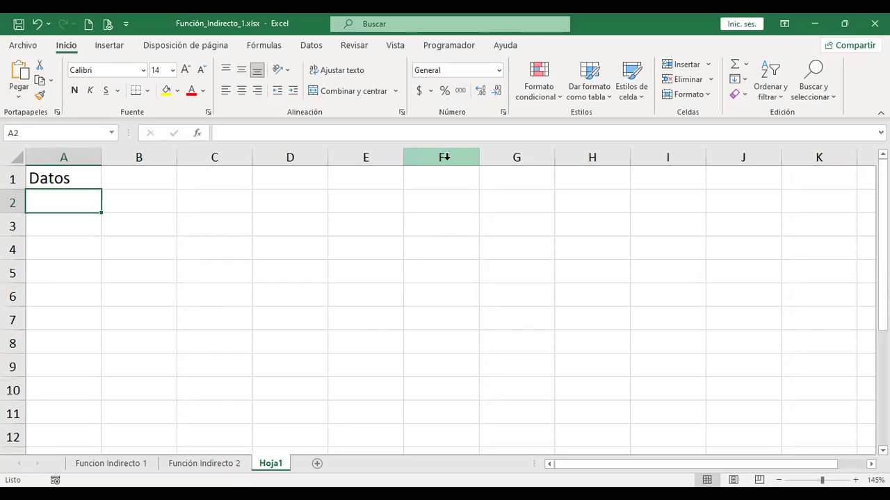
type("B2")
key("Return")
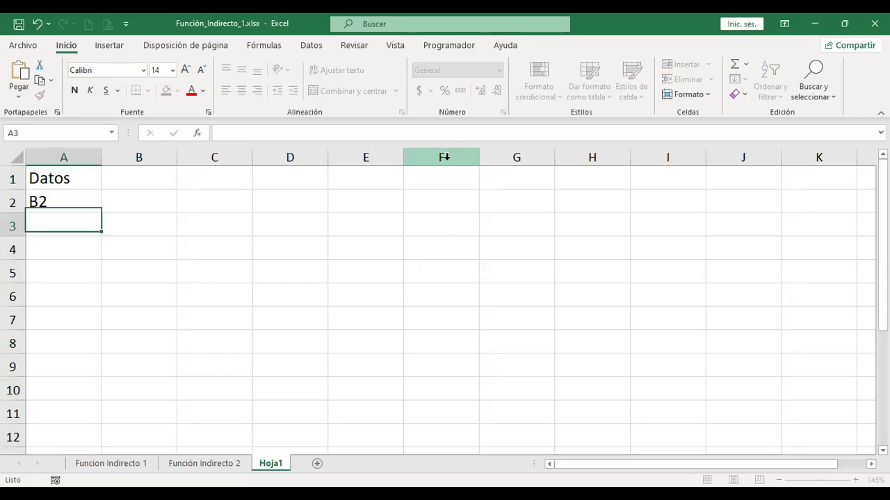
type("B3")
key("Return")
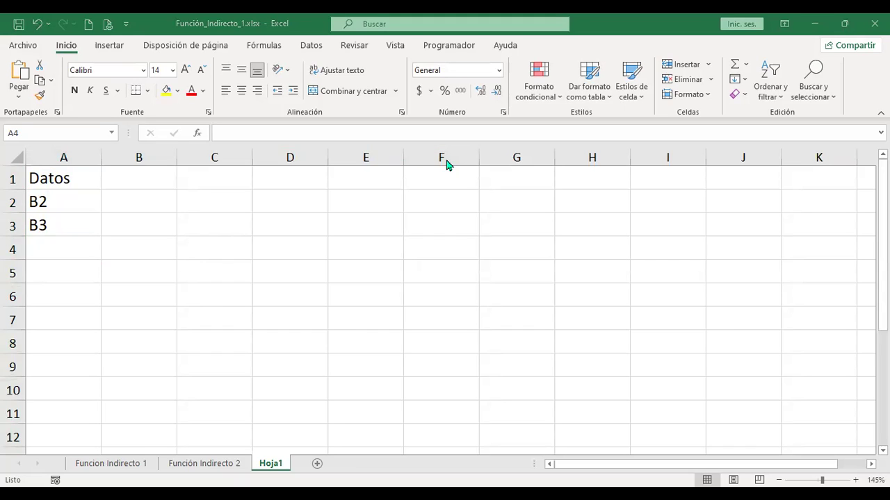
Enter 1333 in cell B2 of the new sheet
key("ctrl+Home")
key("Right")
key("Down")
type("133")
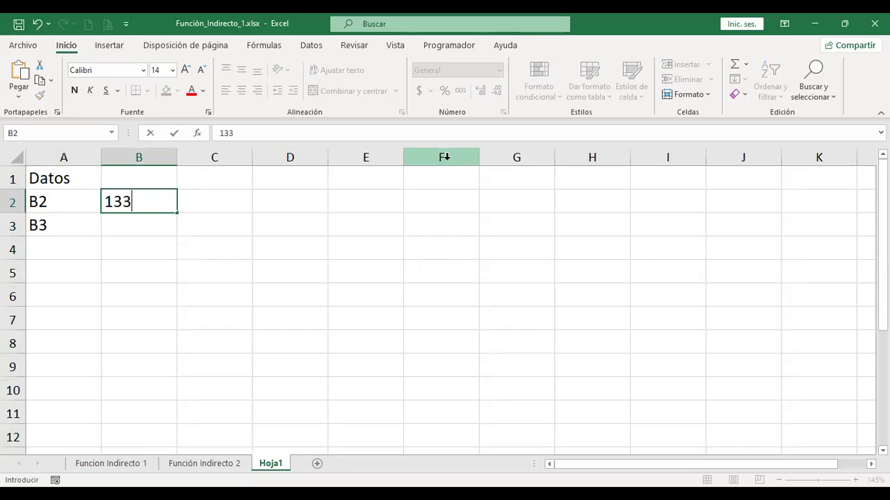
type("3")
key("Return")
key("Up")
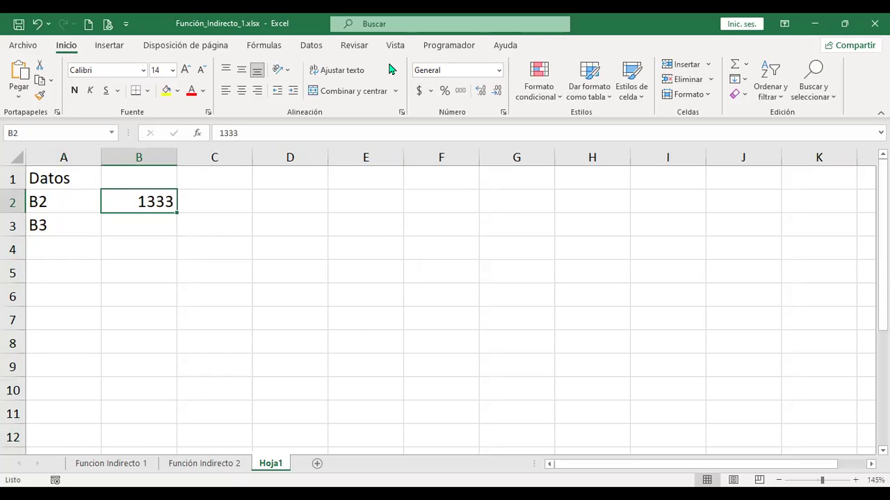
Format B2 with a thousands separator and no decimal places
left_click(460, 91)
left_click(496, 93)
left_click(496, 95)
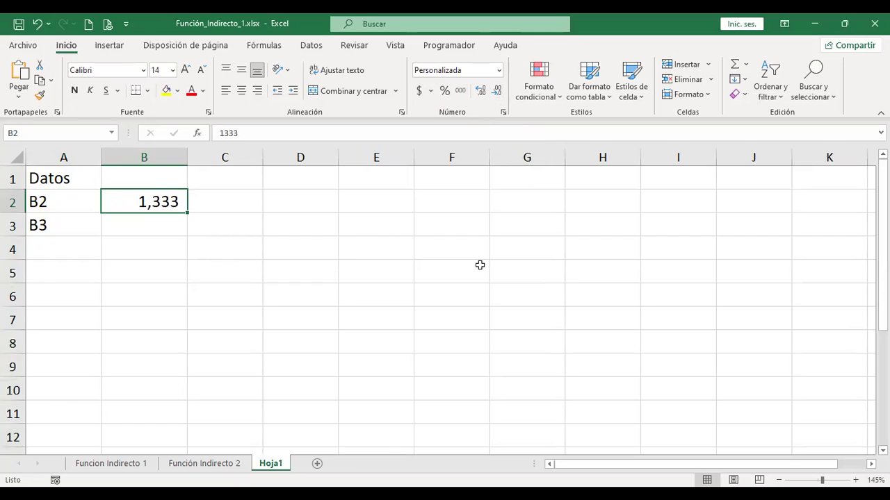
Enter the values 45, 10 and 62 in cells B3, B4 and B5
key("Down")
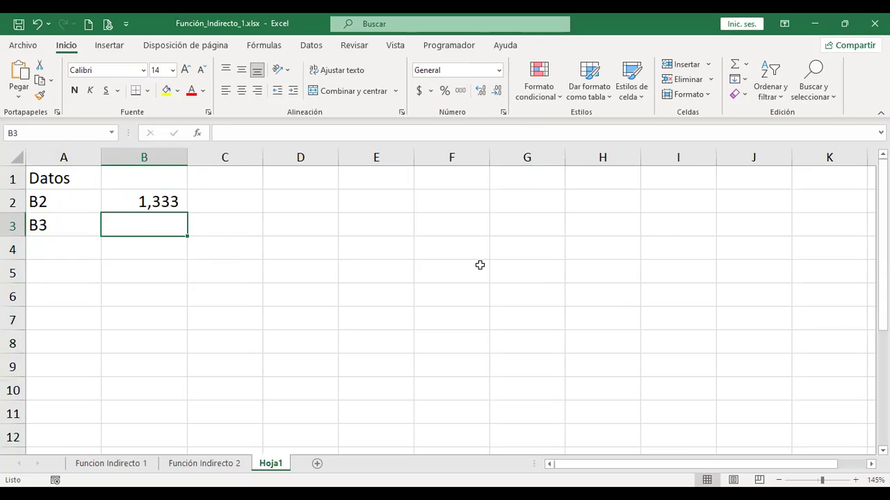
type("45")
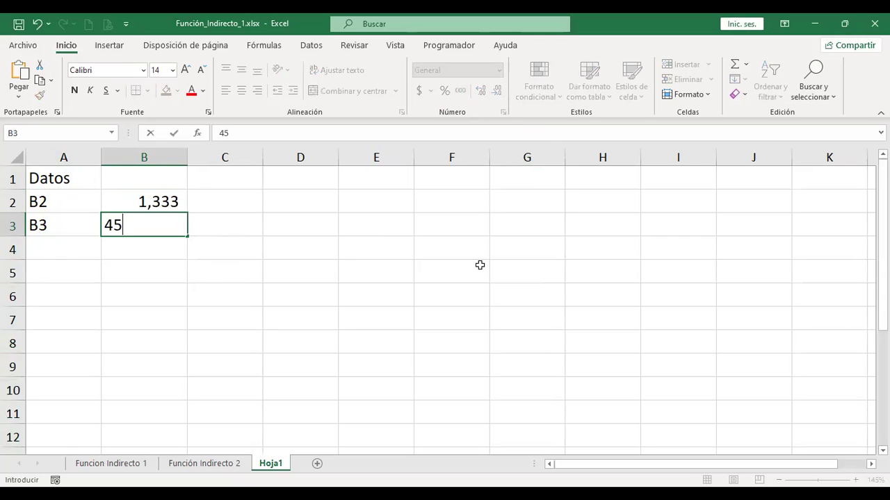
key("Return")
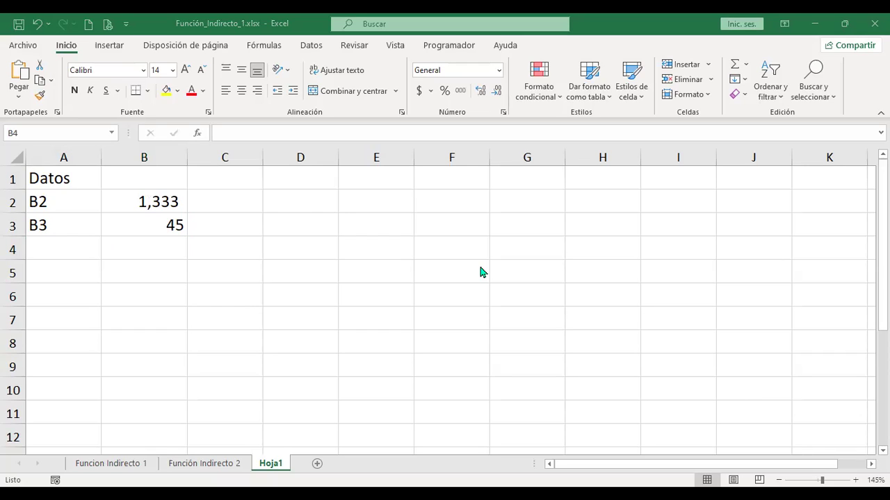
left_click(121, 249)
left_click(88, 249)
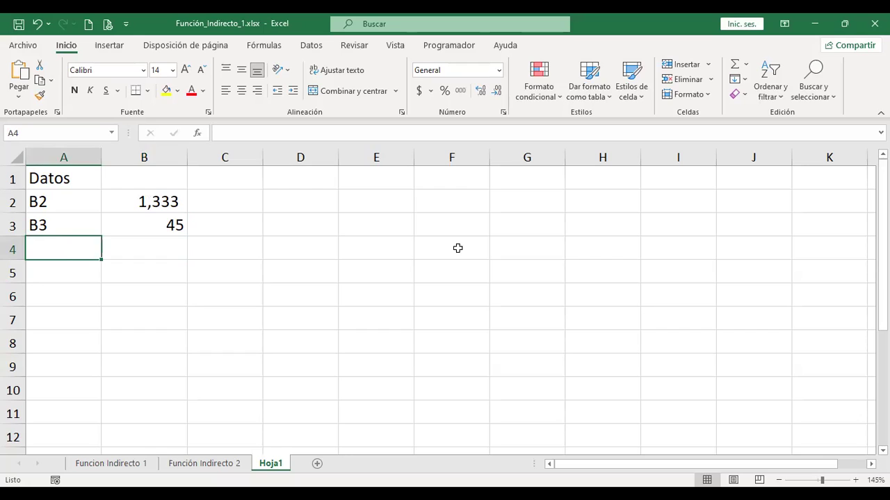
key("Right")
type("10")
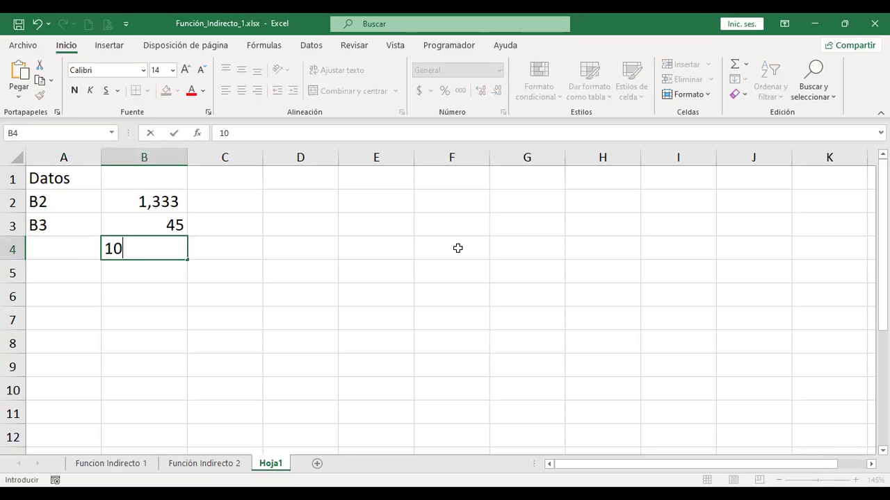
key("Return")
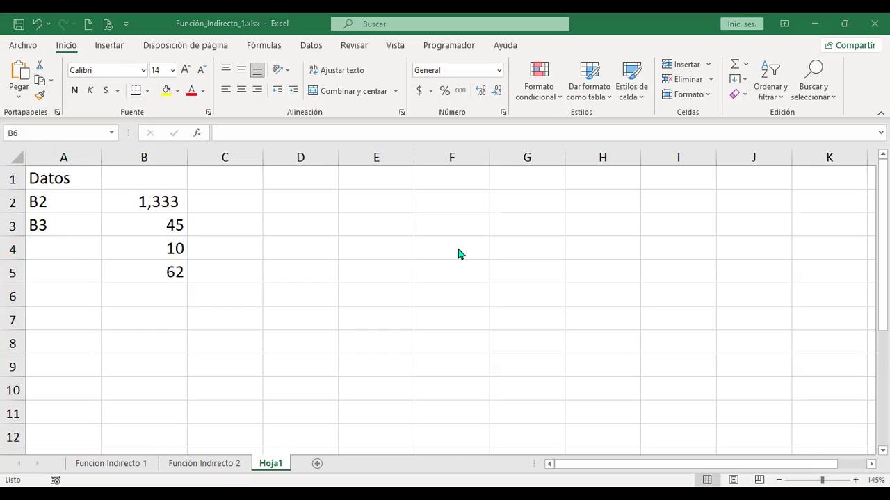
Define a person's first name as the name of cell B4 and check it in the list of defined names
left_click(137, 248)
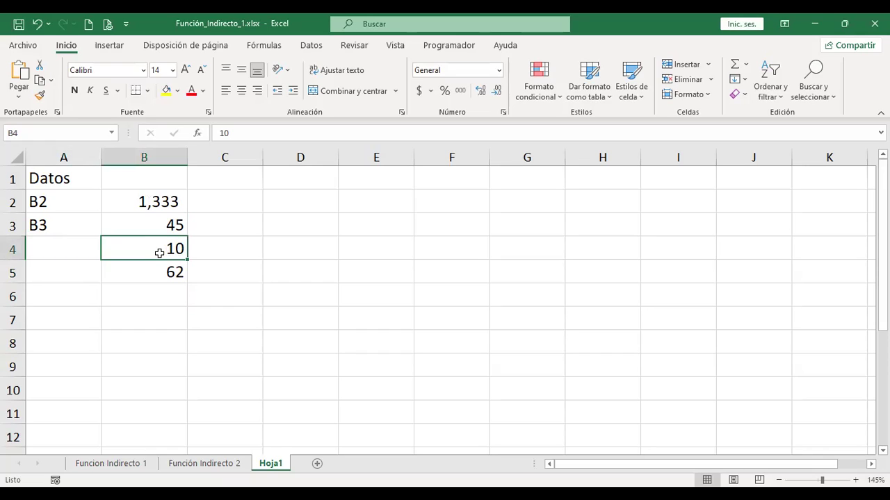
left_click(36, 132)
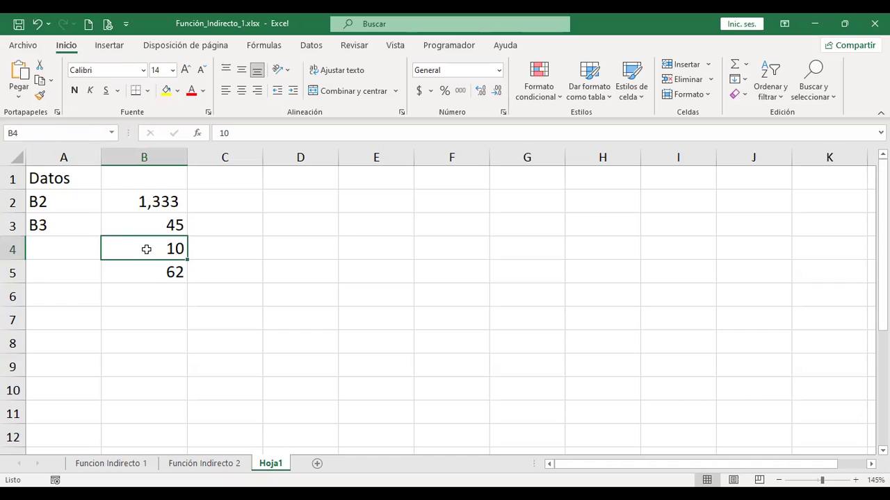
left_click(55, 135)
type("Alez")
key("BackSpace")
type("x")
key("Return")
left_click(113, 133)
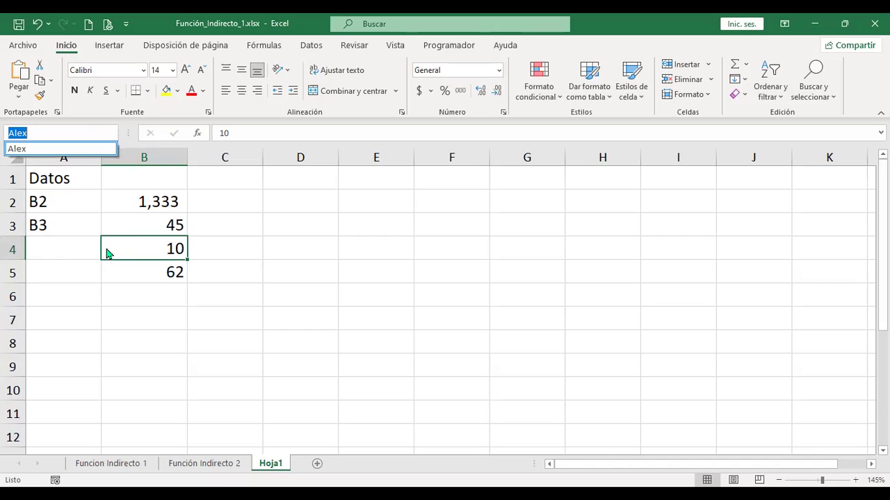
key("Escape")
left_click(59, 252)
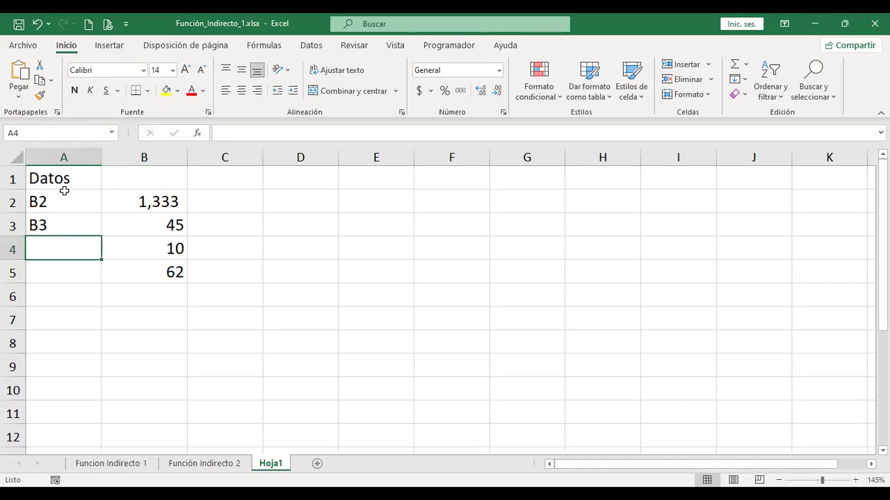
Jump to the named cell from the list of defined names and enter that same name as text in A4
left_click(109, 133)
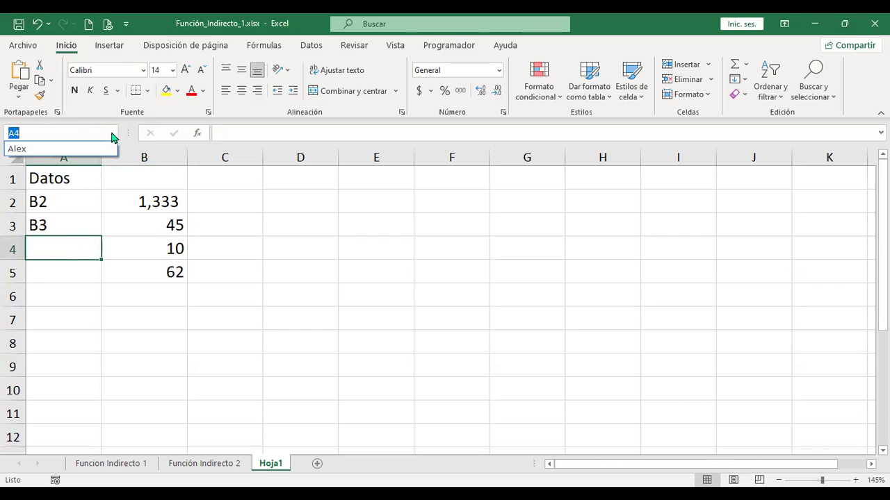
left_click(33, 148)
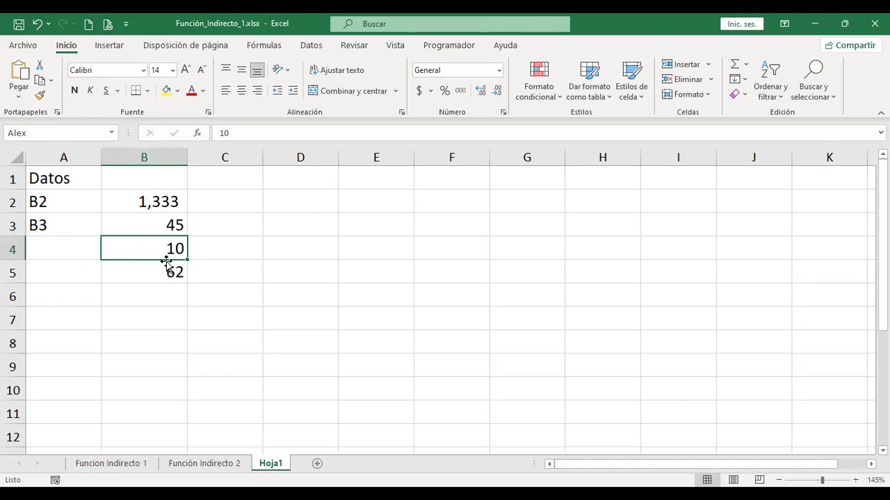
left_click(75, 248)
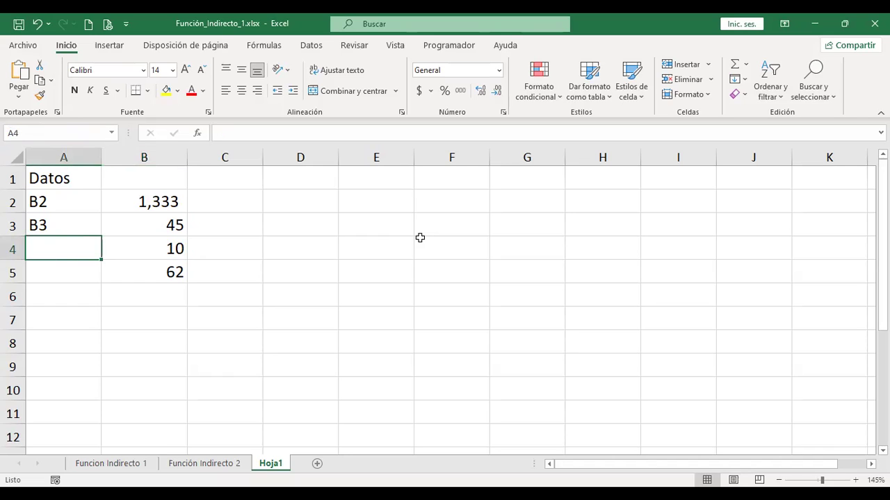
type("Alex")
key("Return")
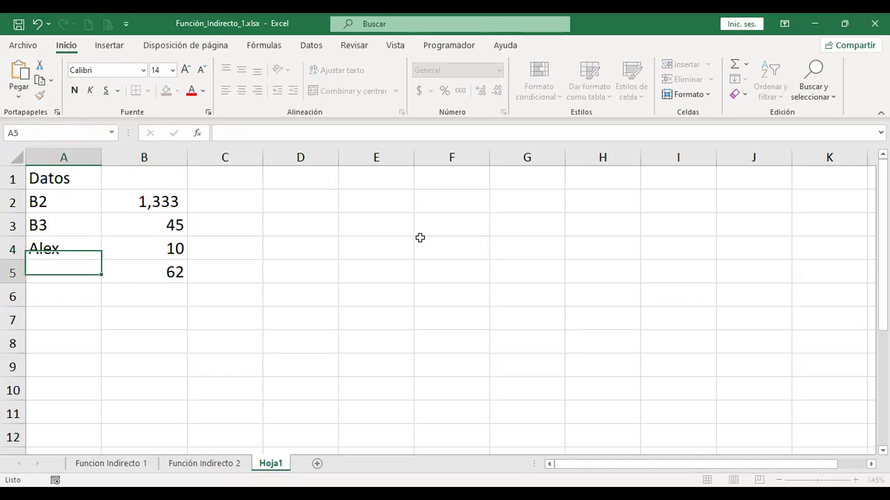
Enter the row number 5 in cell A5
key("Right")
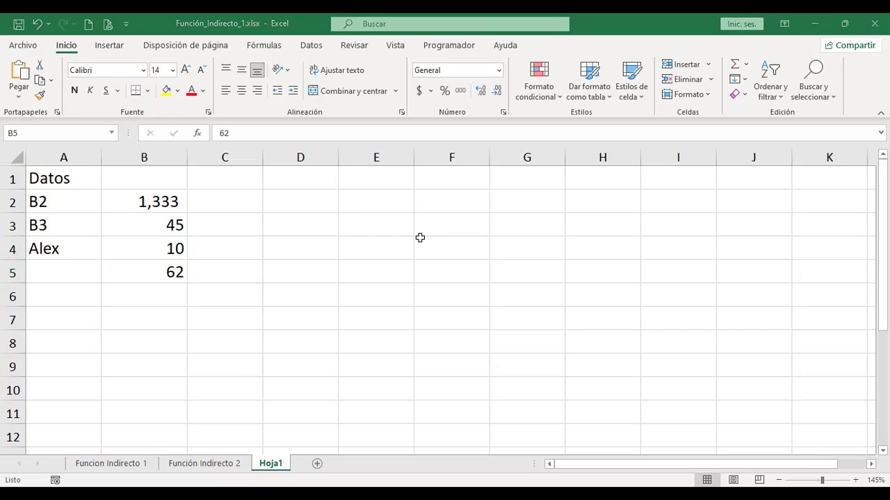
key("Left")
type("5")
key("Right")
Enter an INDIRECTO formula in D2 that takes its reference from cell A2
left_click(315, 197)
type("+")
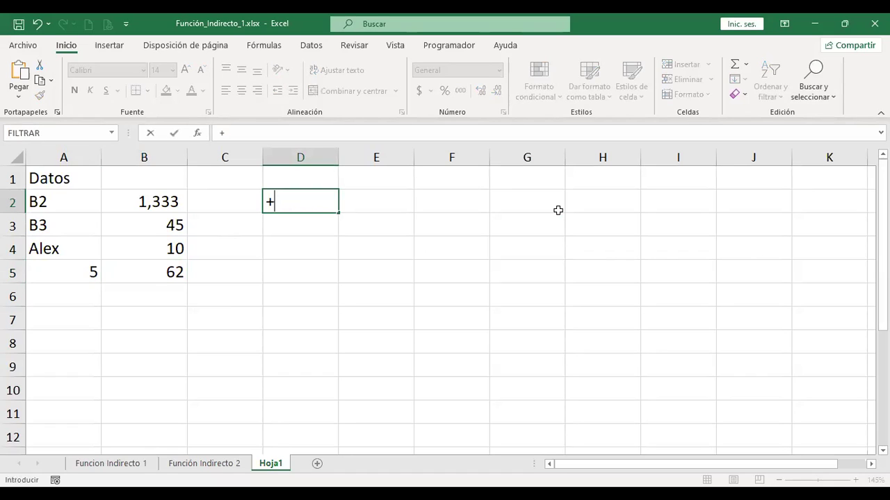
type("indire")
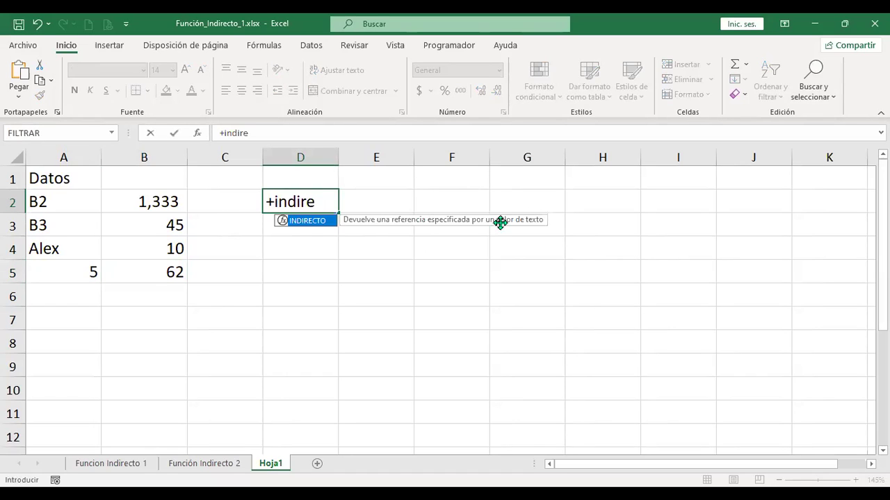
double_click(306, 221)
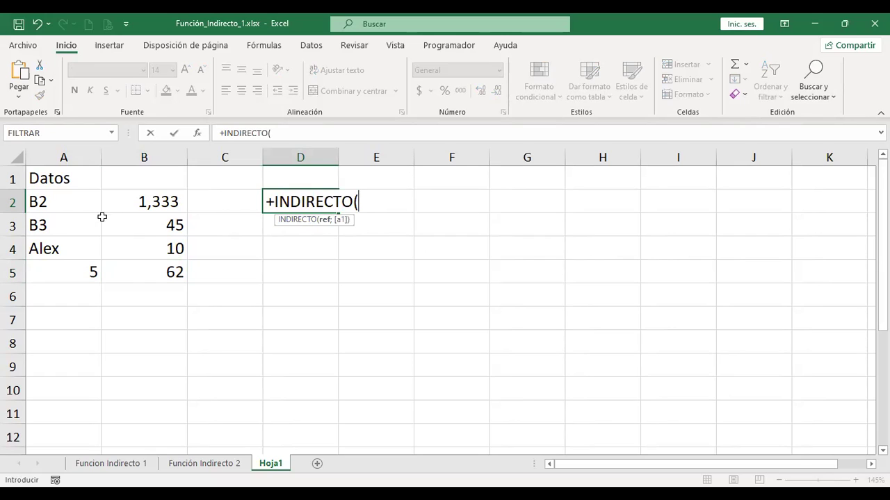
left_click(64, 199)
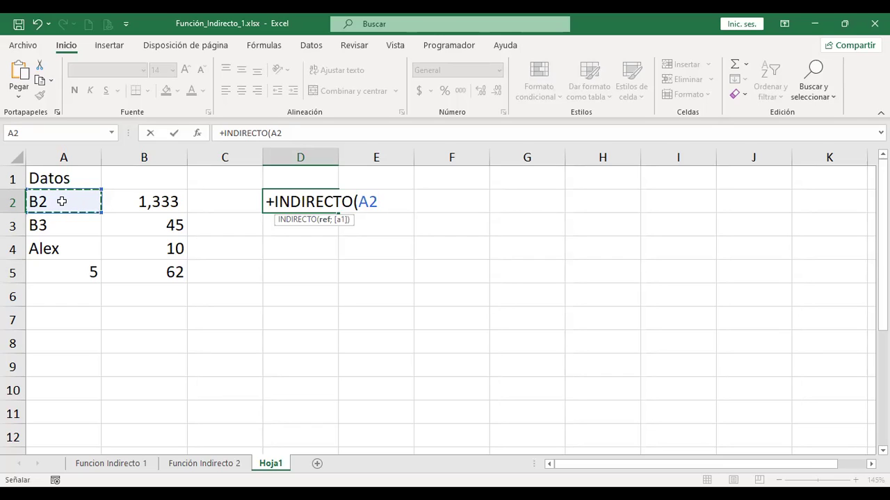
key("ctrl+Return")
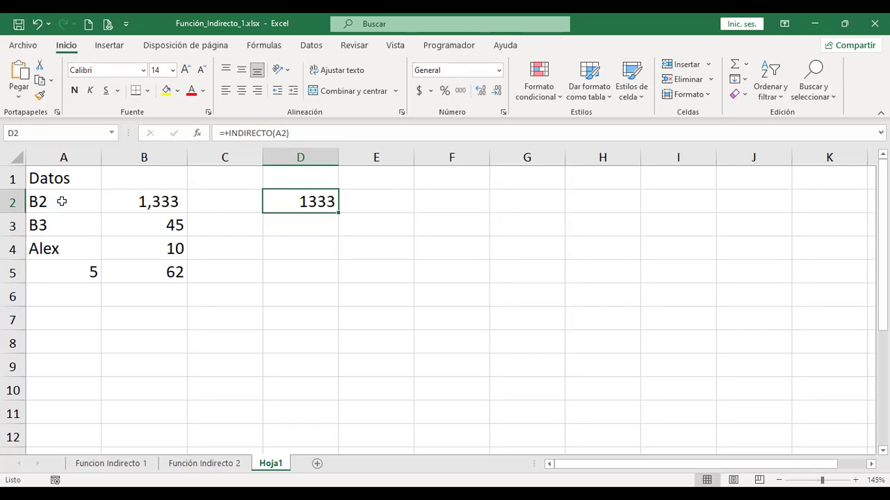
Examine the INDIRECTO formula in D2 together with the reference text in A2 and the source value in B2
left_click(68, 201)
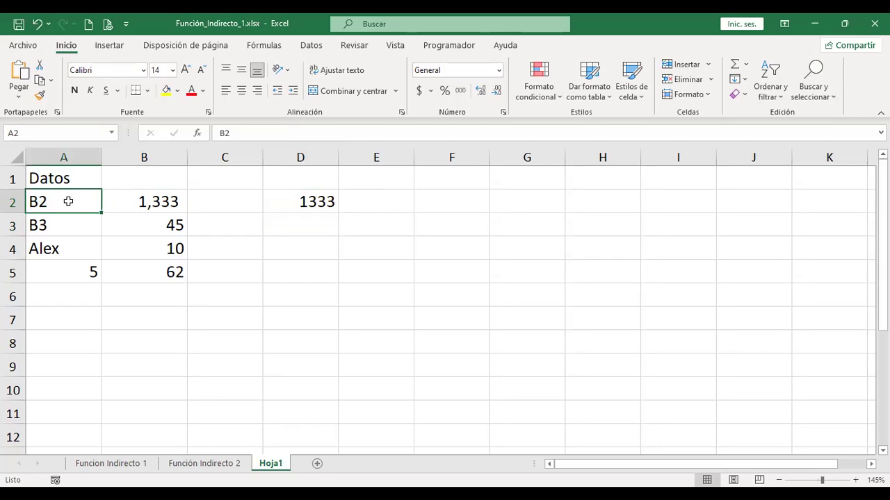
left_click(317, 194)
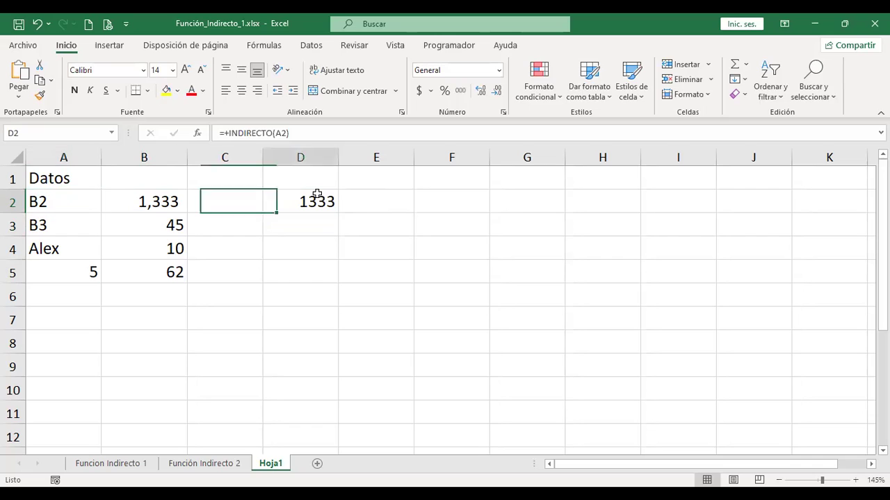
double_click(317, 195)
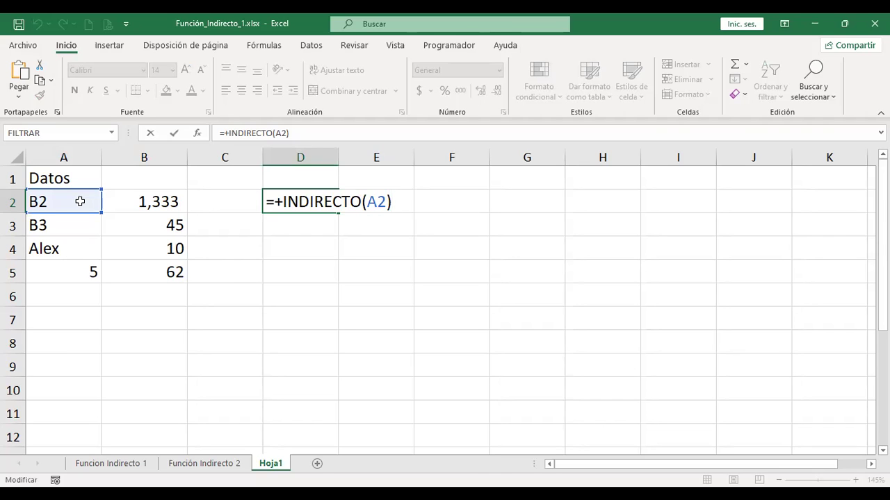
key("Return")
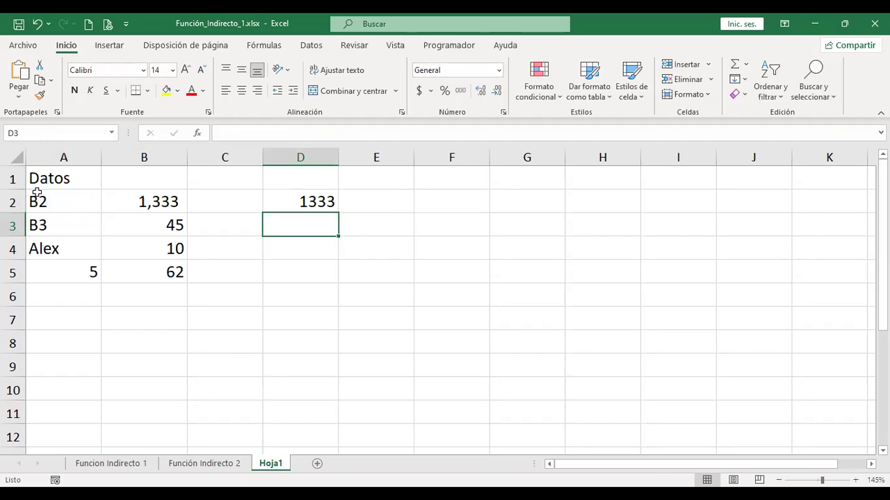
left_click(134, 202)
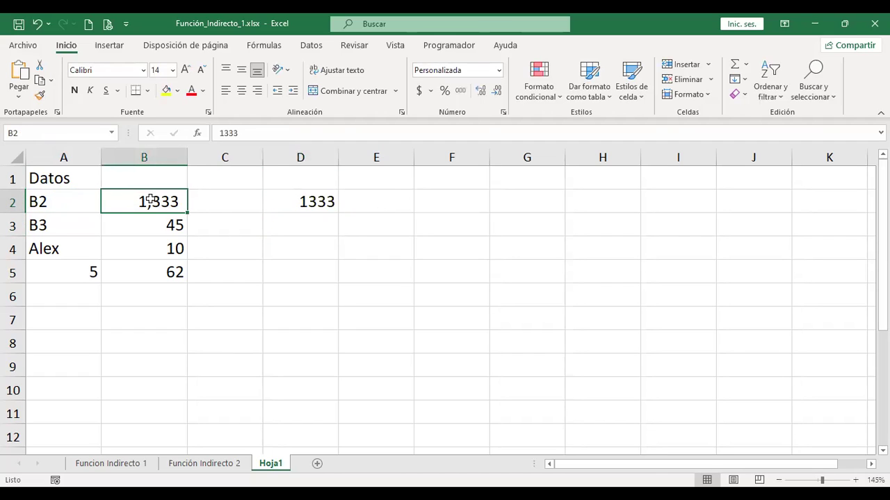
left_click(289, 207)
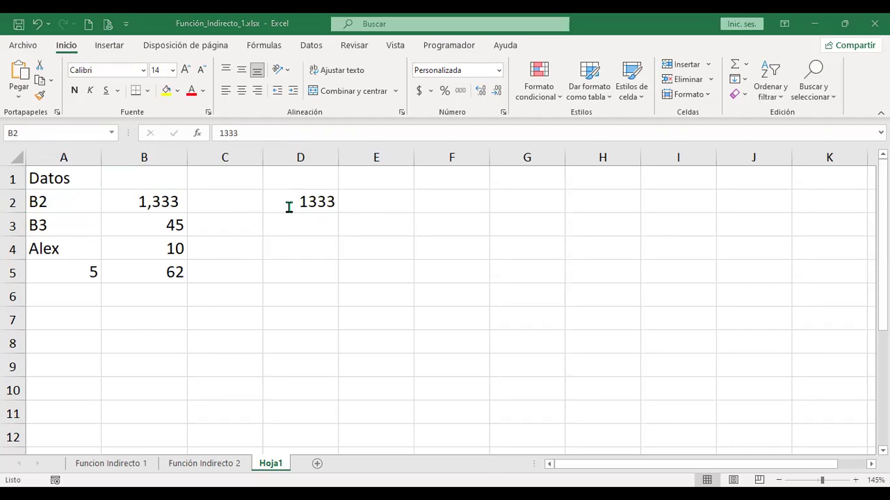
key("Return")
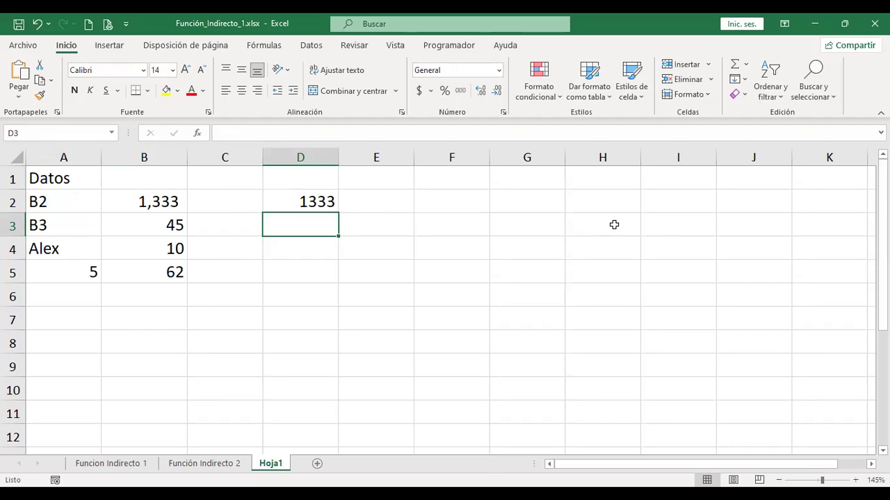
Enter an INDIRECTO formula in D3 that takes its reference from cell A3
type("+")
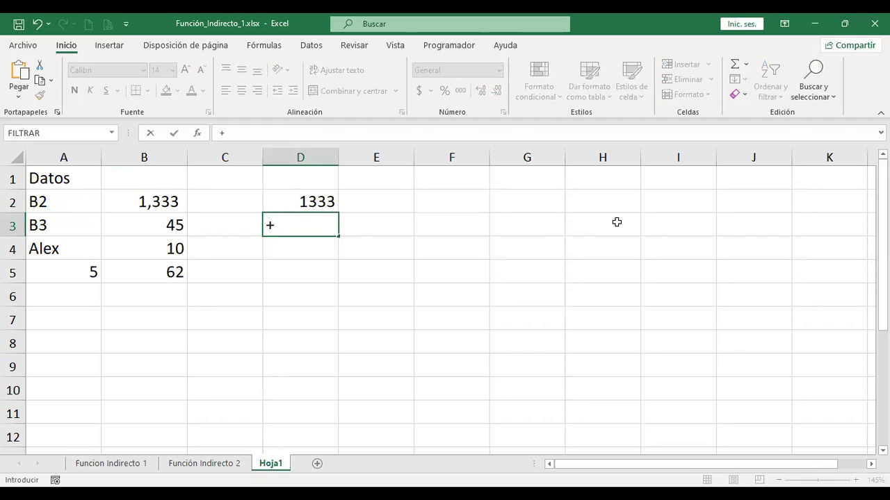
type("indire")
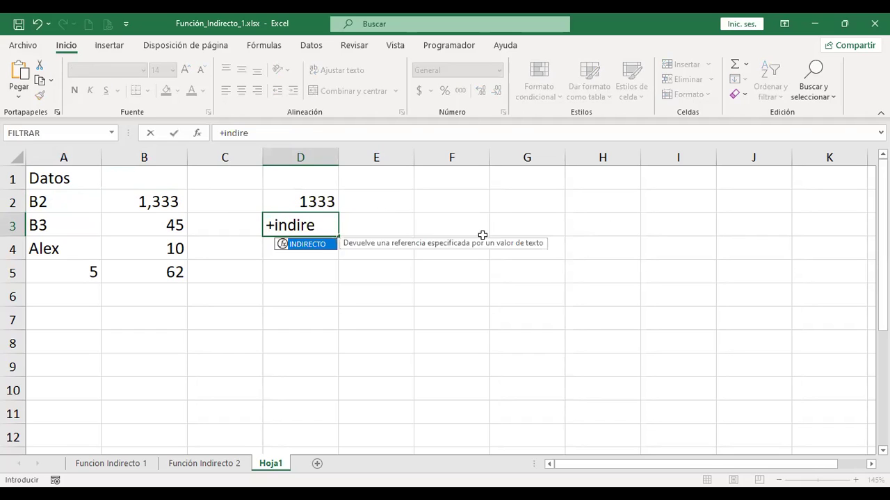
double_click(330, 249)
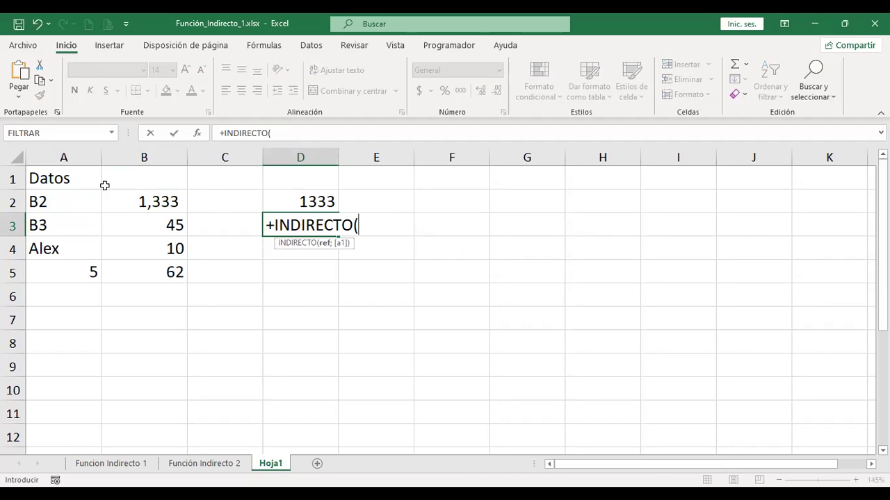
left_click(61, 222)
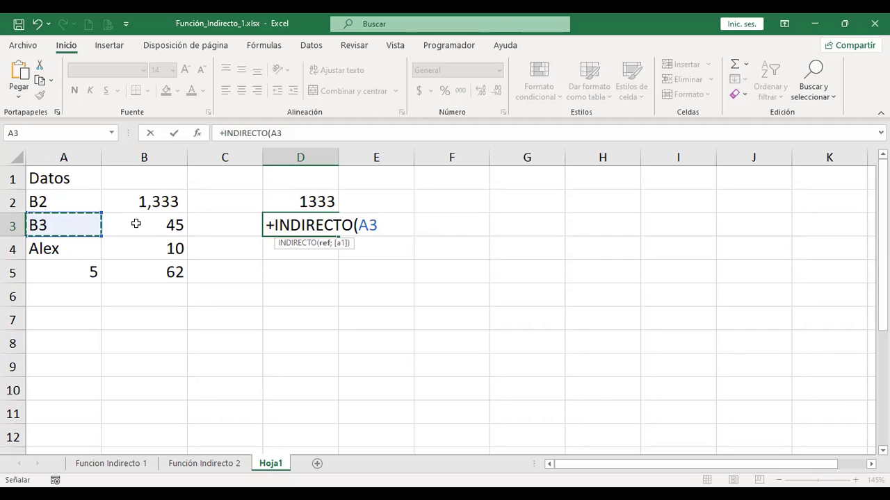
key("ctrl+Return")
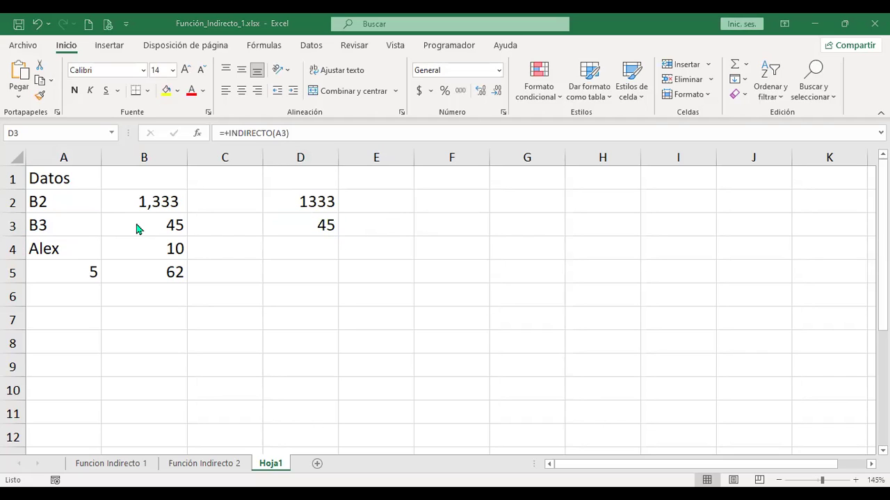
Enter an INDIRECTO formula in D4 that takes the defined name from cell A4 as its reference
left_click(295, 246)
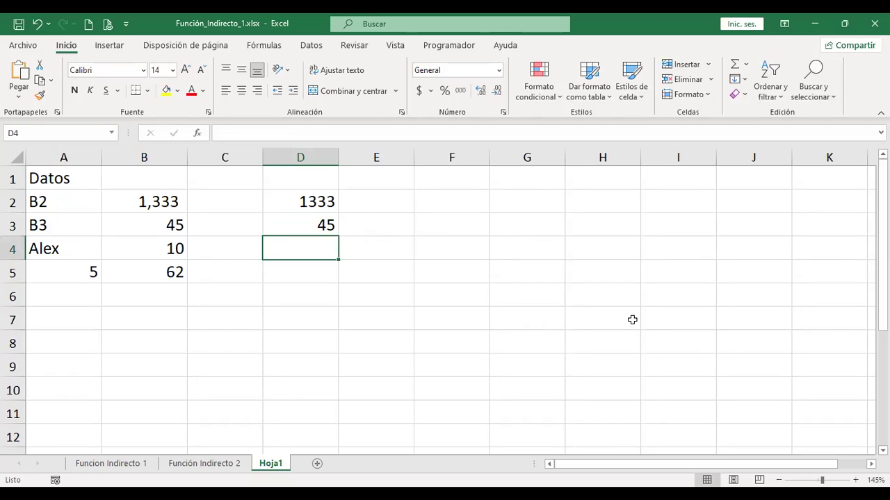
type("+inire")
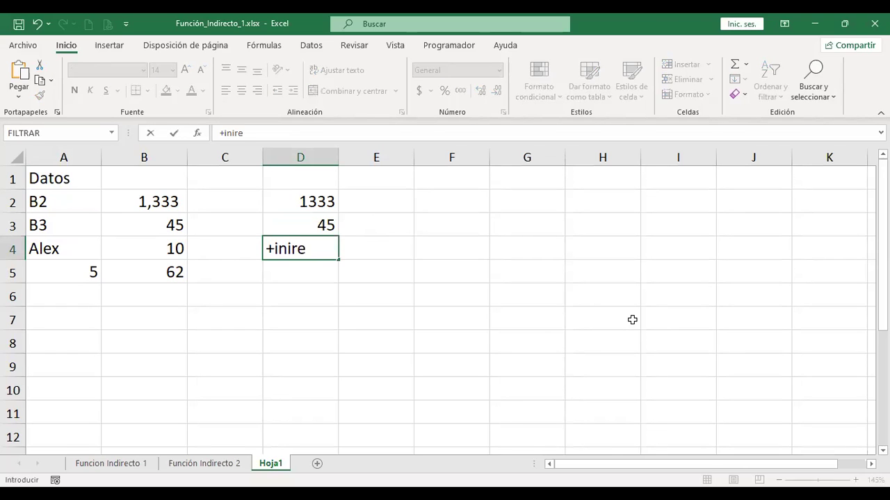
key("BackSpace")
key("BackSpace")
key("BackSpace")
type("dire")
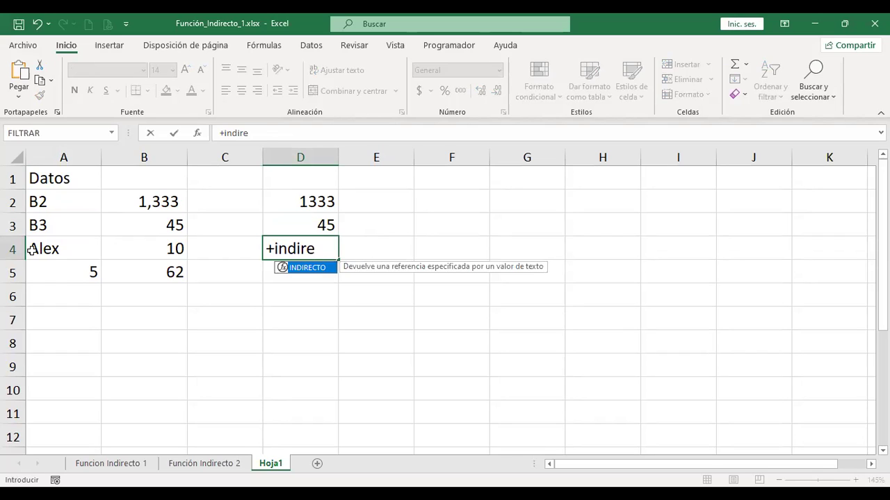
key("Tab")
left_click(59, 249)
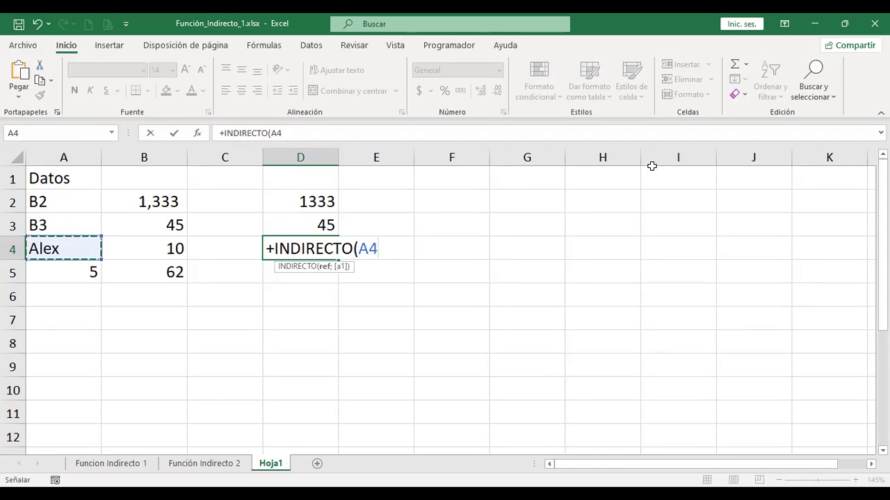
key("Return")
Compare the D4 formula and its result with the value of the named cell B4
key("Up")
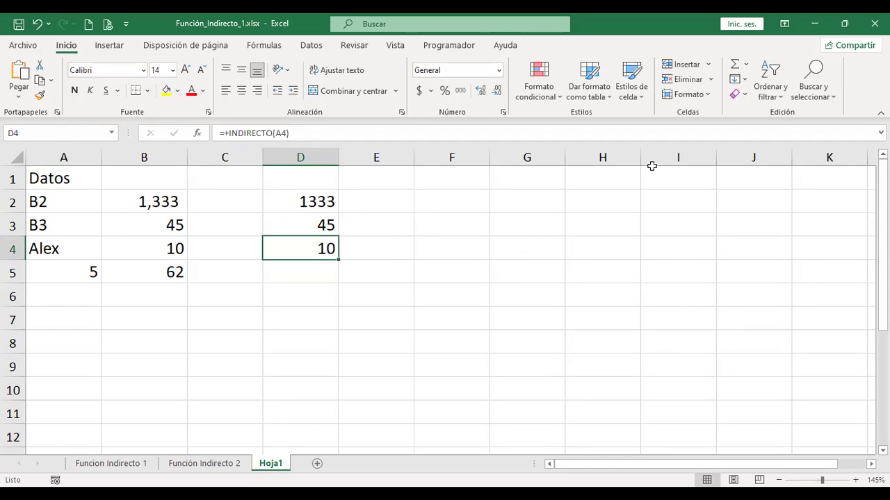
key("Left")
key("Left")
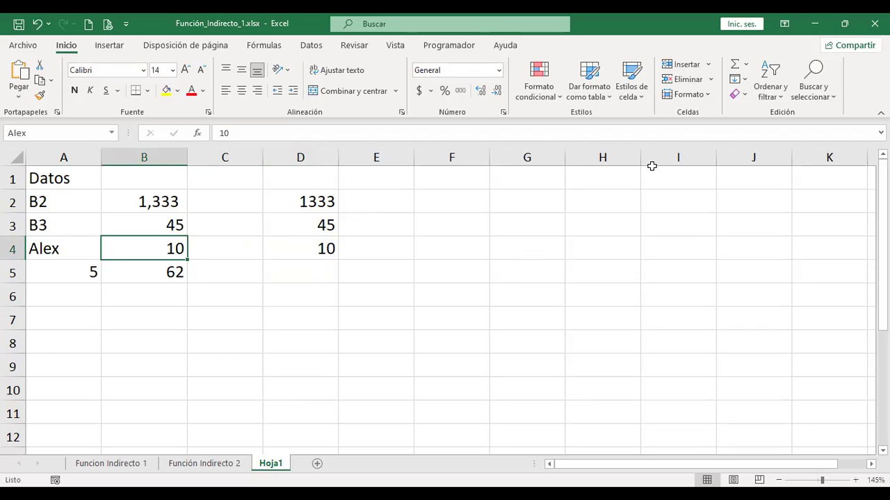
key("Right")
key("Right")
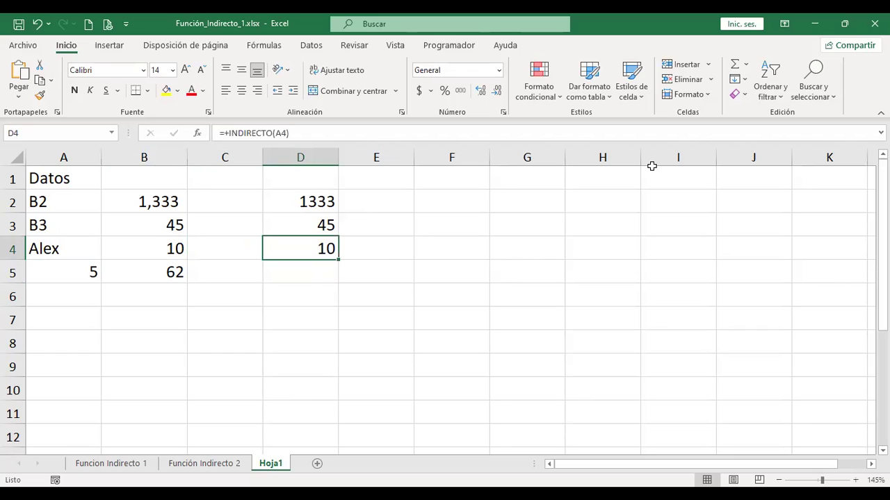
key("F2")
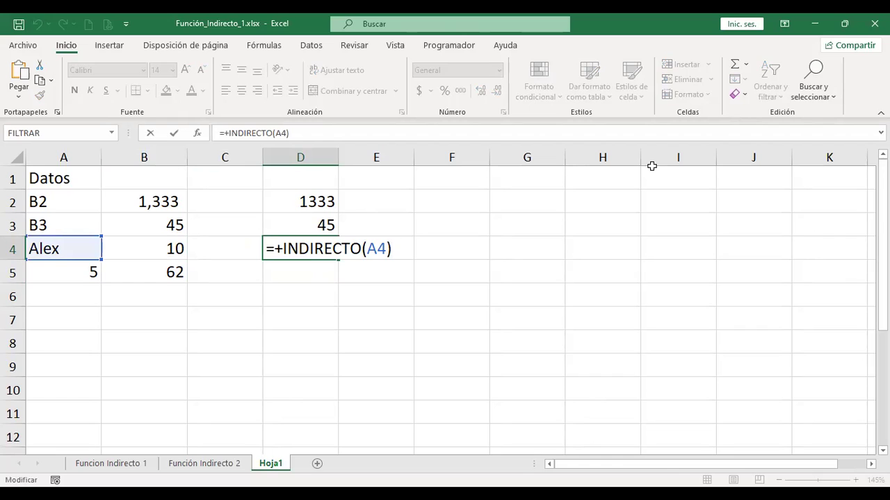
key("Return")
key("Up")
key("Left")
key("Right")
key("Left")
key("Left")
key("Right")
key("Right")
key("Right")
key("Left")
Enter an INDIRECTO formula in D5 that joins the column letter "B" with the row number in cell A5
key("Down")
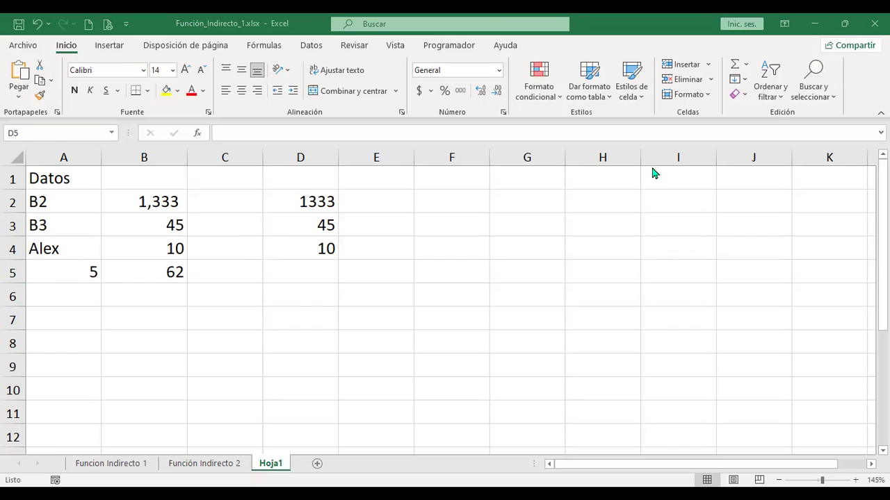
type("+")
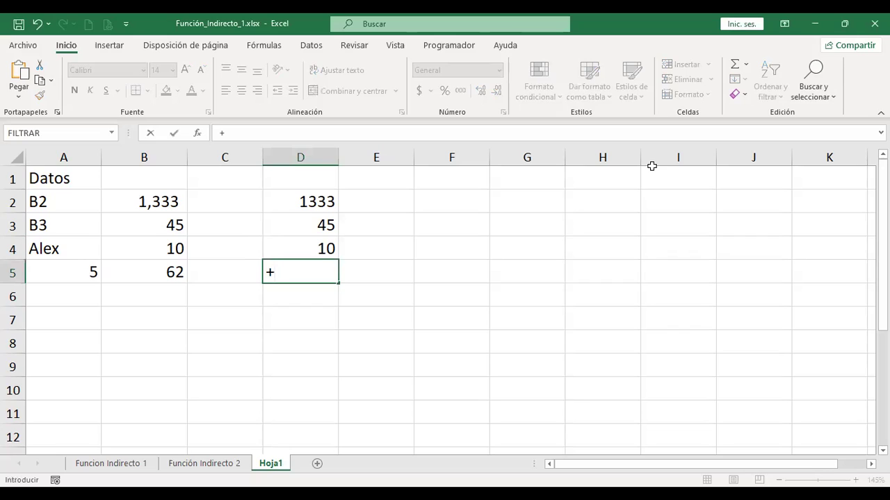
type("indire")
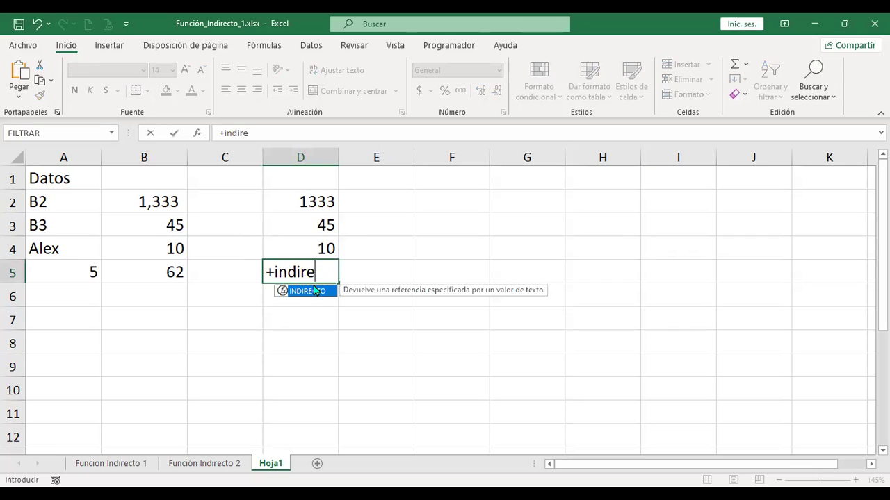
key("Tab")
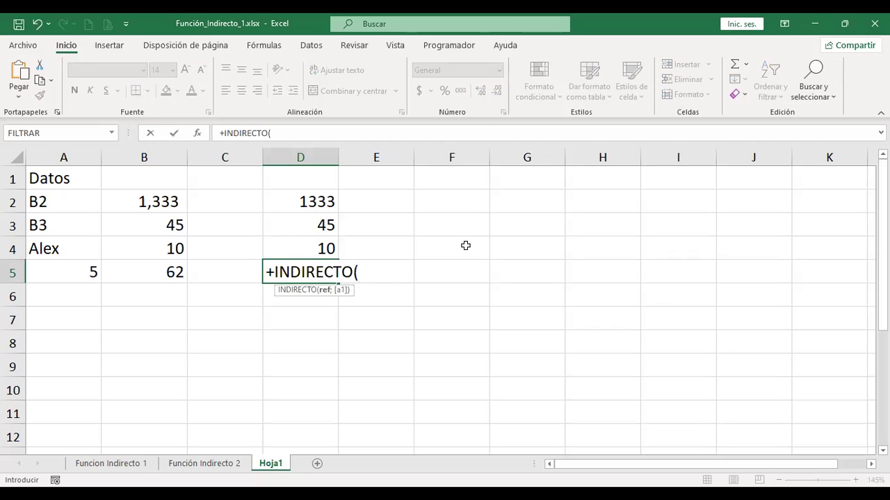
type("\"B\"&")
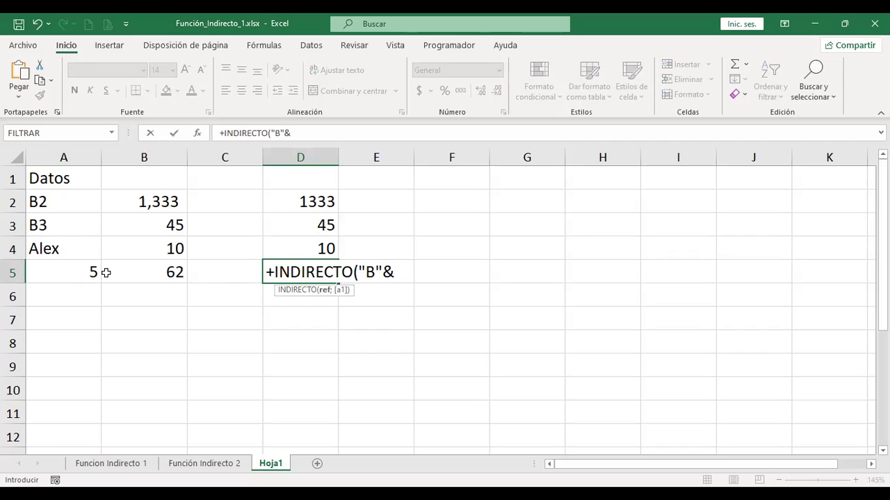
left_click(65, 269)
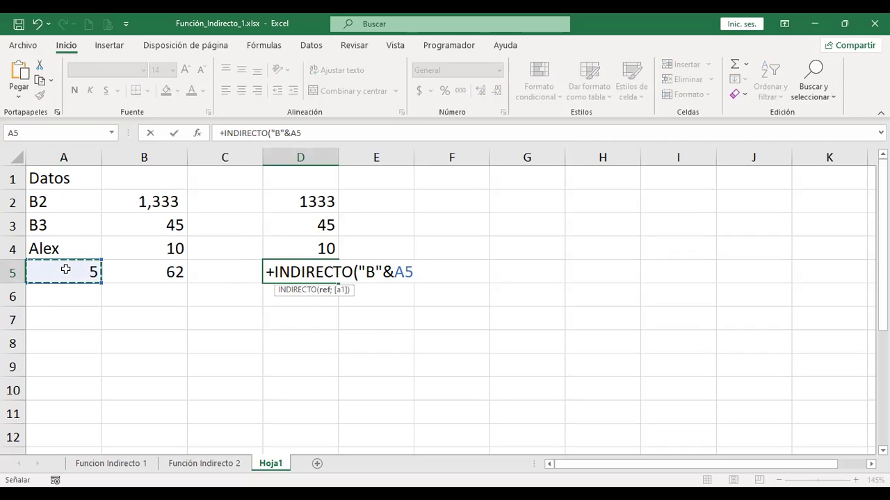
type(")")
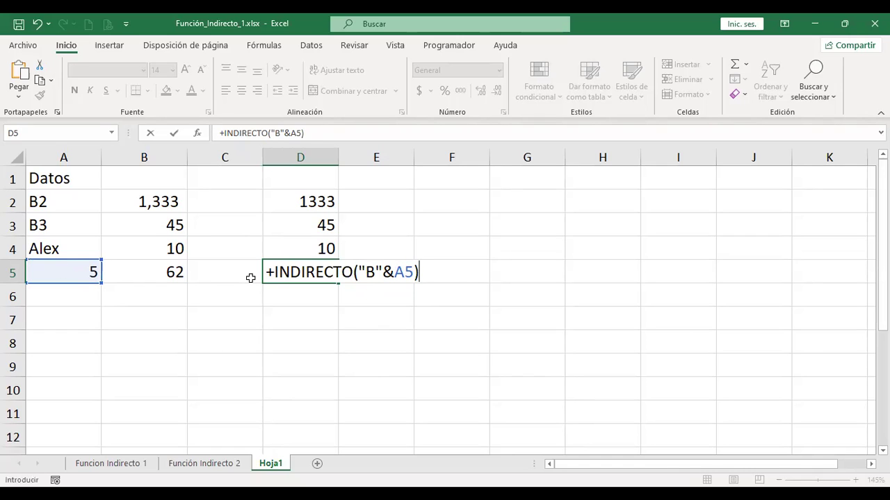
key("Return")
key("Up")
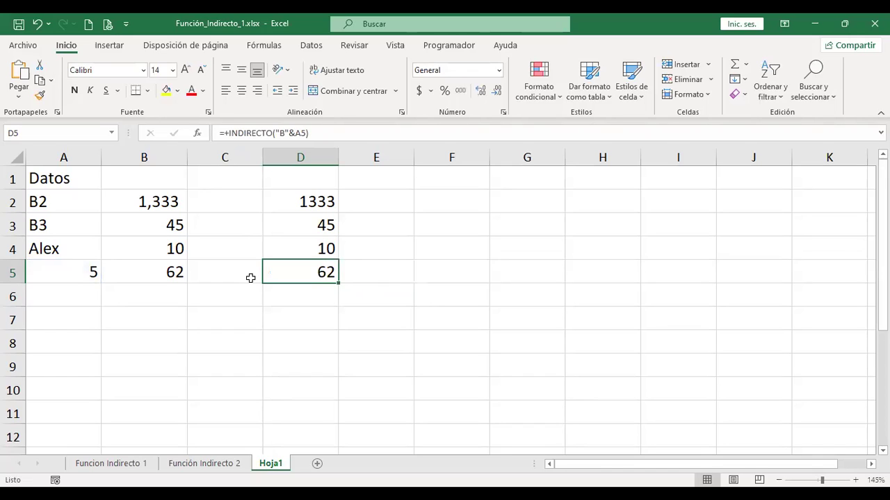
Compare the D5 formula and its result with the source value in B5
left_click(160, 266)
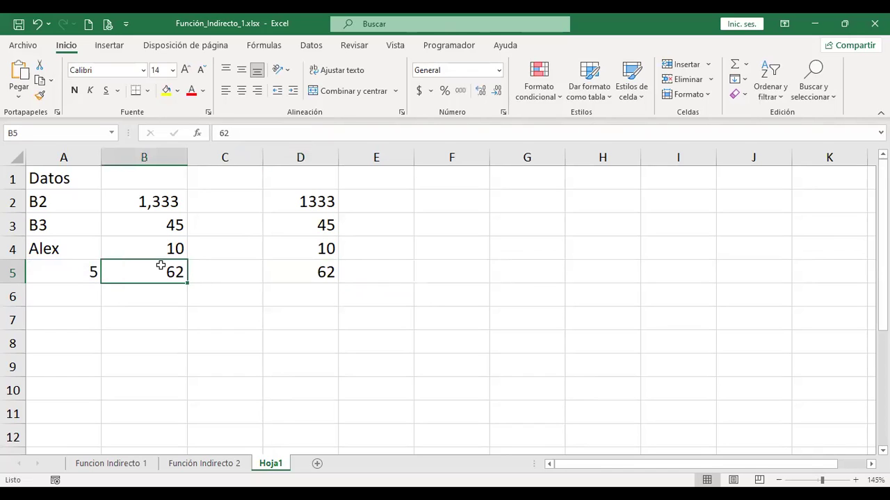
left_click(324, 273)
key("F2")
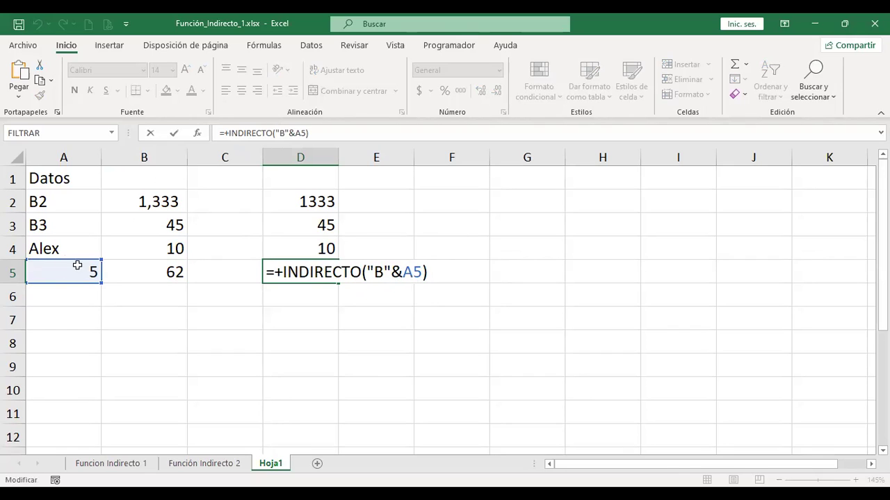
key("Return")
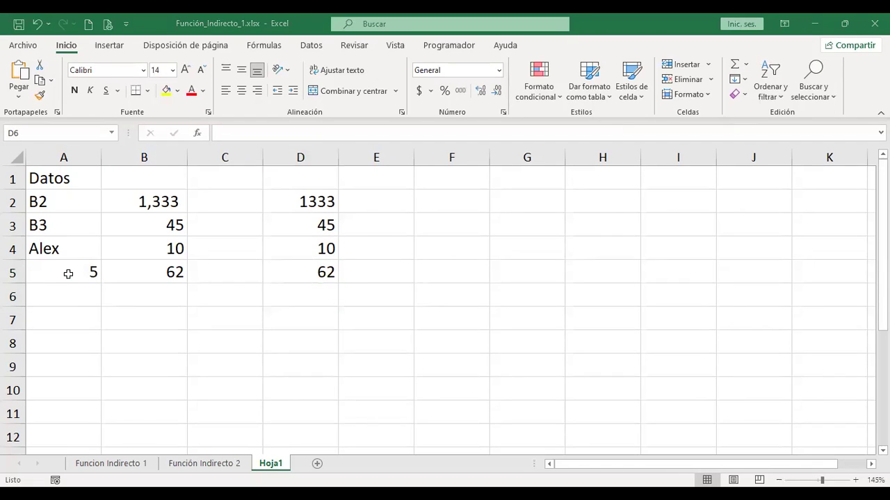
key("Up")
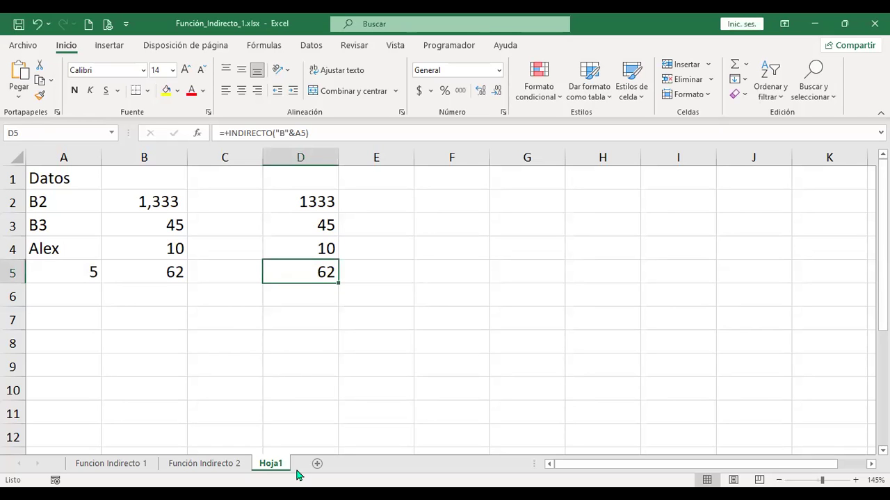
Add a new sheet, enlarge its view to 160% and set the font size of all its cells to 14
left_click(317, 464)
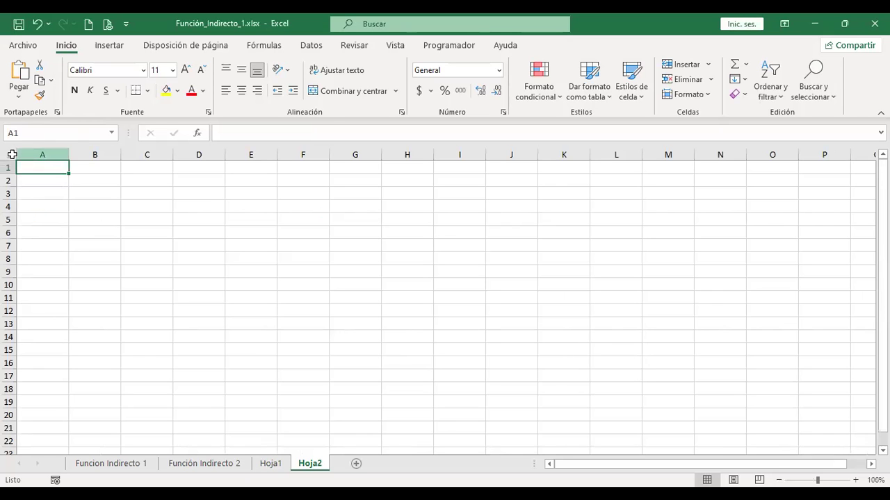
left_click(9, 154)
scroll(274, 264, "up", 4, "ctrl")
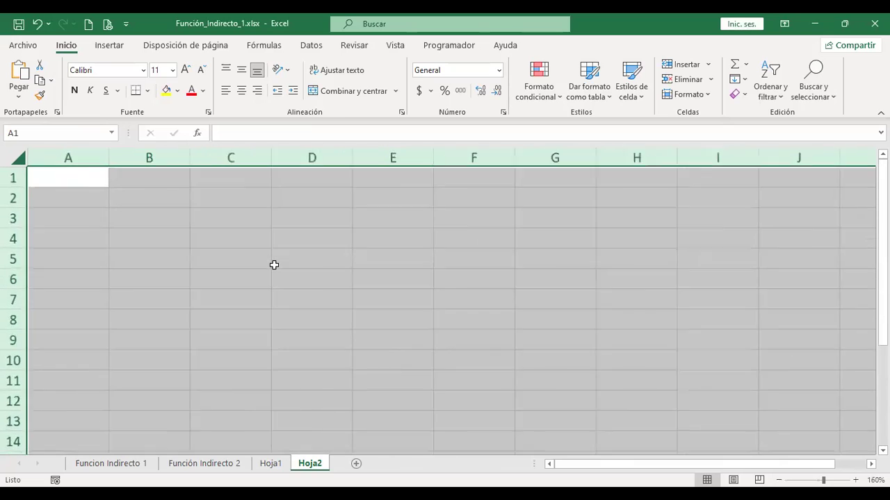
left_click(185, 70)
left_click(185, 69)
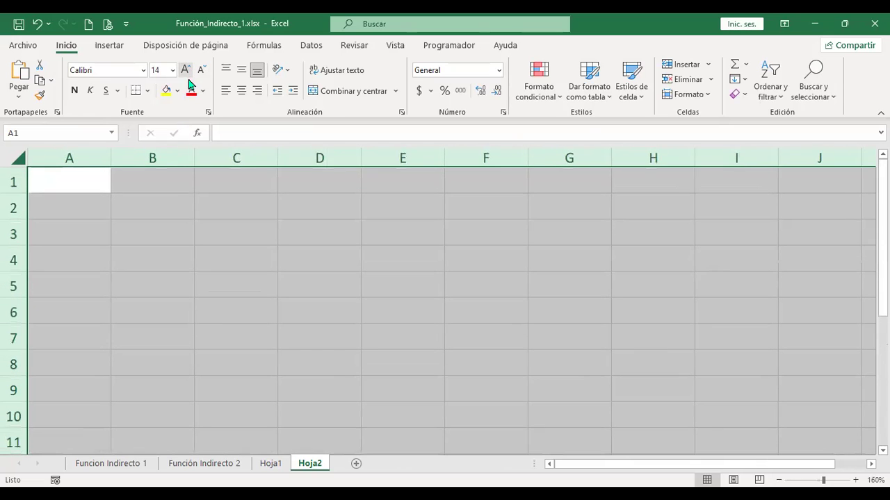
Enter the value 100 in cell A5 of the new sheet
left_click(160, 178)
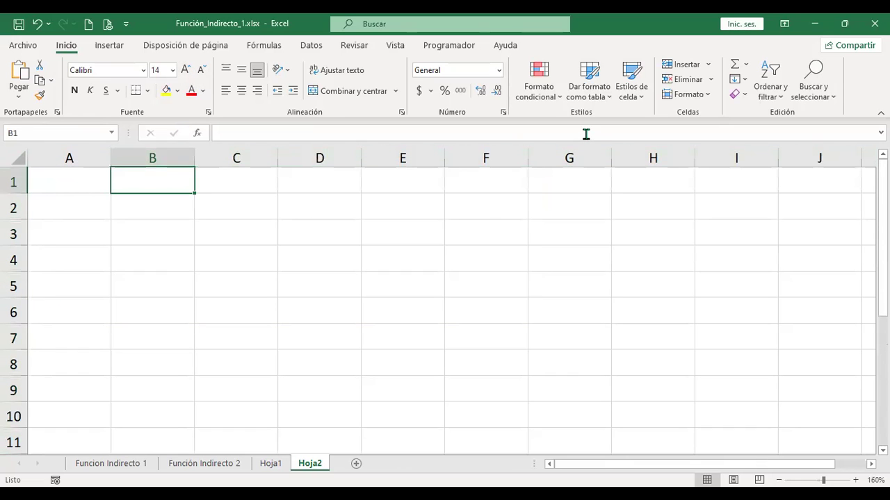
key("Left")
key("Down")
key("Down")
key("Down")
key("Down")
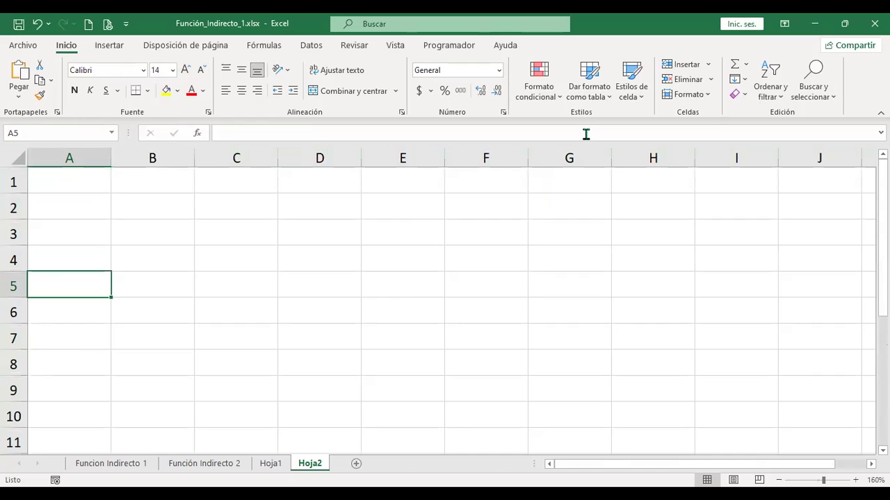
type("100")
key("Right")
Enter a direct reference to cell A5 in cell B1
key("Up")
key("Up")
key("Up")
key("Up")
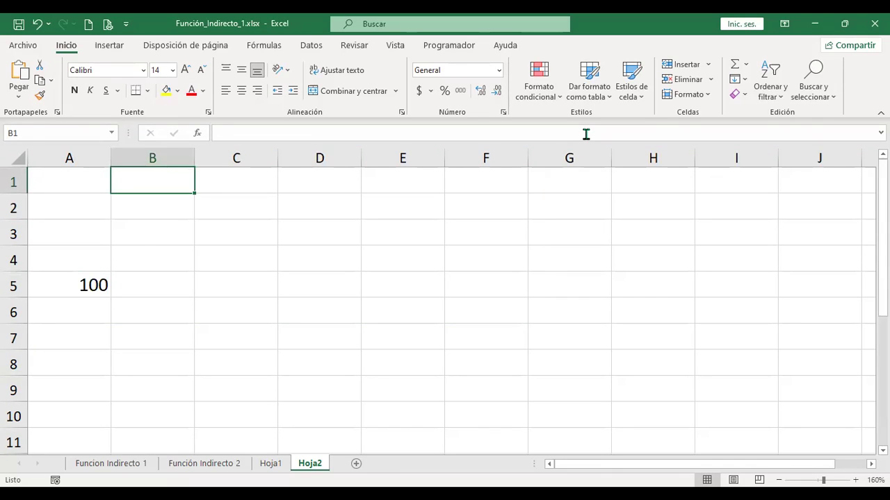
type("+")
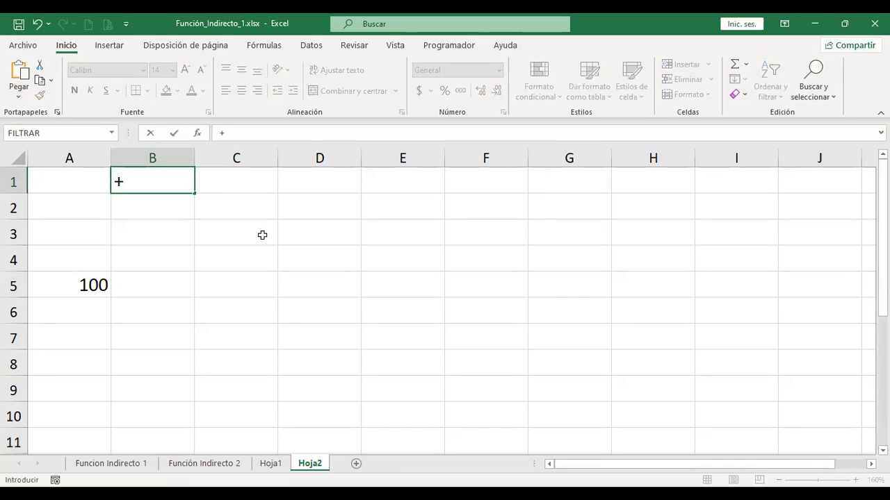
left_click(93, 285)
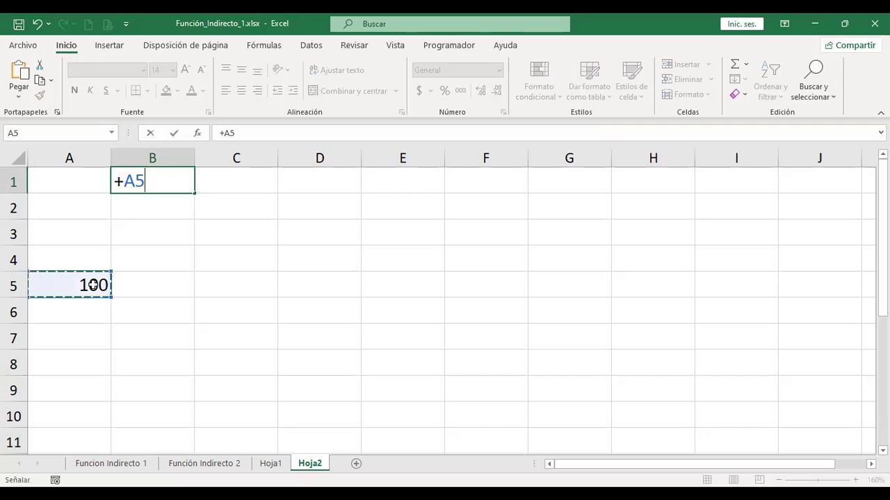
key("Return")
key("Up")
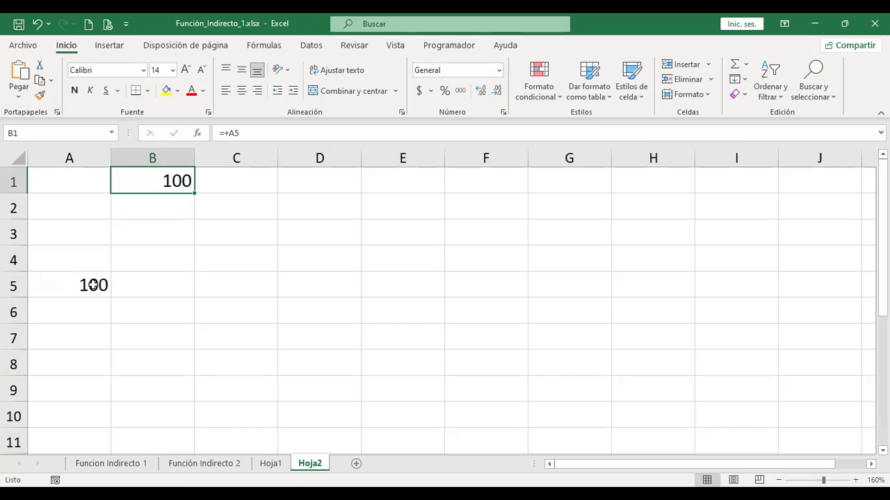
Change the value in A5 to 120 and check the result of the direct reference in B1
left_click(93, 285)
left_click(150, 186)
left_click(79, 281)
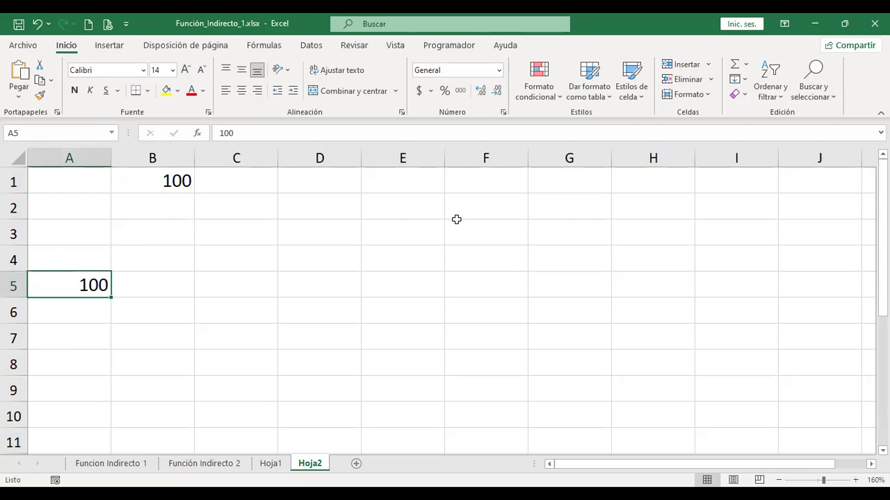
type("120")
key("Tab")
key("Up")
key("Up")
key("Up")
key("Up")
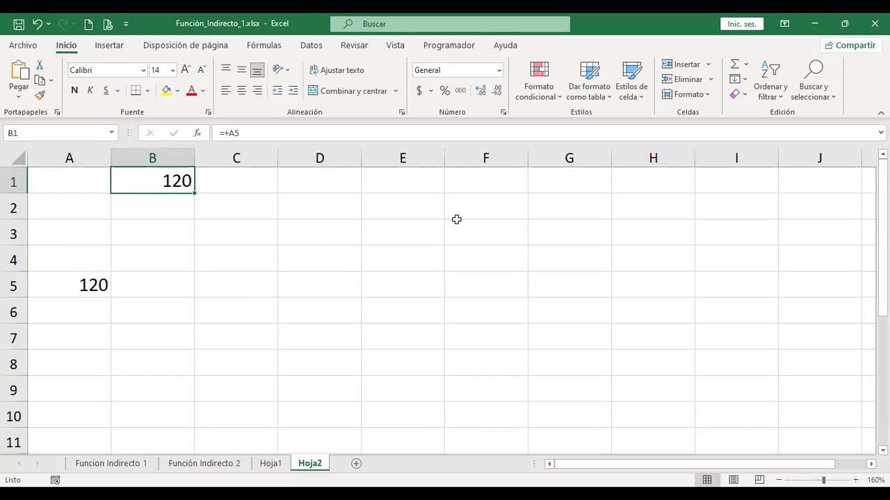
key("Down")
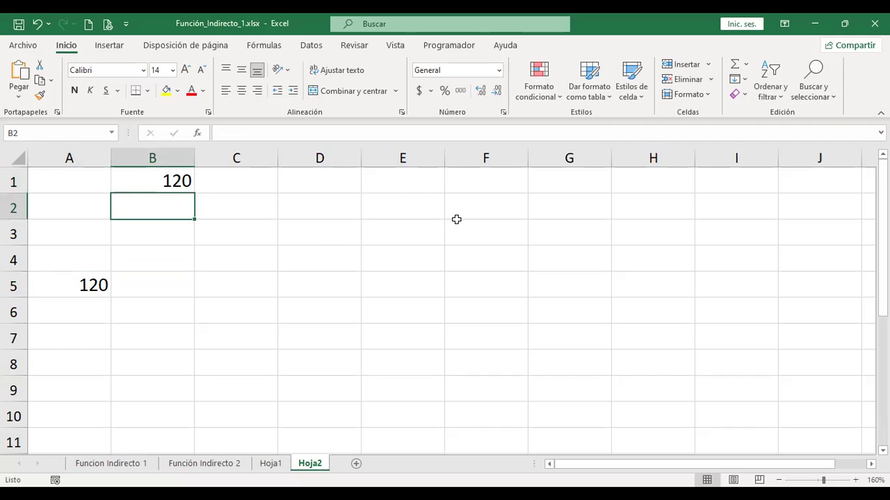
type("+")
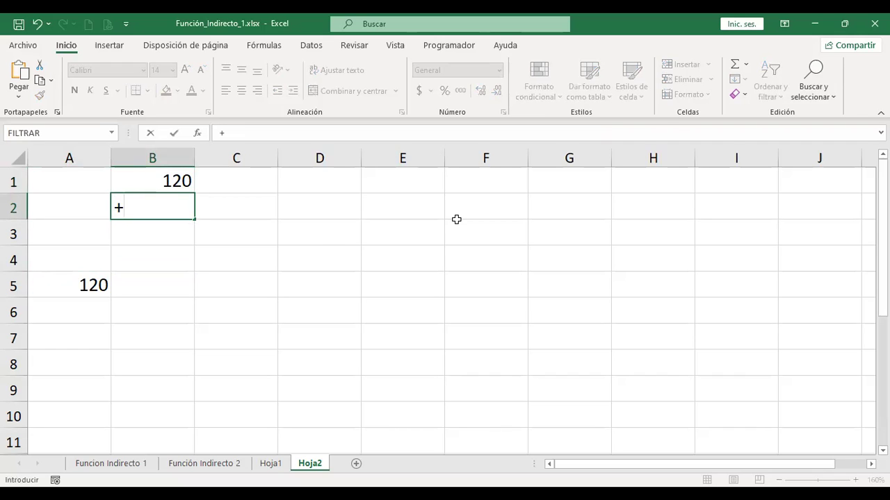
type("indire")
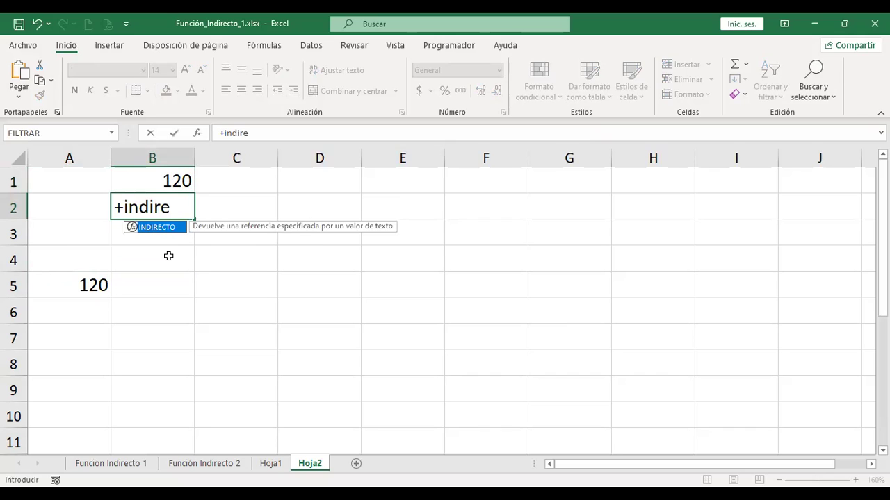
key("Escape")
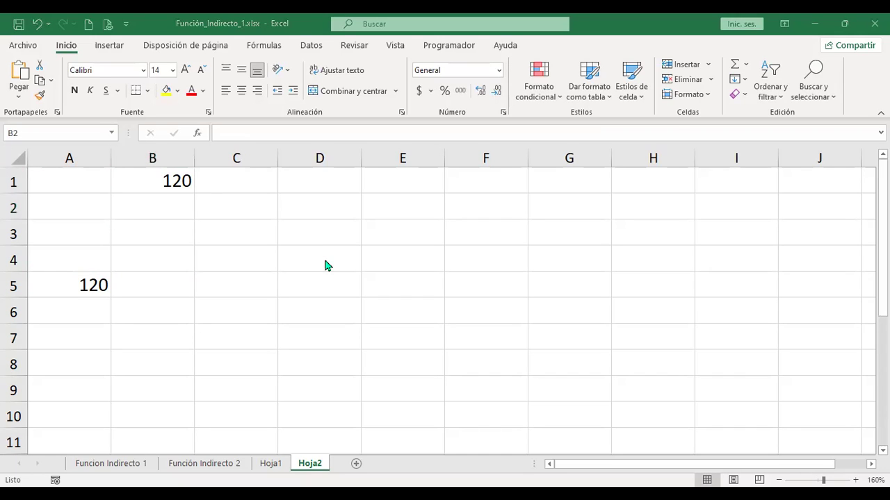
Enter an INDIRECTO formula in B2 with cell A5, without quotation marks, as its reference
type("+")
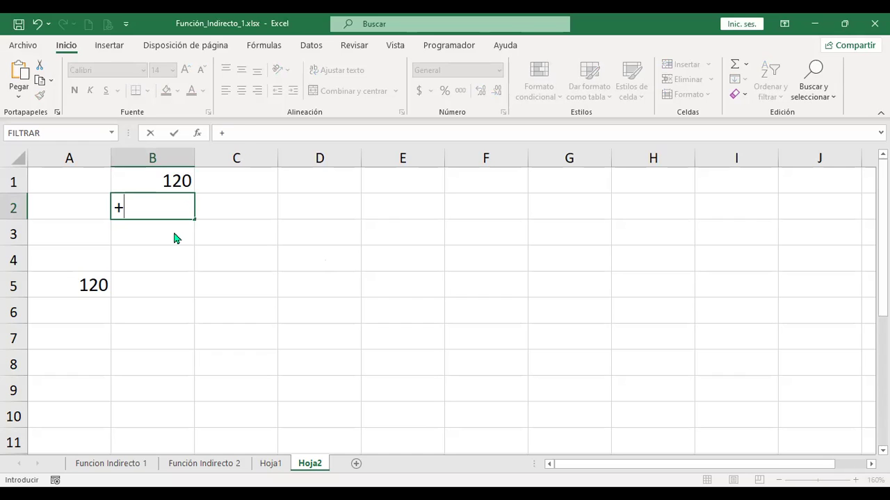
type("indire")
key("Tab")
left_click(70, 288)
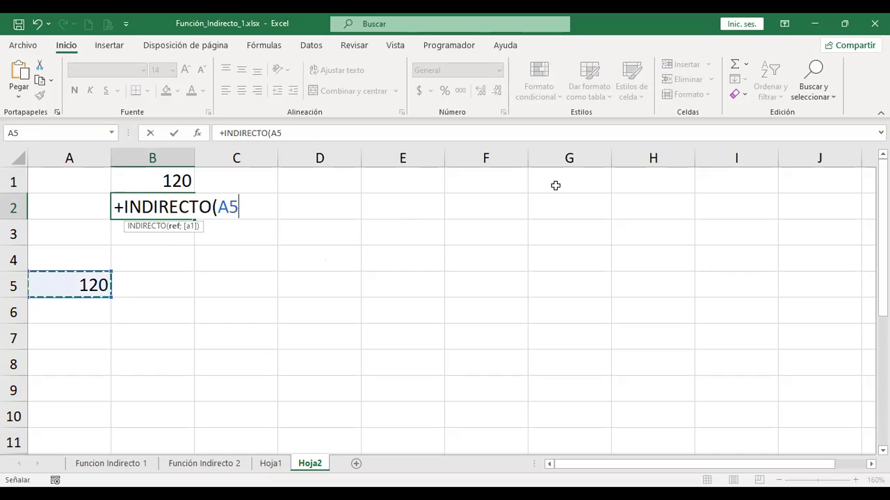
key("Return")
key("Up")
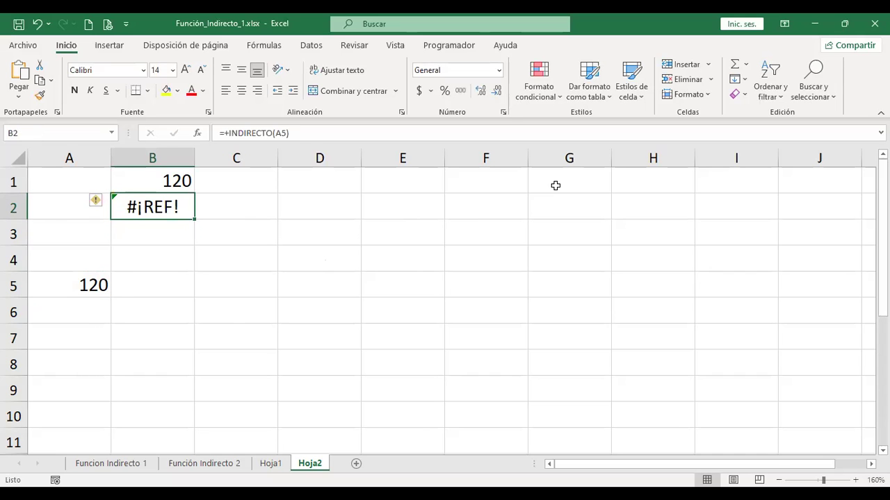
Examine the unquoted A5 reference in the INDIRECTO formula in B2 and compare it with the content of cell A5
key("F2")
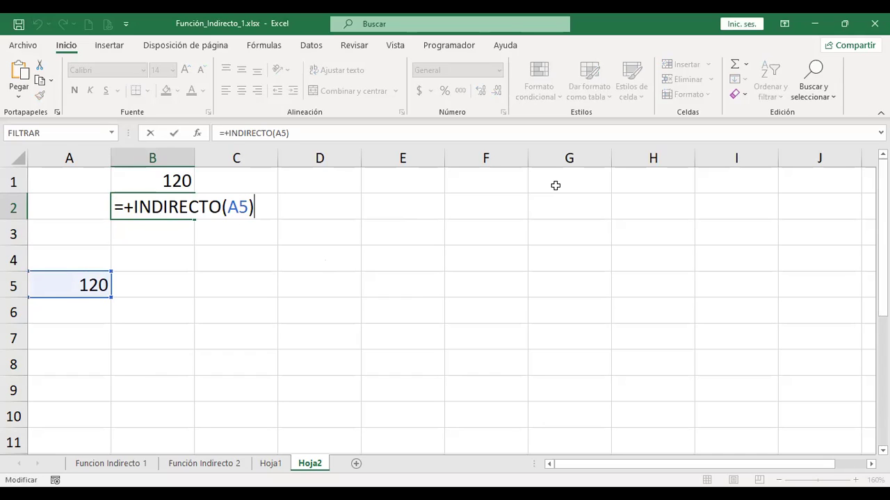
key("Left")
key("Left")
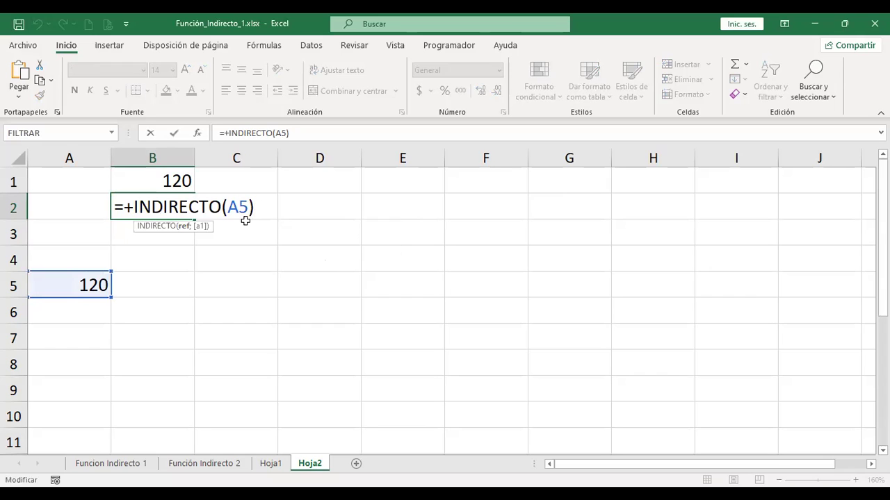
key("ctrl+Return")
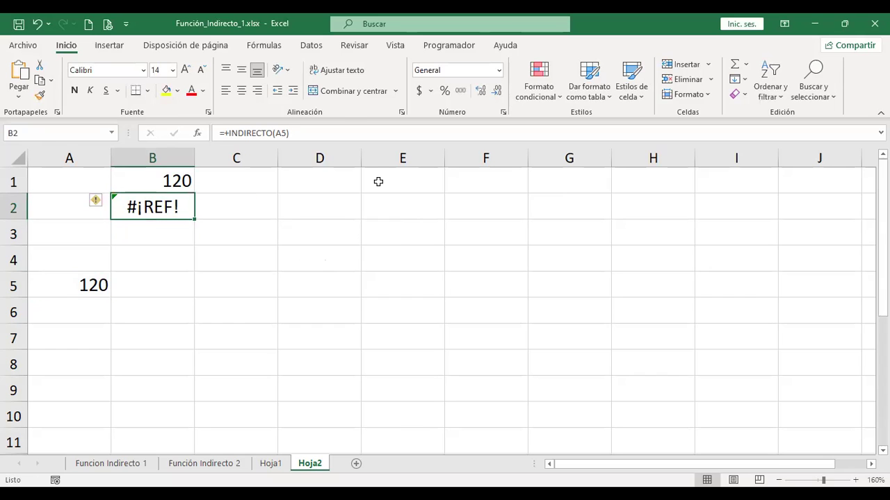
left_click(82, 286)
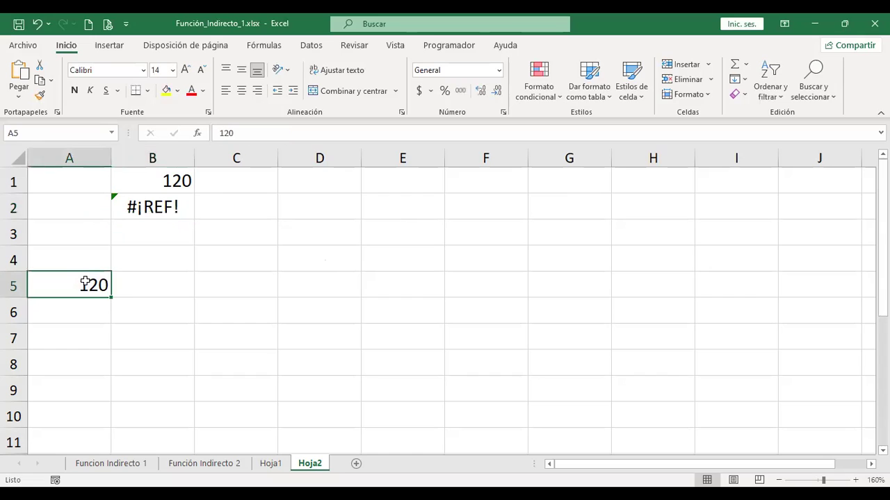
left_click(147, 203)
key("F2")
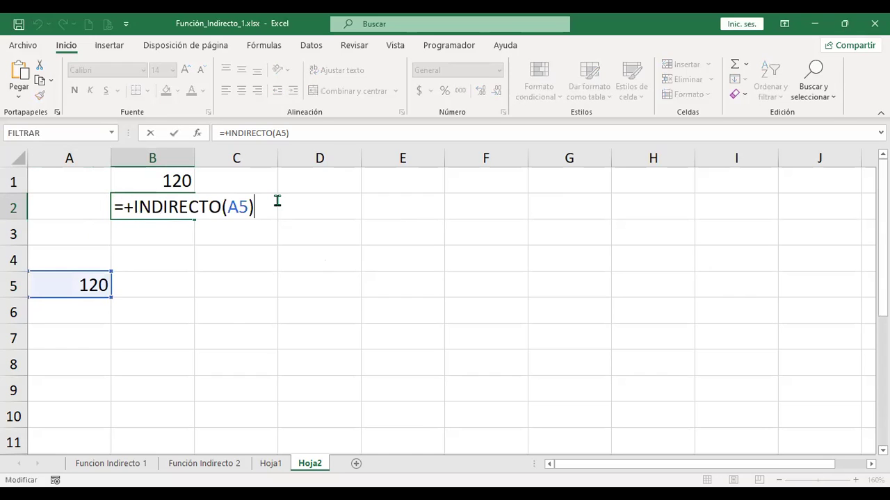
left_click(238, 207)
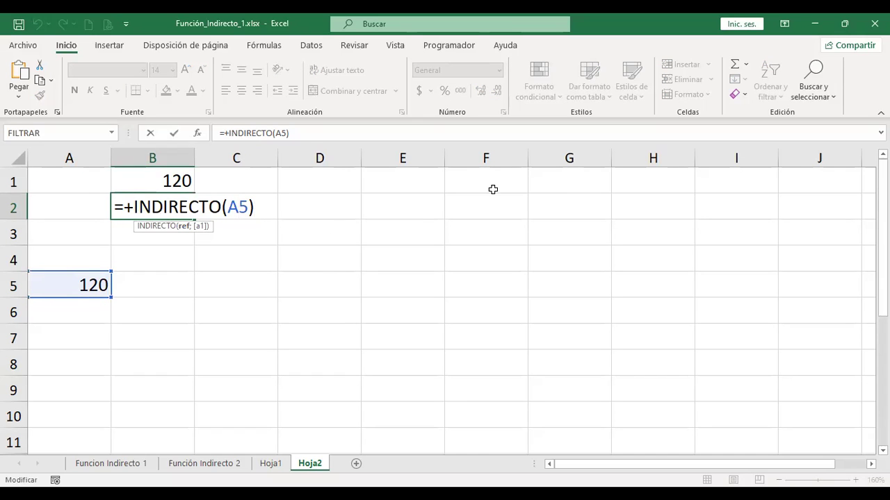
key("ctrl+Return")
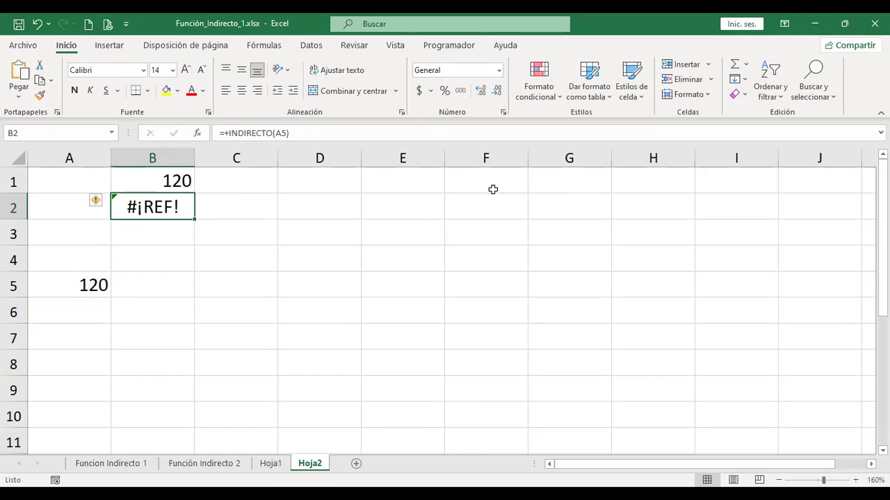
Enclose the A5 reference in B2's INDIRECTO formula in quotation marks and review the edited formula
key("F2")
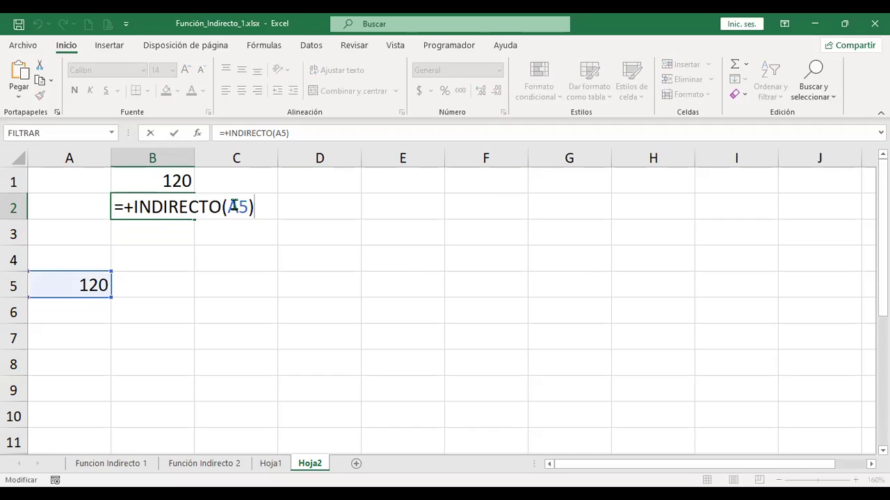
left_click(232, 206)
type("\"")
key("Right")
key("Right")
type("\"")
key("ctrl+Return")
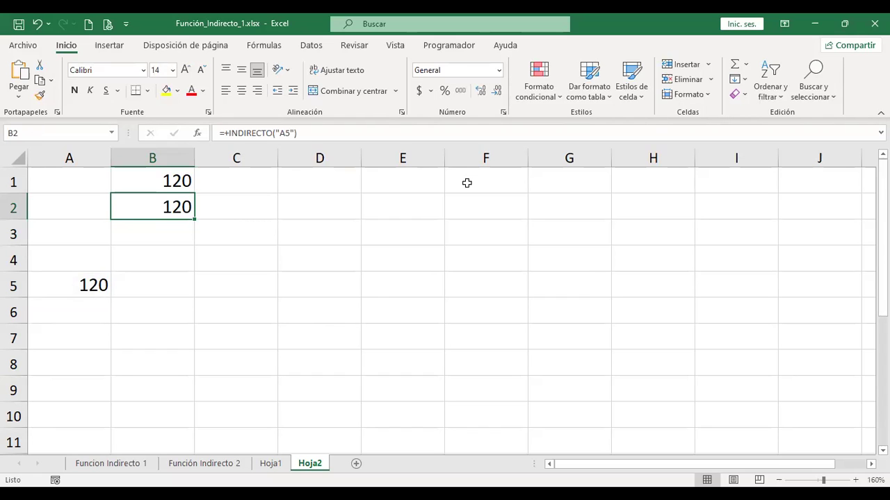
key("F2")
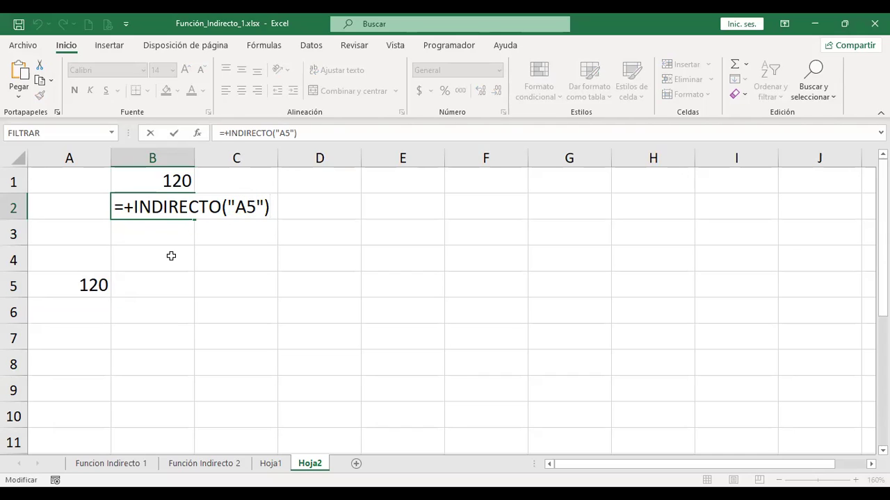
key("Return")
key("Up")
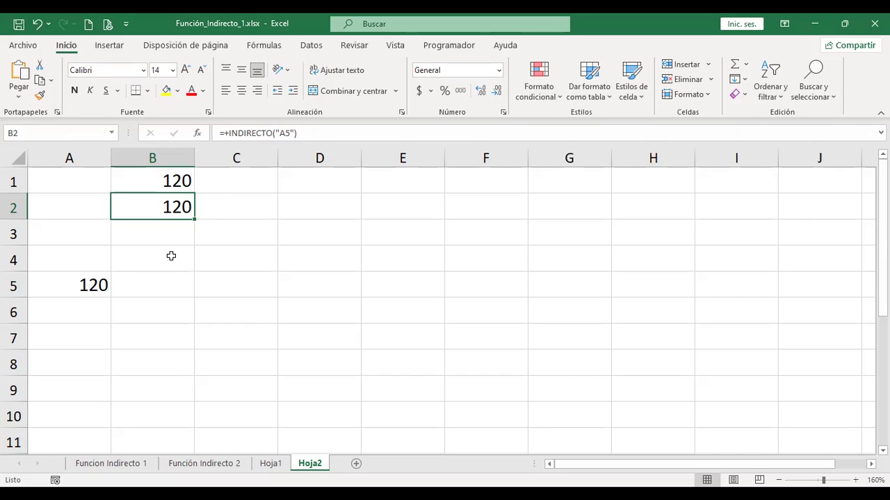
Enter an INDIRECTO formula in C2 that takes cell A4, without quotation marks, as its reference
key("Right")
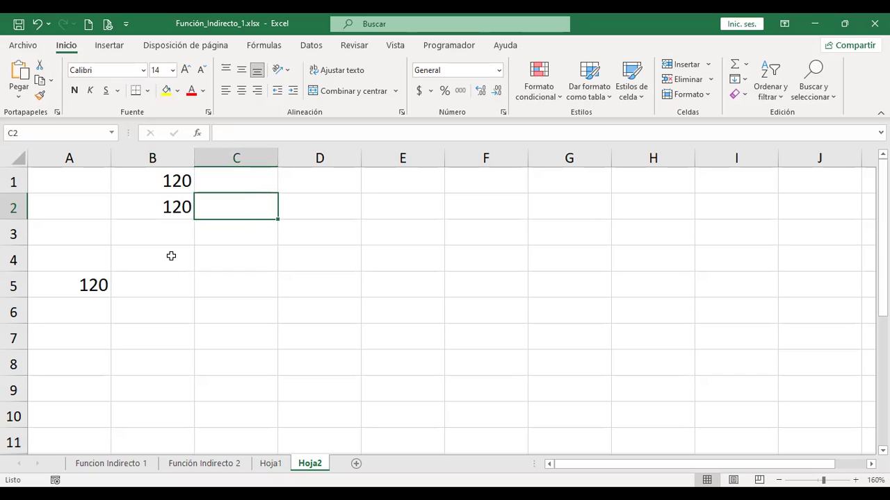
type("+i")
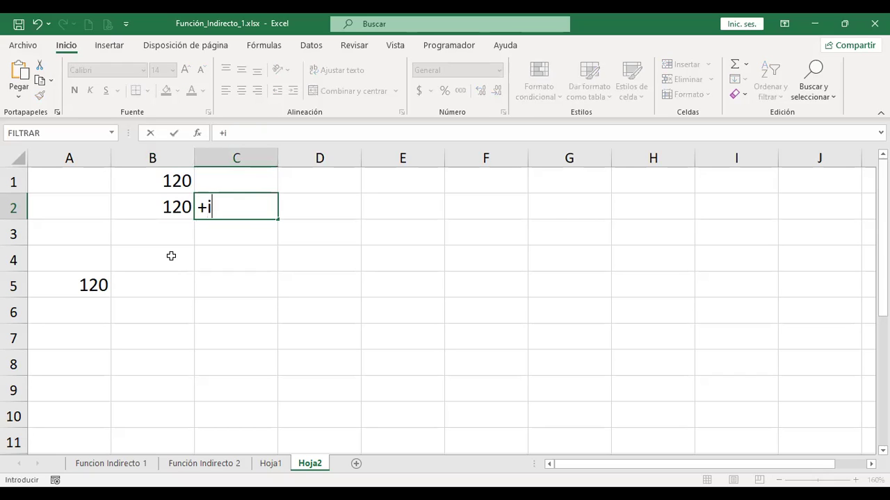
type("ndire")
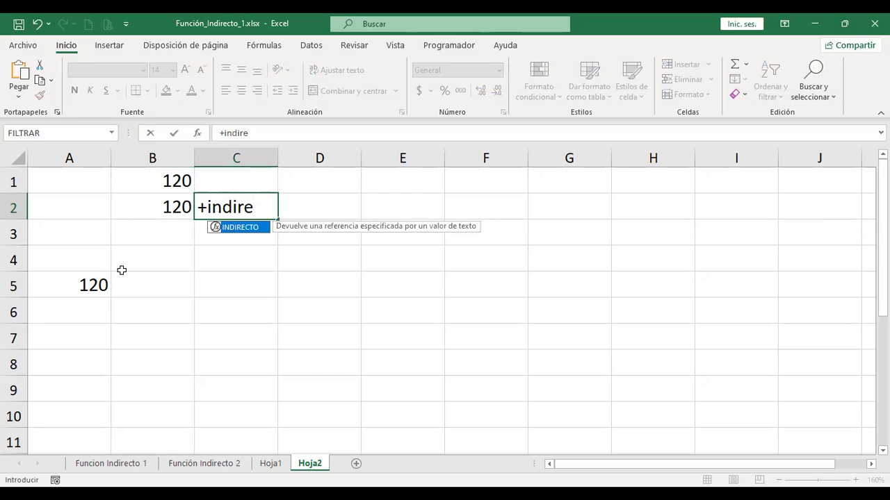
double_click(233, 228)
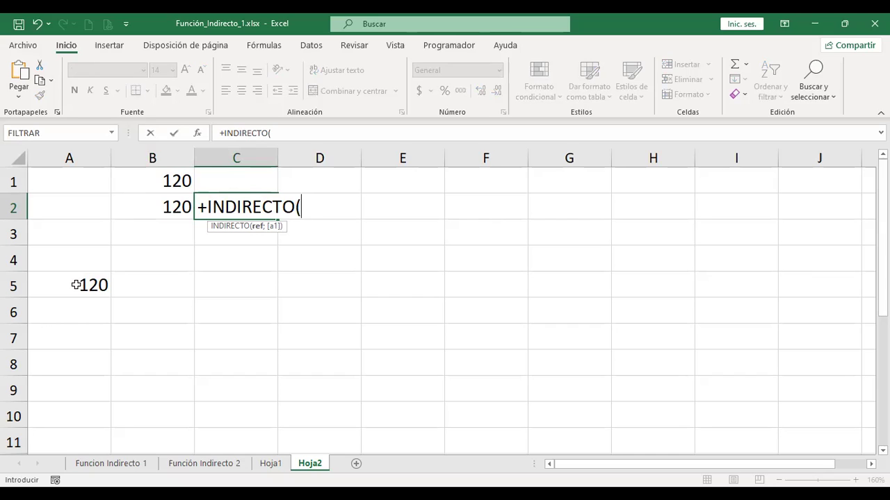
left_click(84, 253)
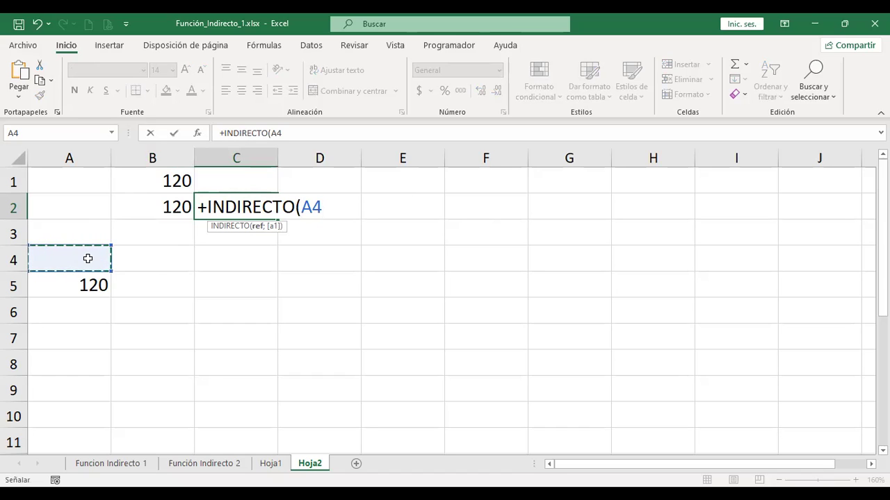
key("Return")
Enter the text a5 in cell A4 and check the result of the INDIRECTO formula in C2
key("Left")
key("Down")
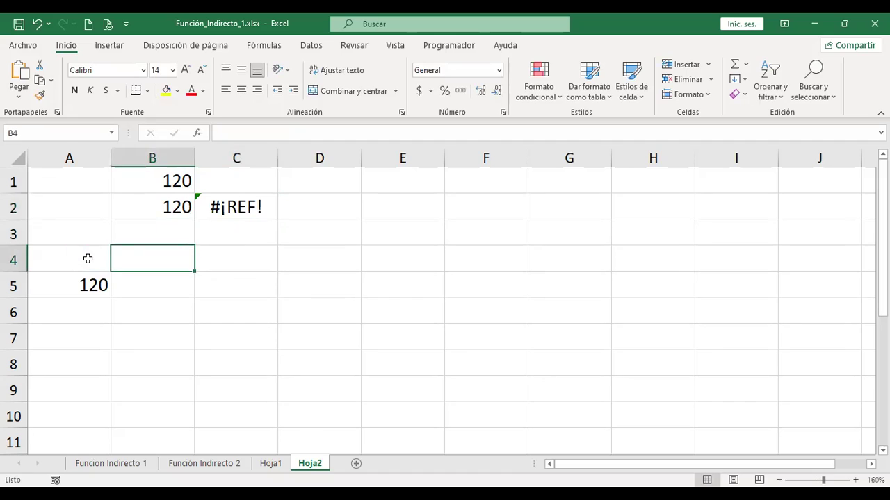
key("Left")
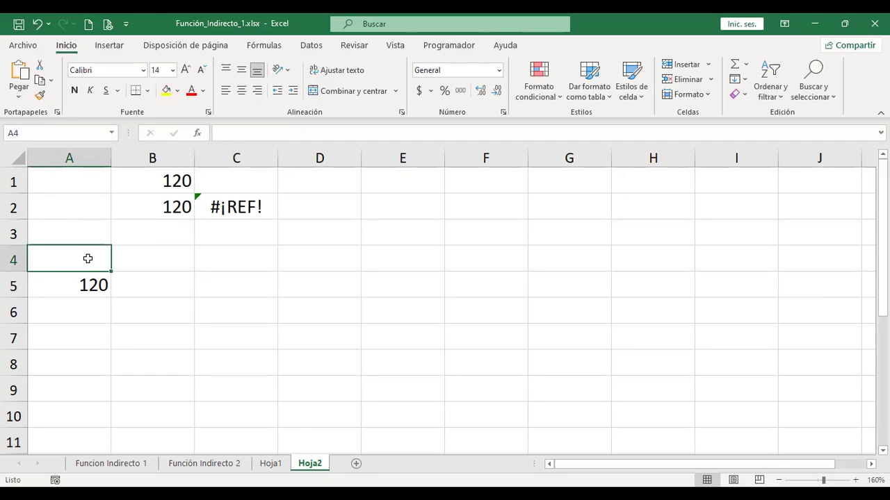
type("a5")
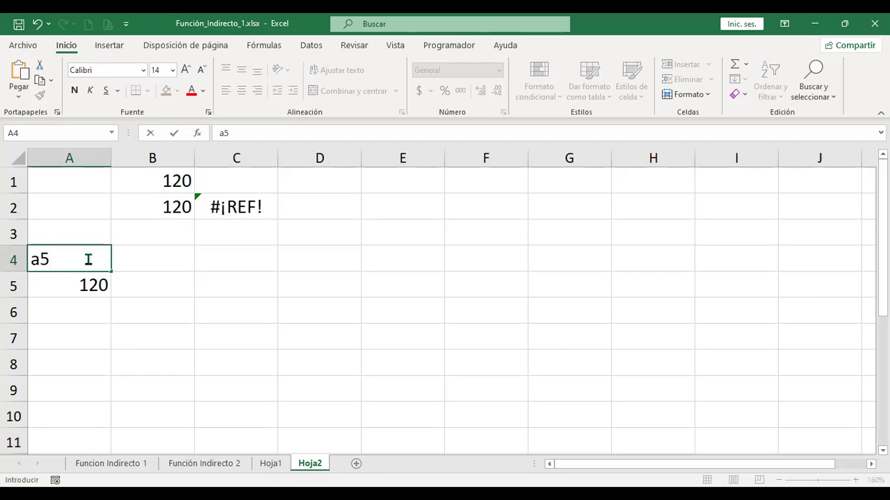
key("Return")
key("Up")
key("Right")
key("Right")
key("Up")
key("Up")
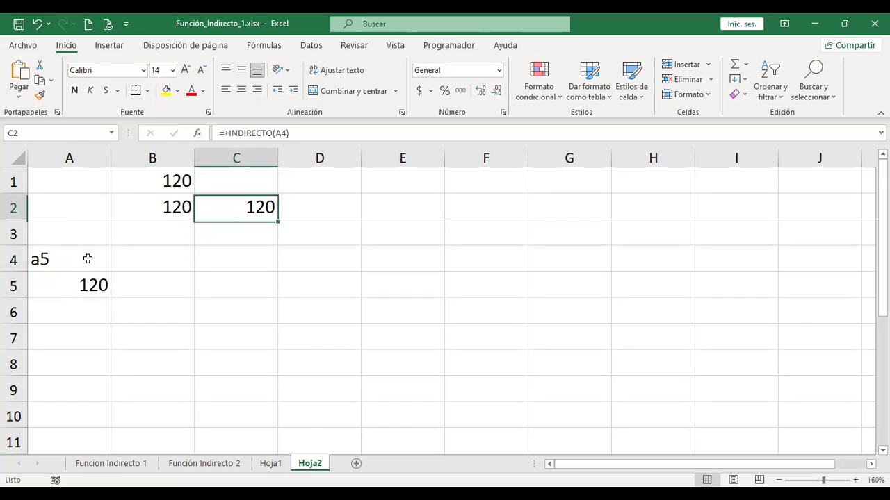
Add FALSO (Estilo F1C1) as the second argument of the INDIRECTO formula in C2
key("F2")
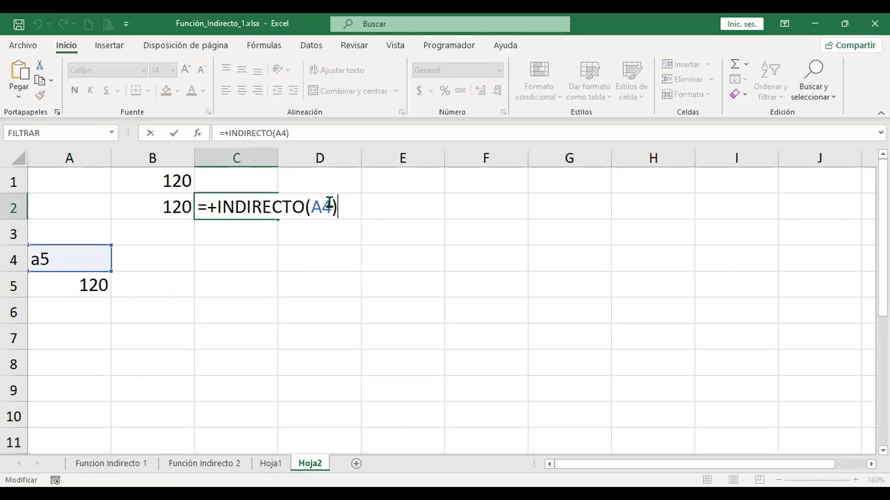
key("Left")
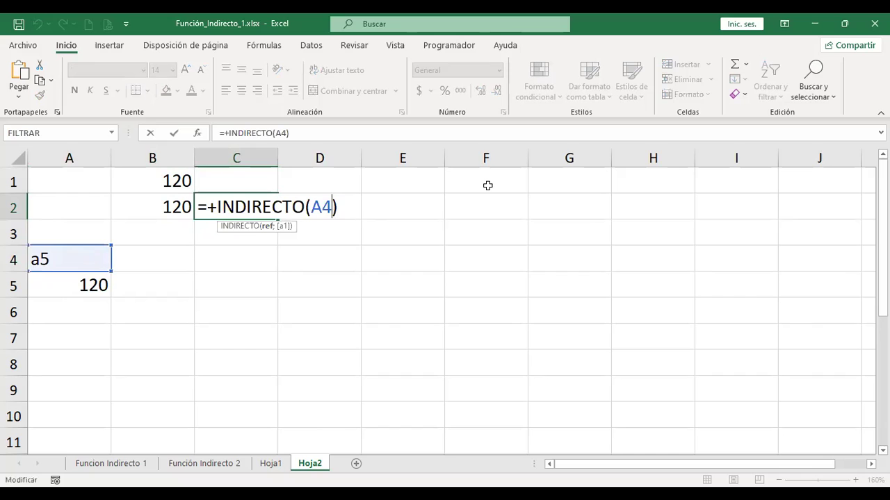
type(";")
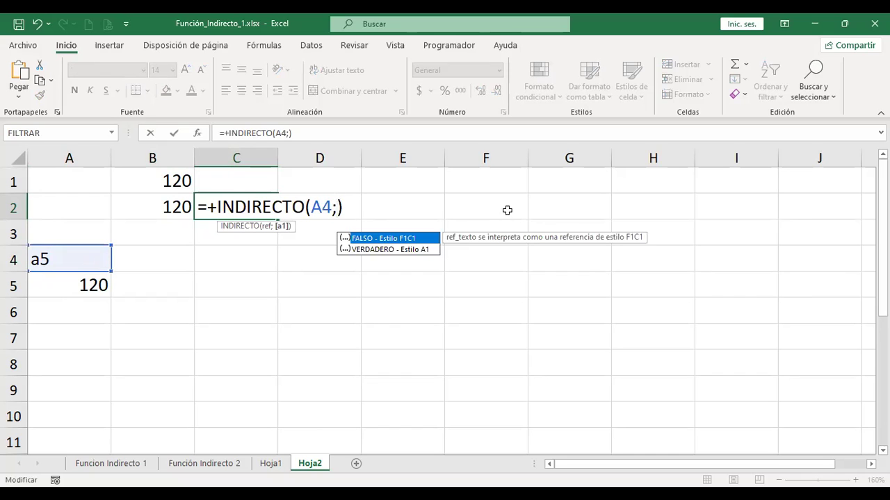
double_click(394, 240)
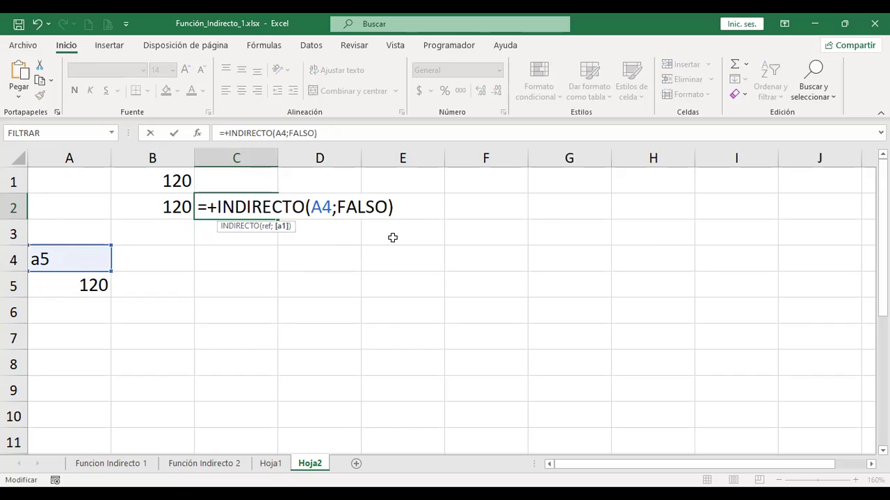
key("Return")
key("Up")
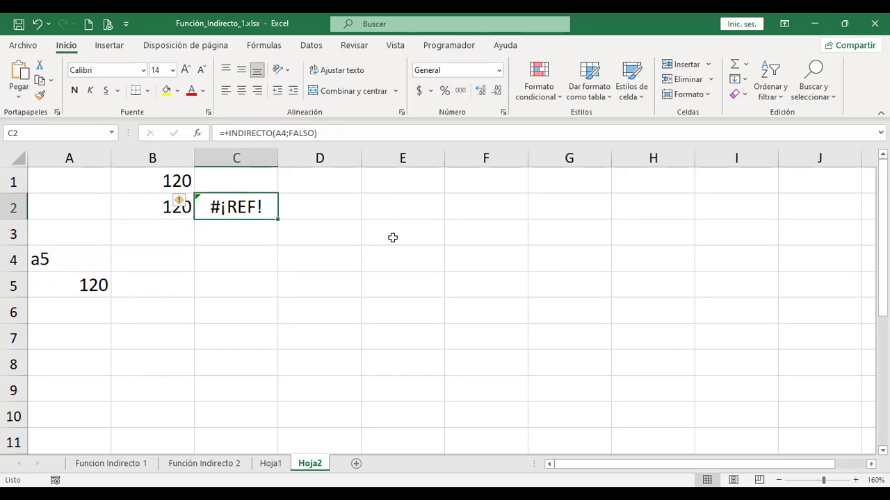
Remove the FALSO argument from the INDIRECTO formula in C2 and choose FALSO - Estilo F1C1 for it again
left_click(64, 258)
left_click(223, 205)
double_click(223, 204)
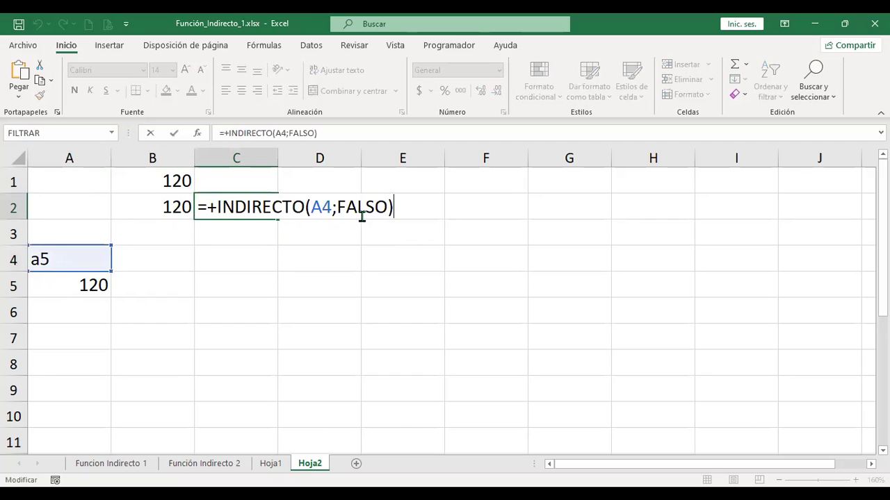
left_click(336, 209)
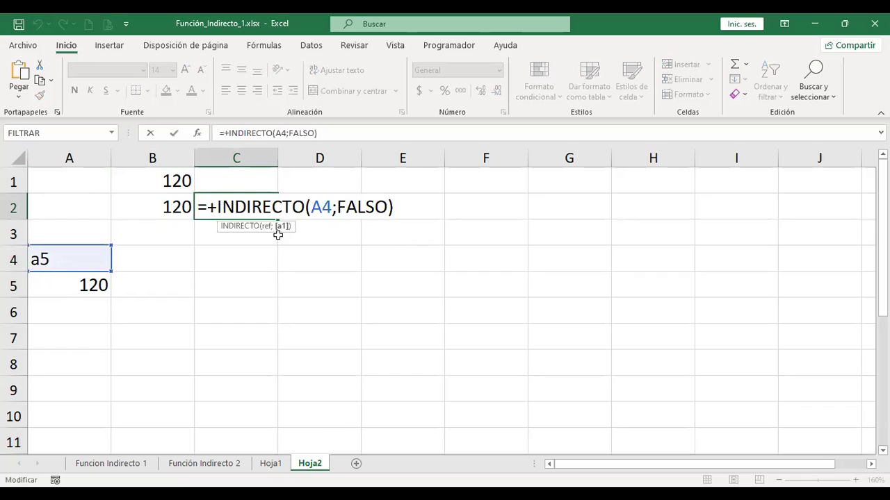
key("Delete")
key("Delete")
key("Delete")
key("Delete")
key("Delete")
key("Delete")
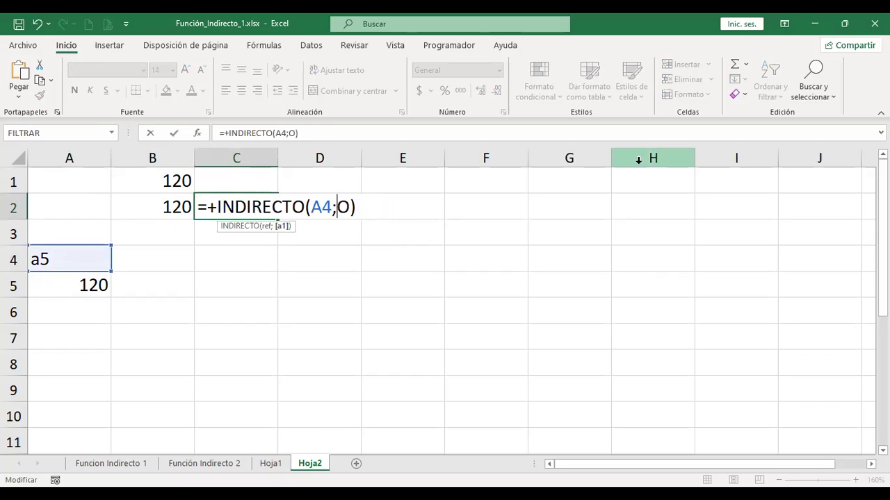
key("BackSpace")
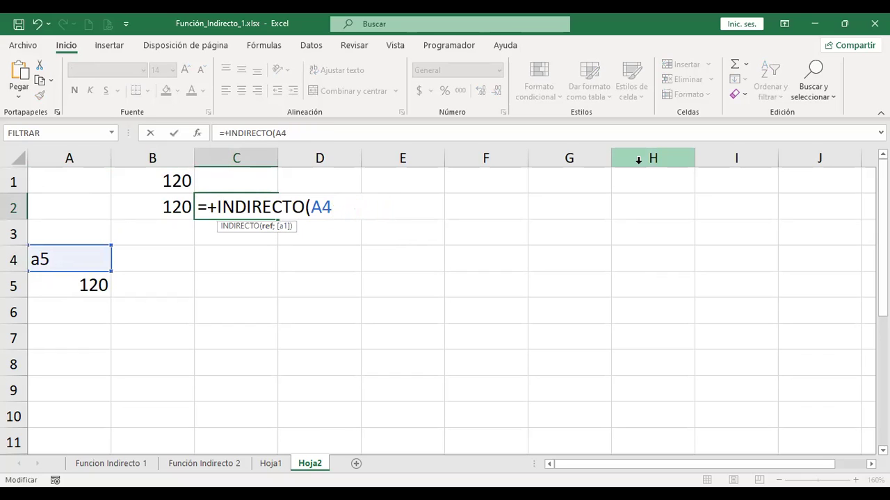
type(";")
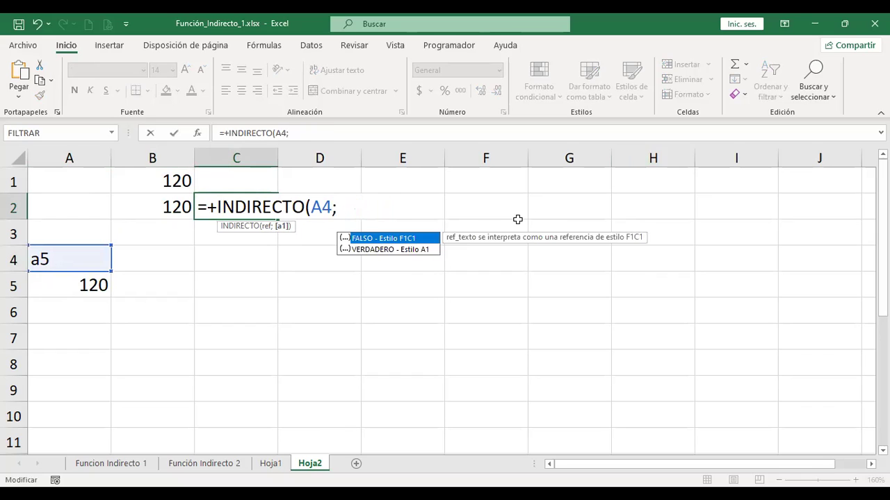
double_click(419, 238)
key("Return")
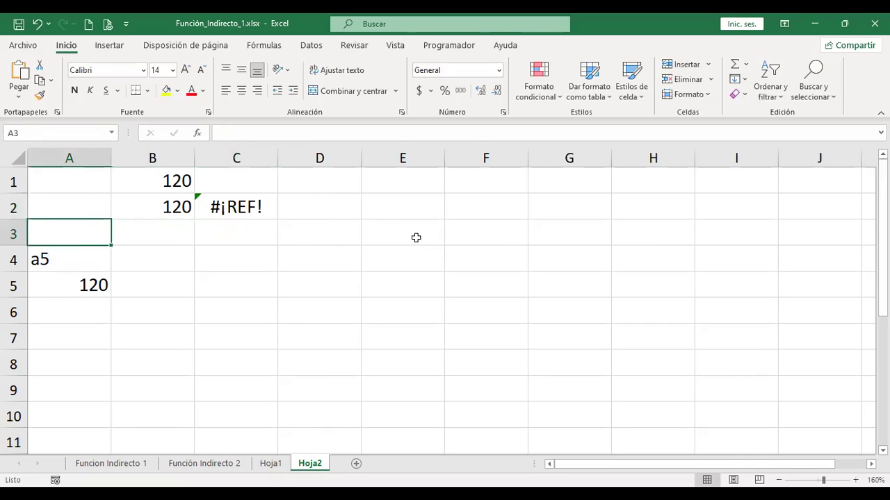
Replace the text in A4 with the row-column style reference f5c1 and check the result in C2
key("Down")
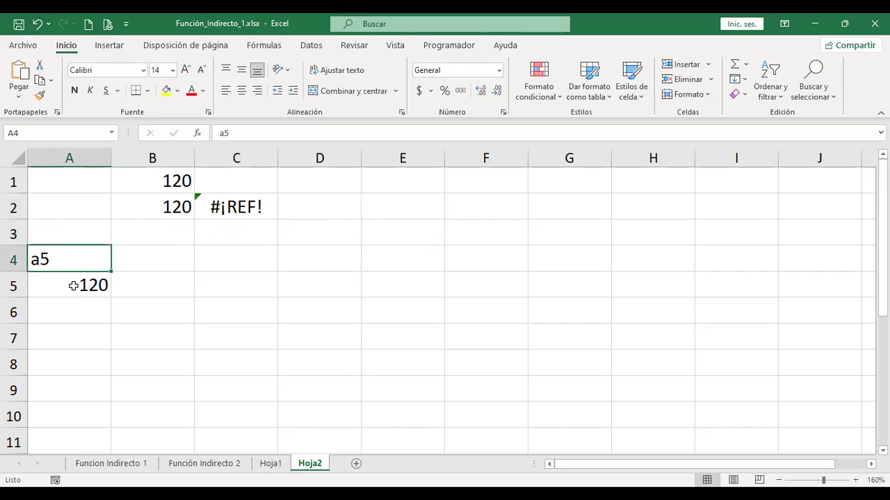
type("f5")
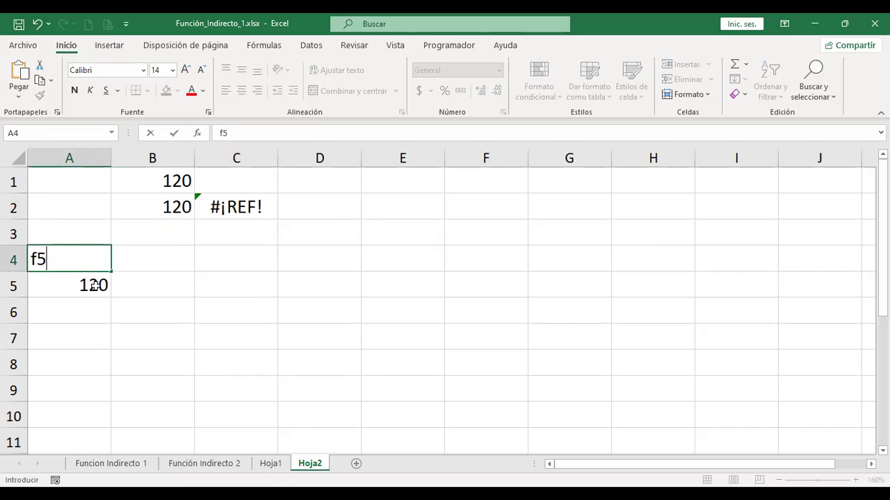
type("c1")
key("Return")
key("Up")
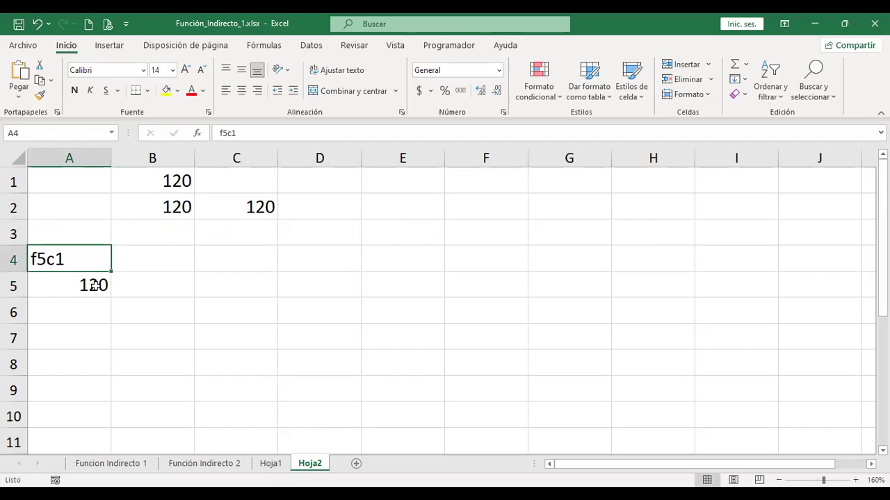
left_click(247, 207)
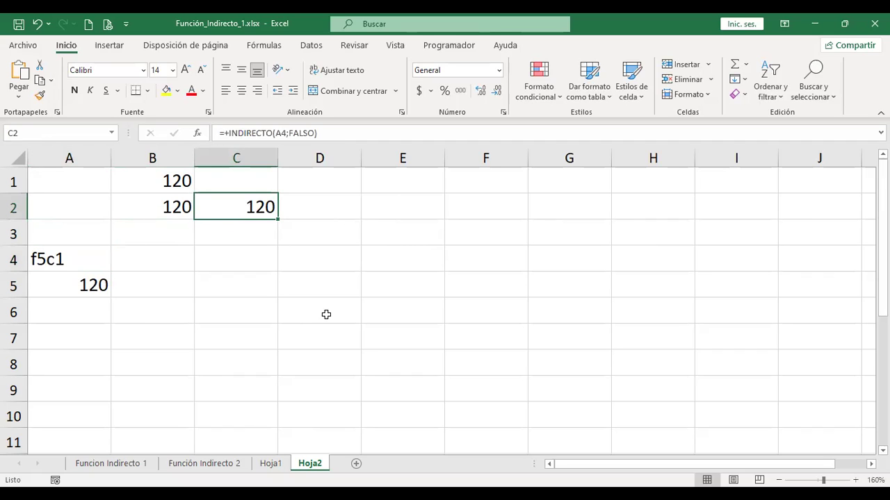
Change the second argument of the INDIRECTO formula in C2 to VERDADERO (Estilo A1)
left_click(70, 285)
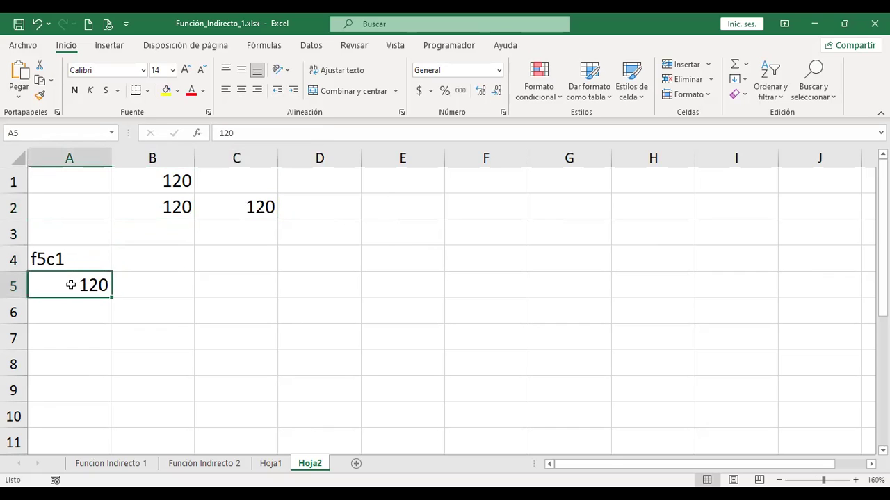
left_click(243, 202)
double_click(242, 202)
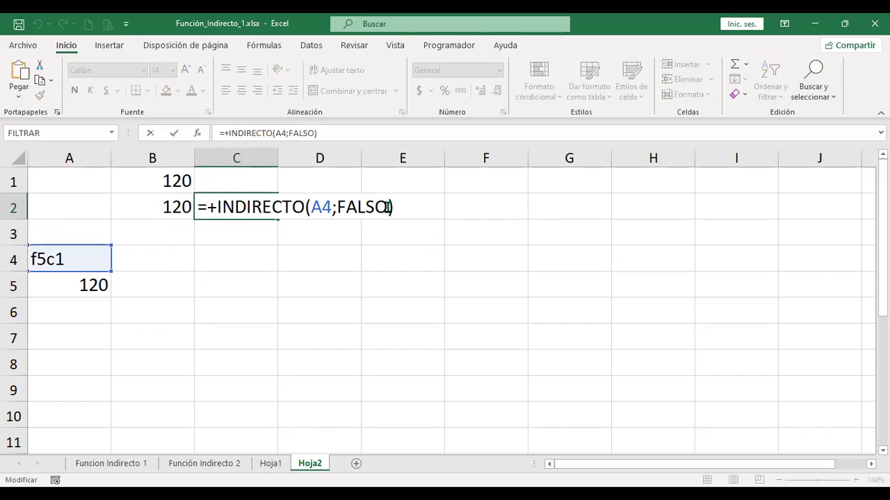
key("BackSpace")
key("BackSpace")
key("BackSpace")
key("BackSpace")
key("BackSpace")
key("BackSpace")
key("BackSpace")
key("BackSpace")
type("A")
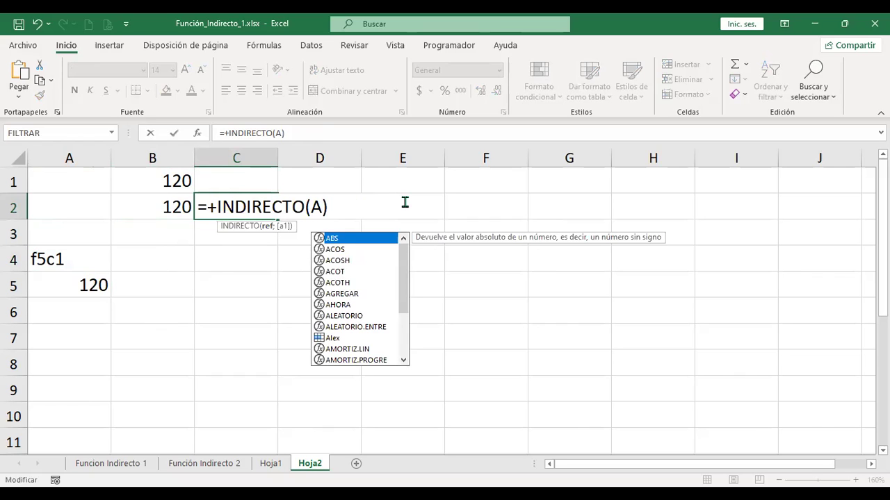
type("4;")
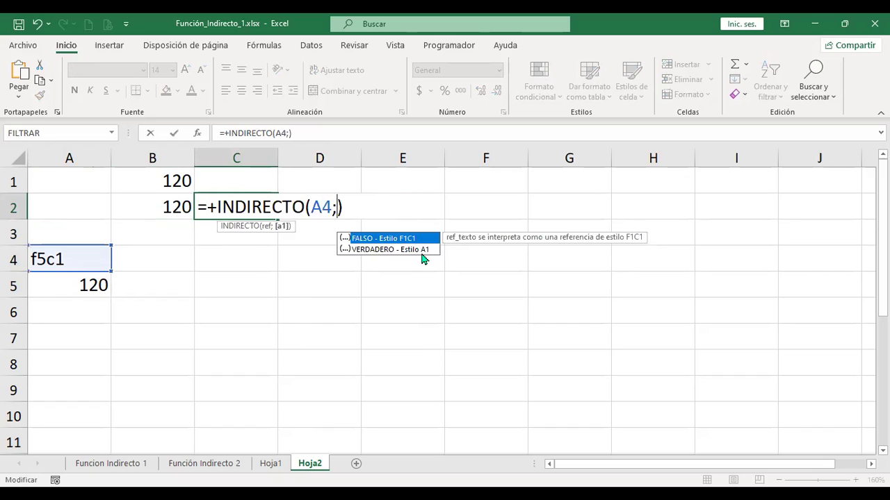
double_click(426, 250)
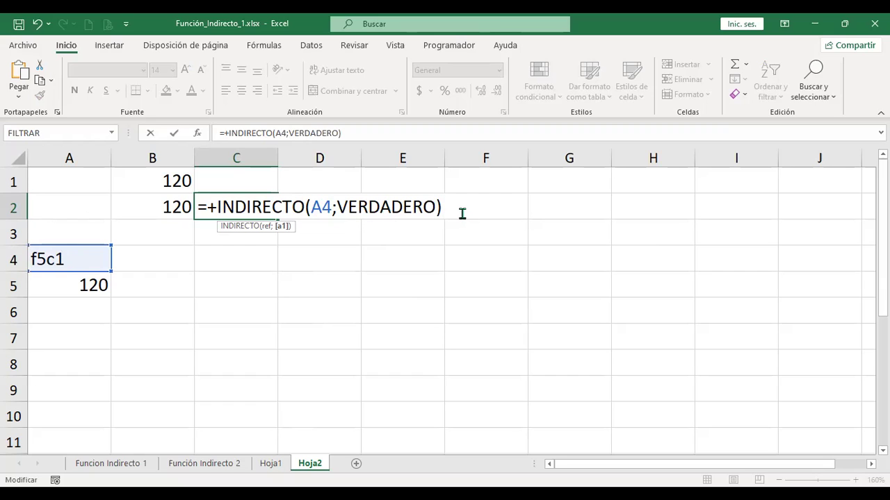
key("Return")
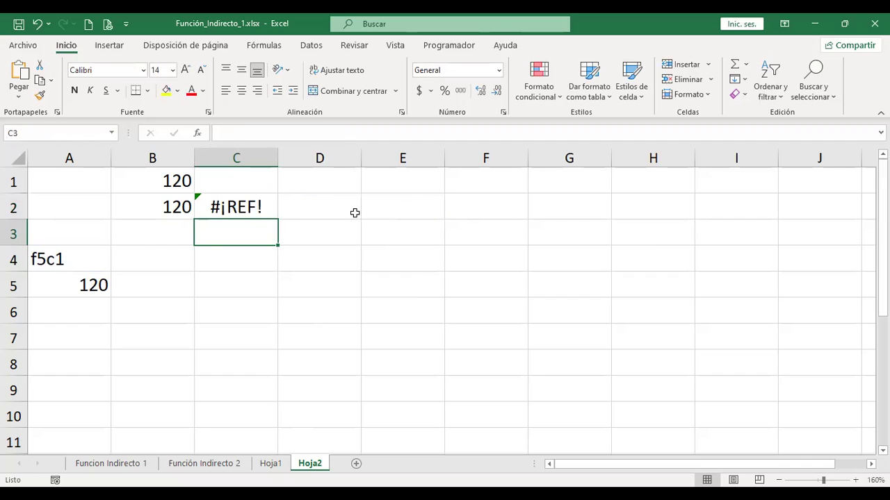
Replace the text in A4 with the A1-style reference a5 and check the INDIRECTO formula in C2
left_click(82, 255)
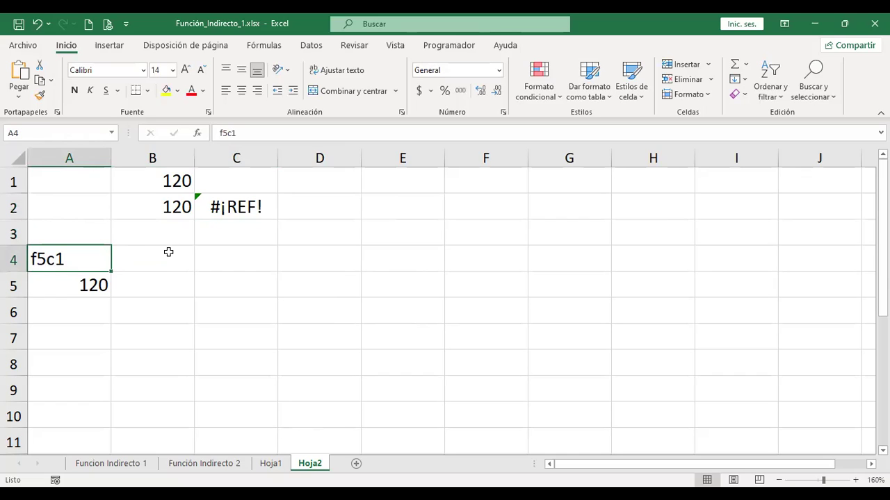
type("a5")
key("Return")
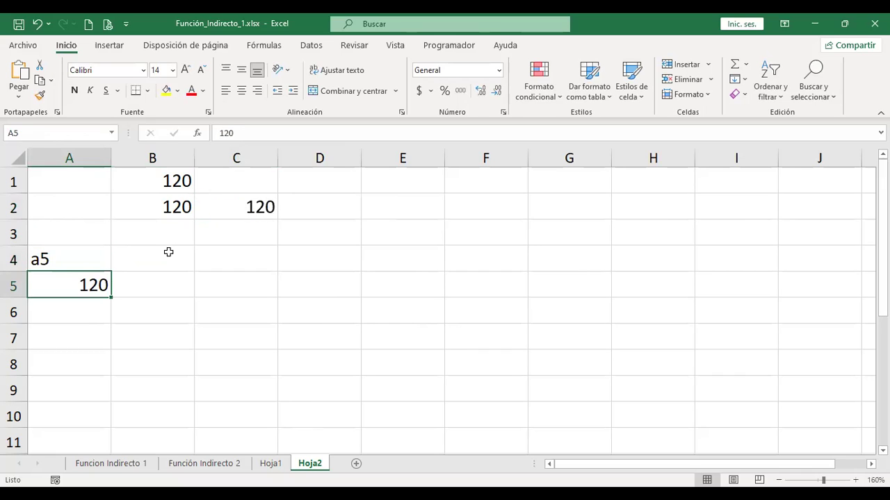
key("Up")
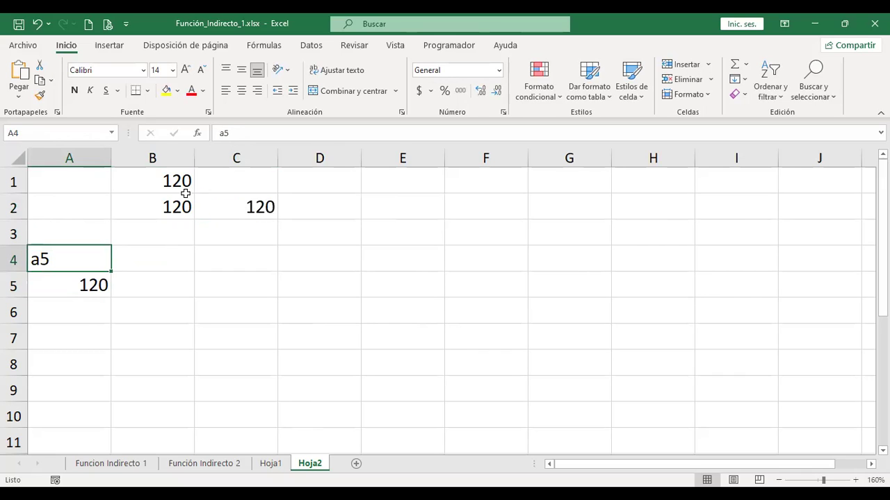
left_click(234, 208)
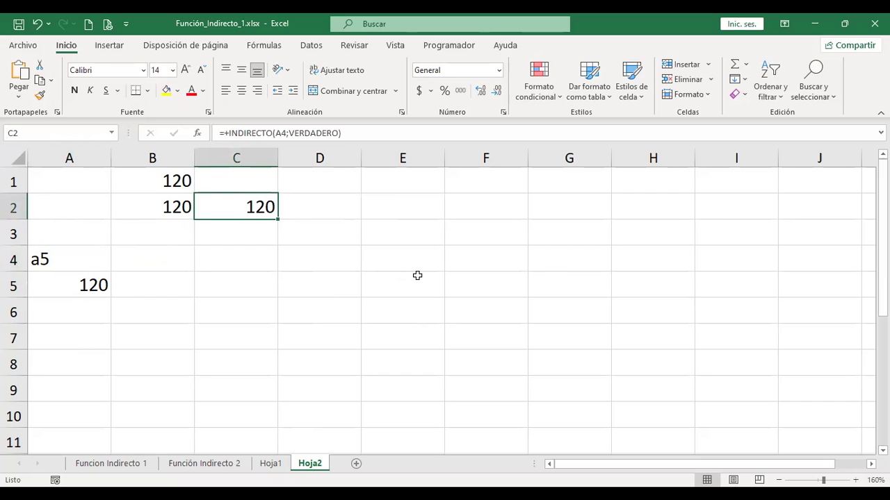
key("Left")
key("Left")
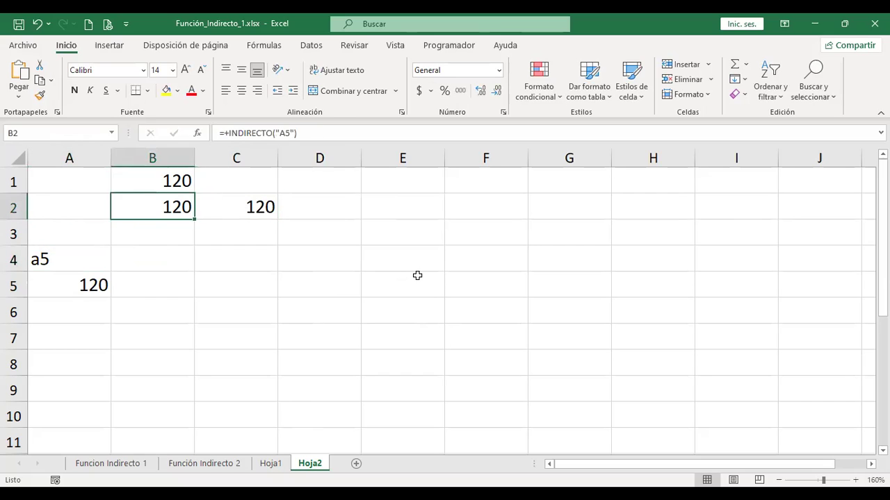
Enter the row-column style reference f5c1 as text in cell A6
key("Down")
key("Down")
key("Down")
key("Down")
key("Up")
key("Up")
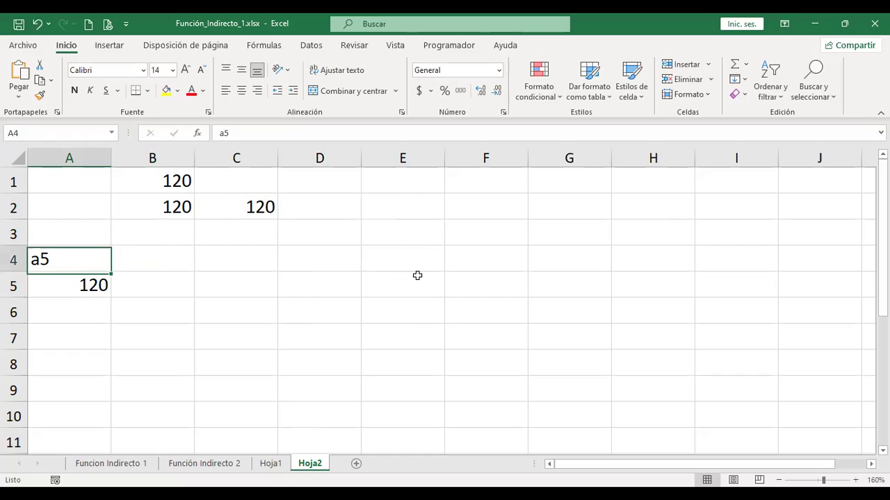
key("Down")
key("Down")
key("Down")
key("Up")
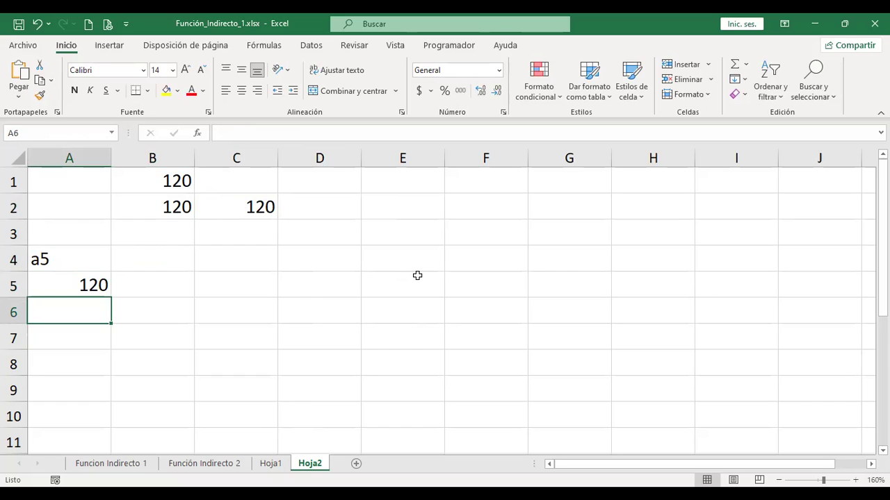
type("f5")
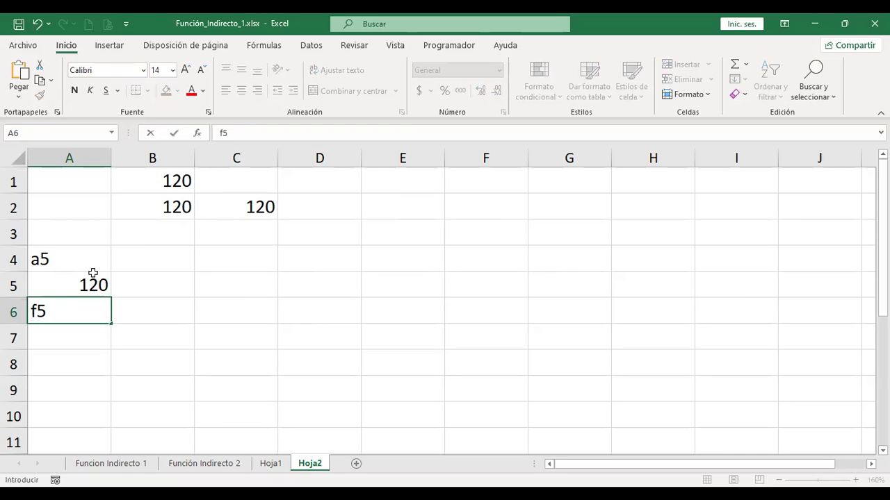
type("c1")
key("Return")
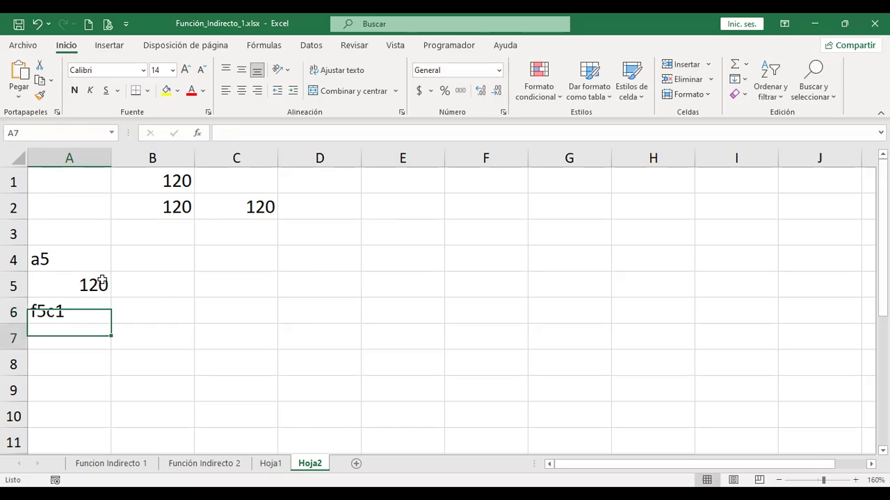
Clear the INDIRECTO formula from C2 and enter the label Estilo A1 in C4
left_click(270, 201)
key("Delete")
key("Down")
key("Down")
key("Down")
key("Up")
type("Estilo A1")
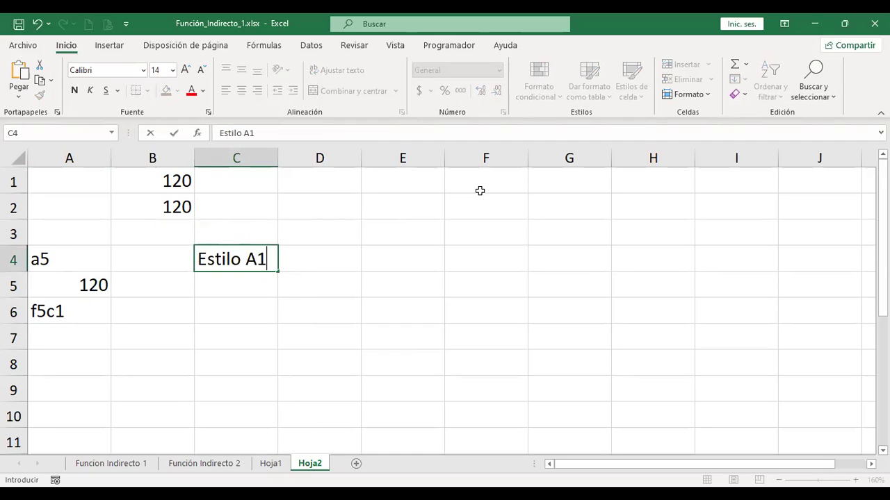
key("Return")
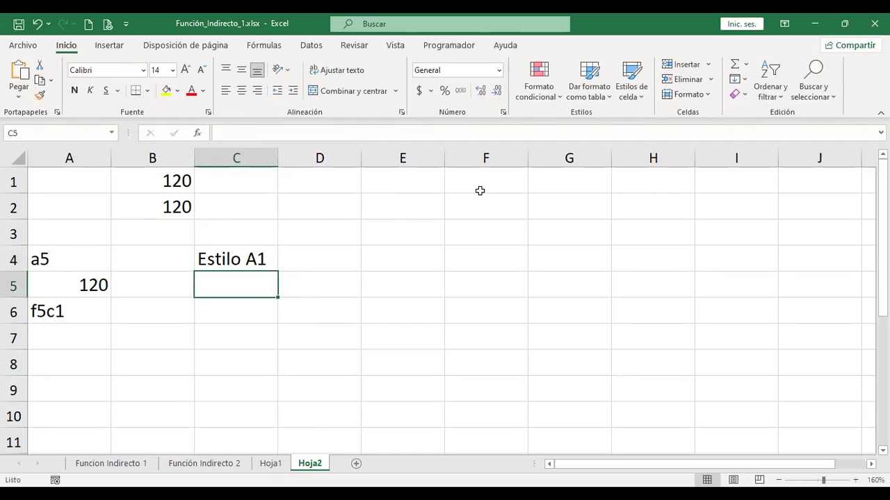
Enter the label Estilo F1C1 in C5 and autofit the width of column C
type("Estilo F1C")
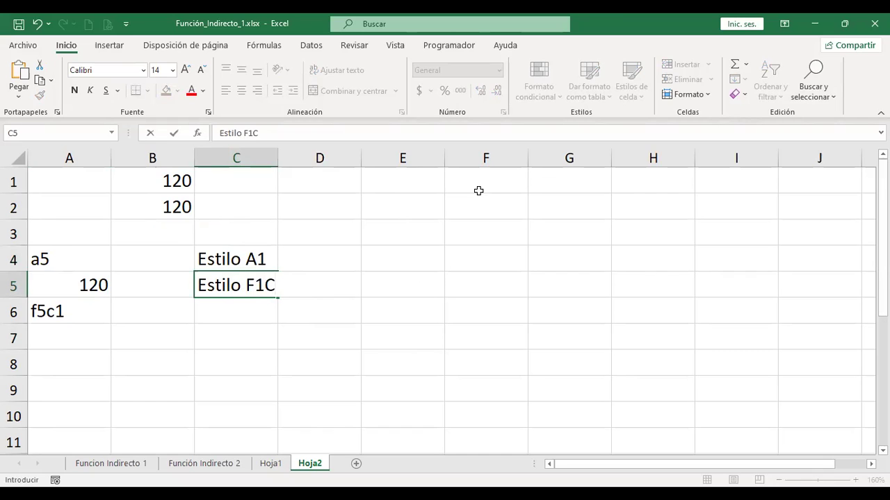
type("1")
key("ctrl+Return")
key("Right")
key("Up")
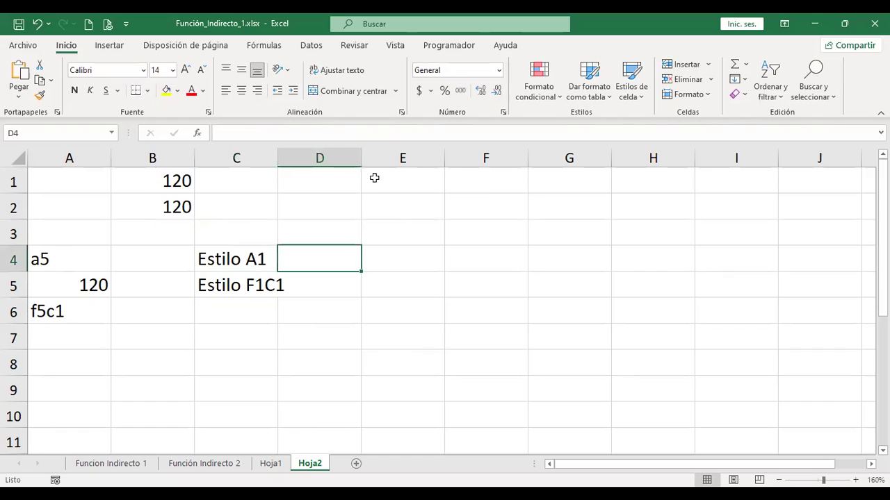
double_click(276, 156)
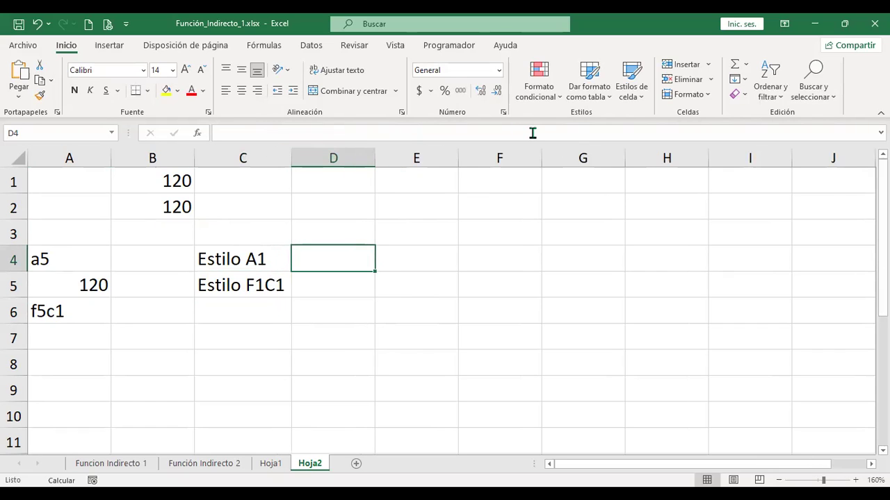
Enter the formula INDIRECTO(A4;VERDADERO) in D4 beside the Estilo A1 label
type("+indire")
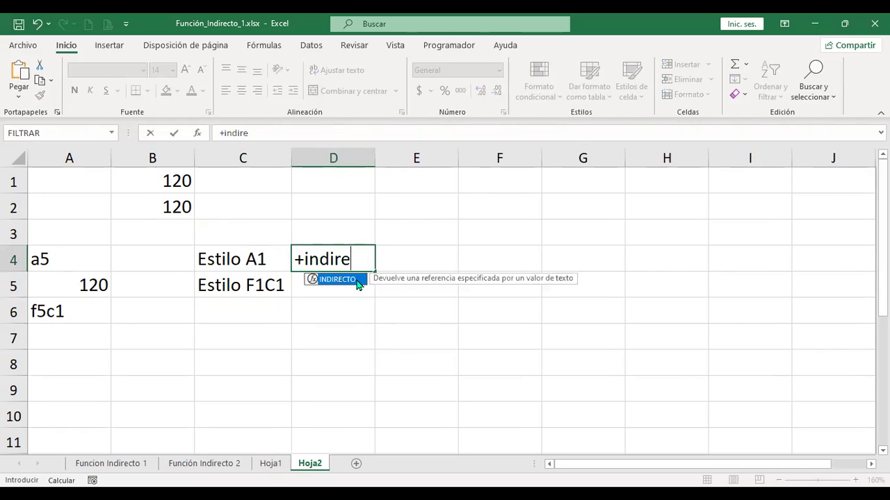
double_click(358, 280)
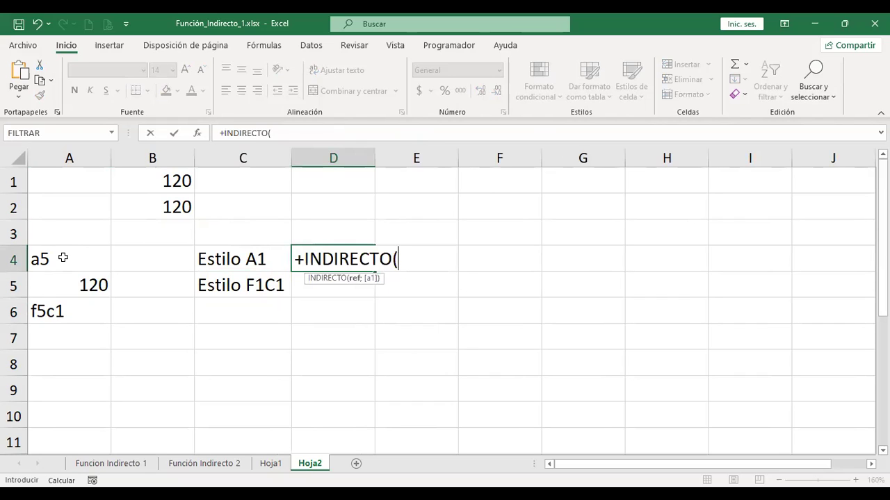
left_click(63, 258)
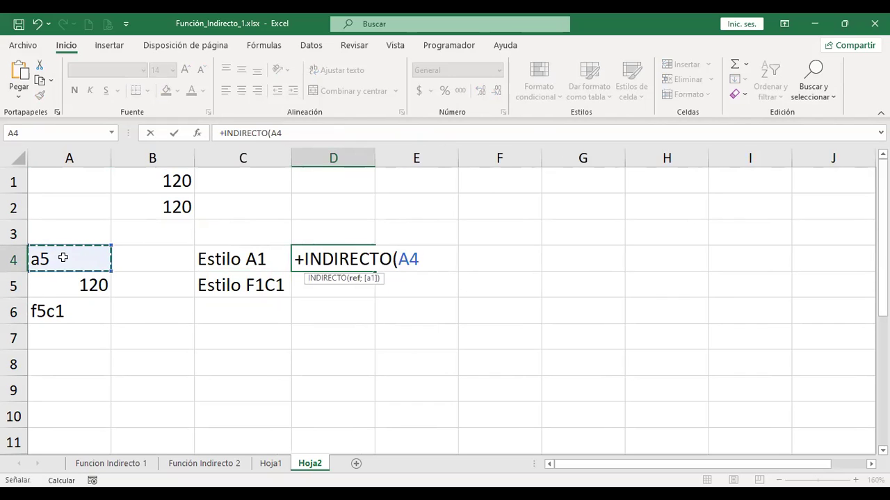
type(";")
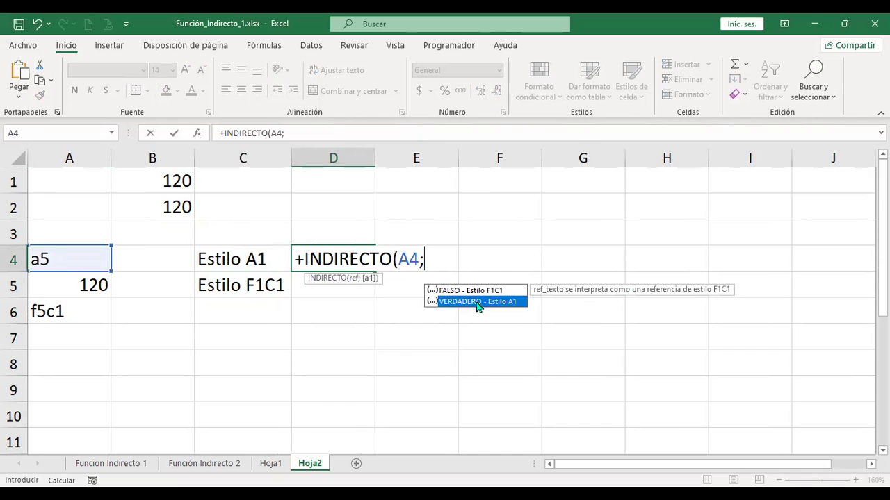
key("Tab")
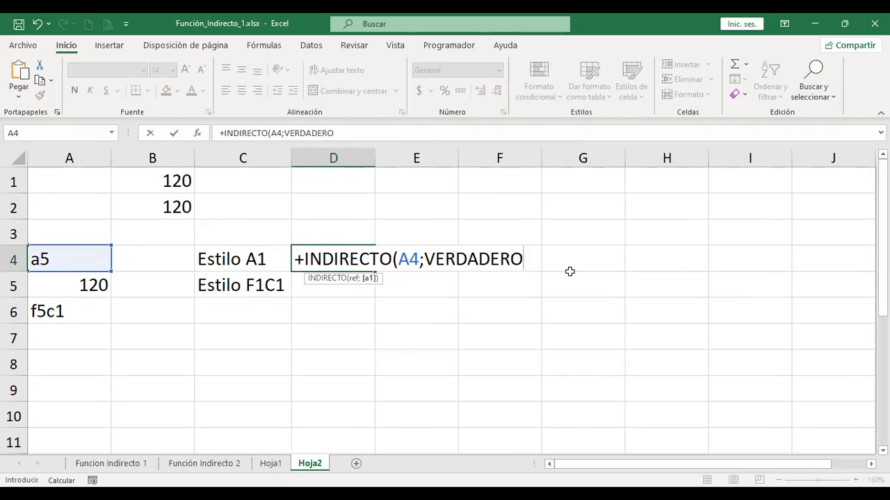
key("Return")
Enter the formula INDIRECTO(A6;FALSO) in D5 beside the Estilo F1C1 label
type("+")
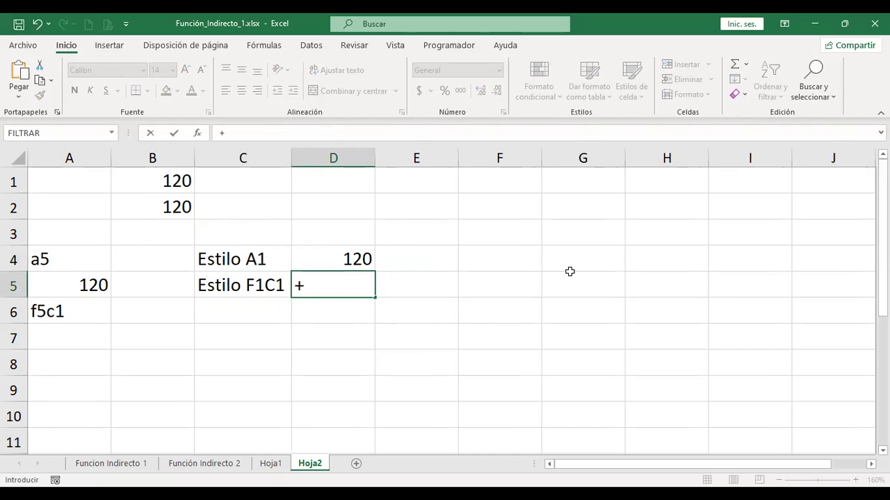
type("indire")
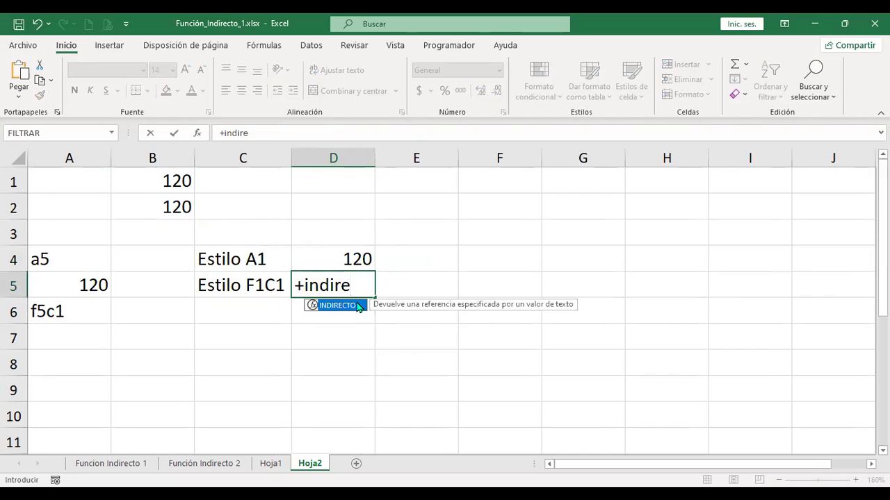
key("Tab")
left_click(66, 310)
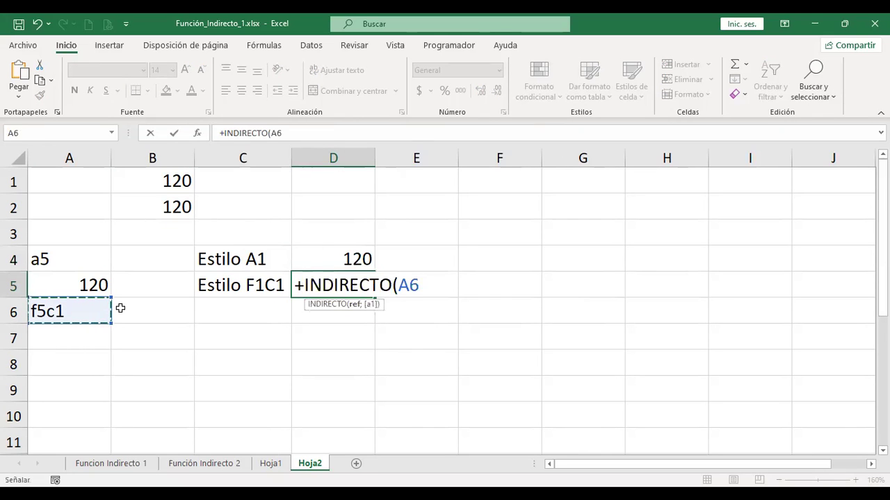
type(";FALSO")
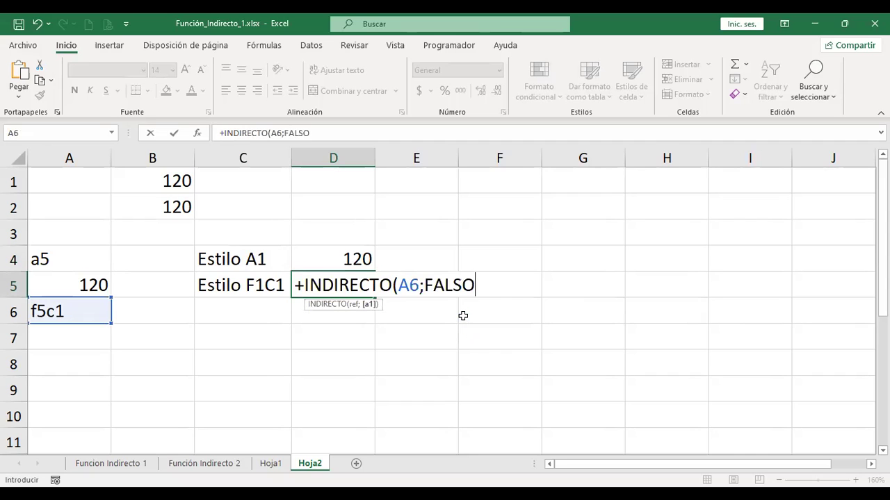
double_click(464, 317)
key("ctrl+Return")
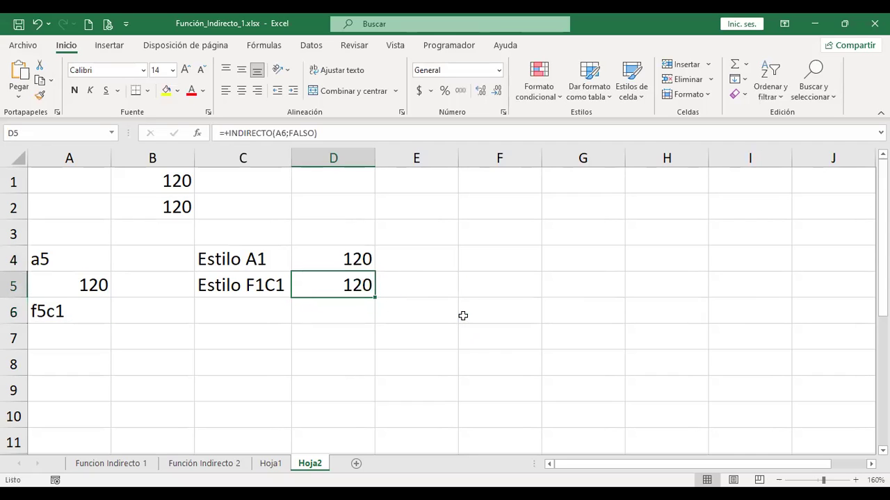
Highlight the referenced cell A5 with a yellow fill
key("Left")
key("Left")
key("Left")
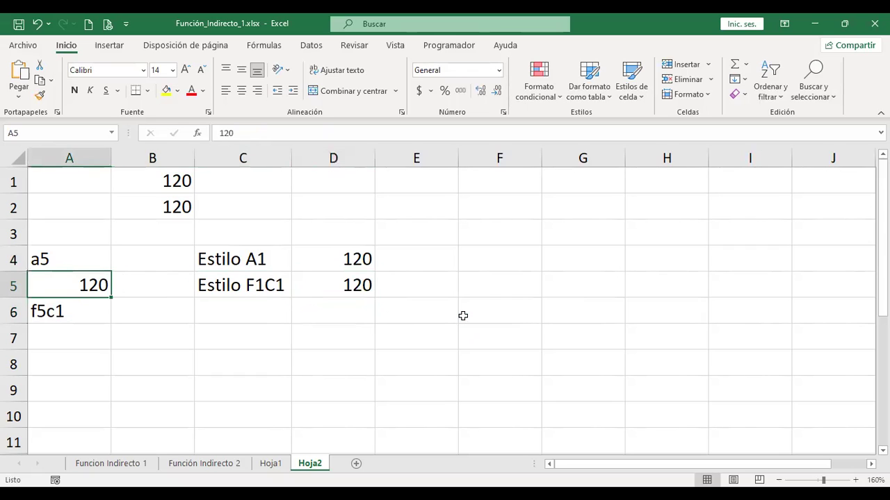
left_click(167, 91)
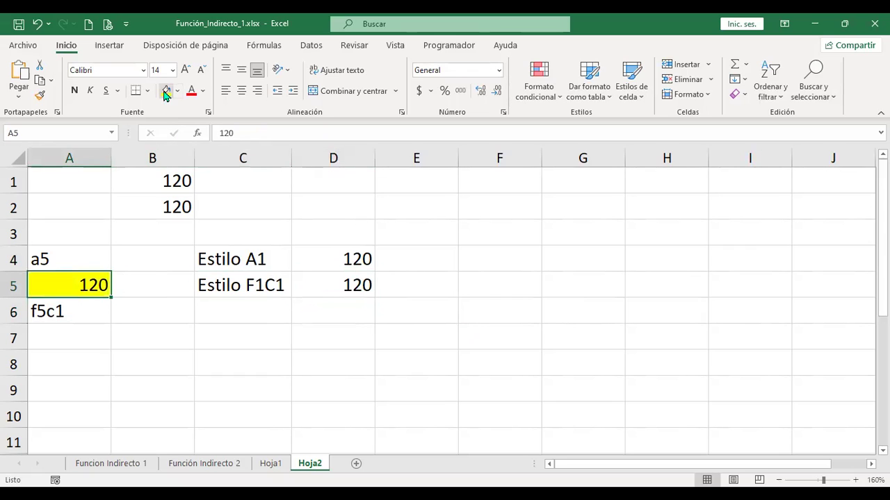
left_click(403, 259)
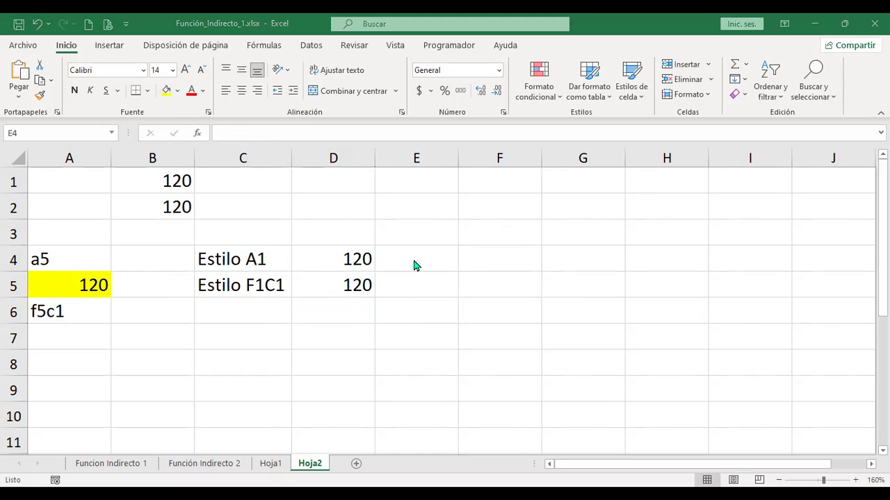
Switch to the sheet Funcion Indirecto 1 and examine the Columna and Fila input cells B1 and B2
left_click(130, 467)
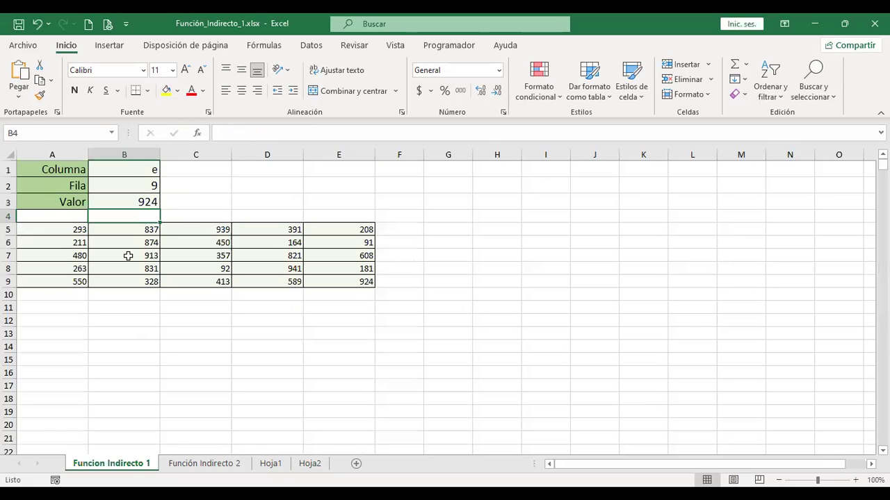
left_click(133, 171)
left_click(132, 186)
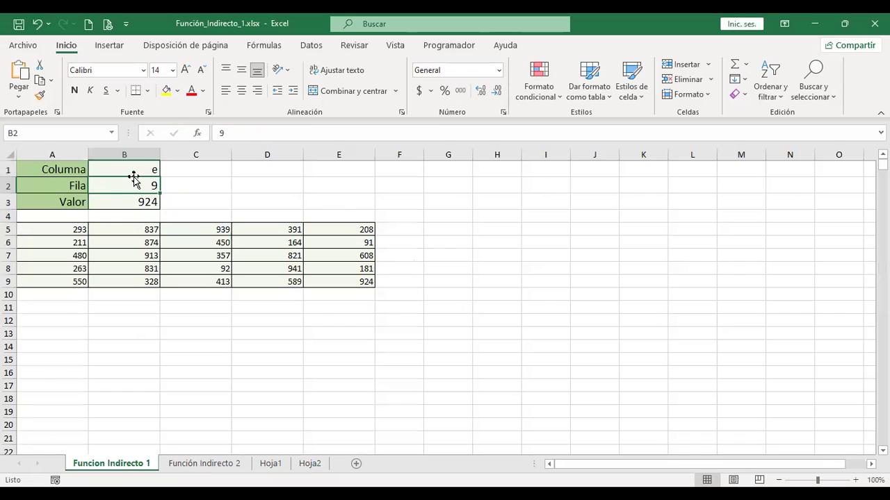
Examine the Columna and Fila inputs in B1 and B2 and the INDIRECTO formula that joins them in B3
left_click(137, 169)
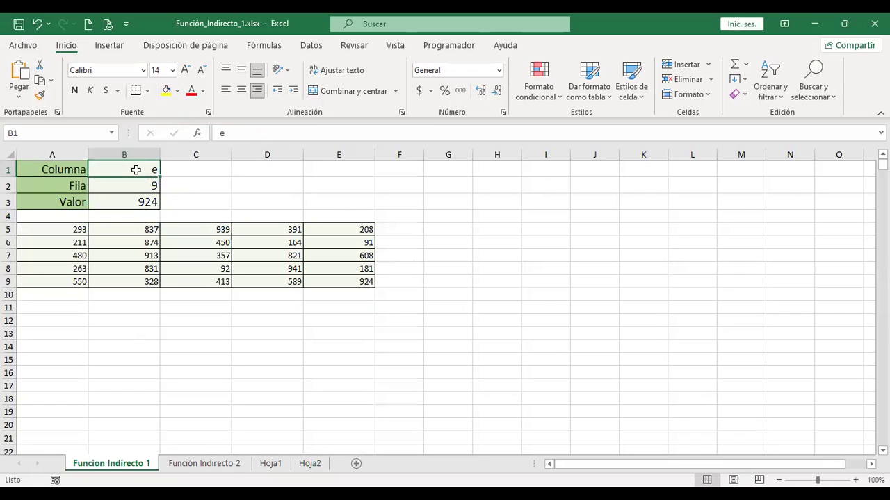
left_click(131, 186)
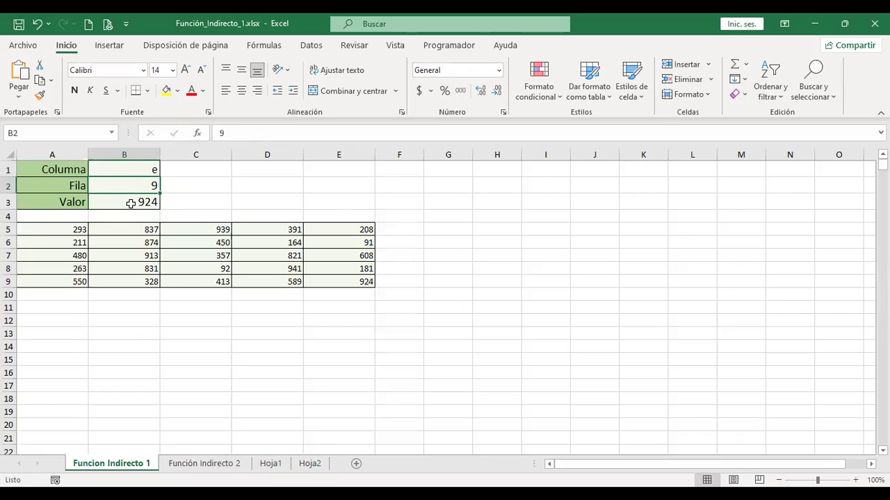
left_click(131, 203)
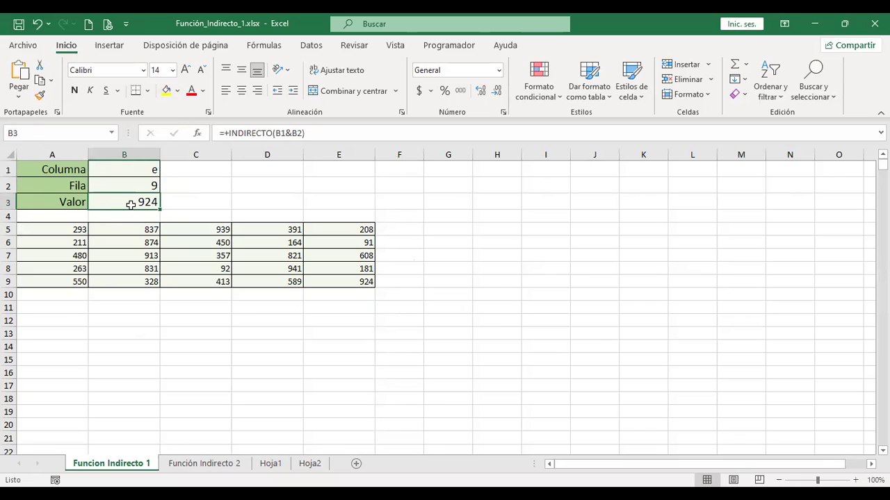
double_click(131, 203)
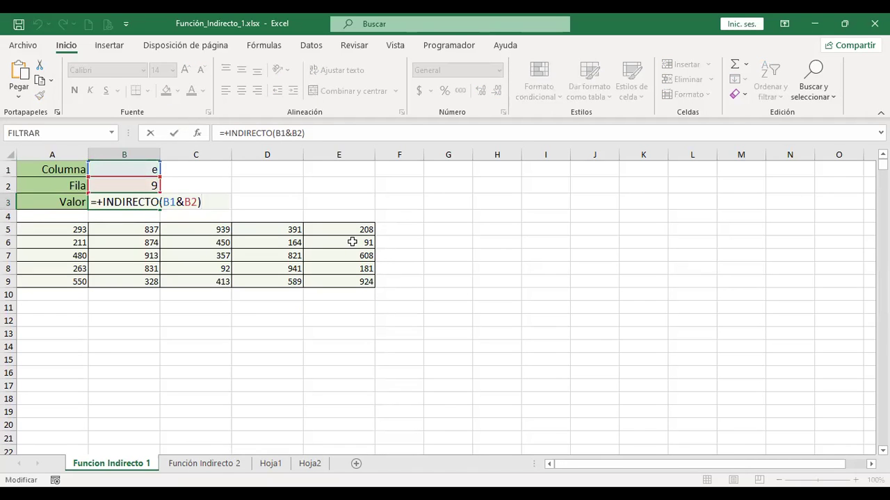
key("Return")
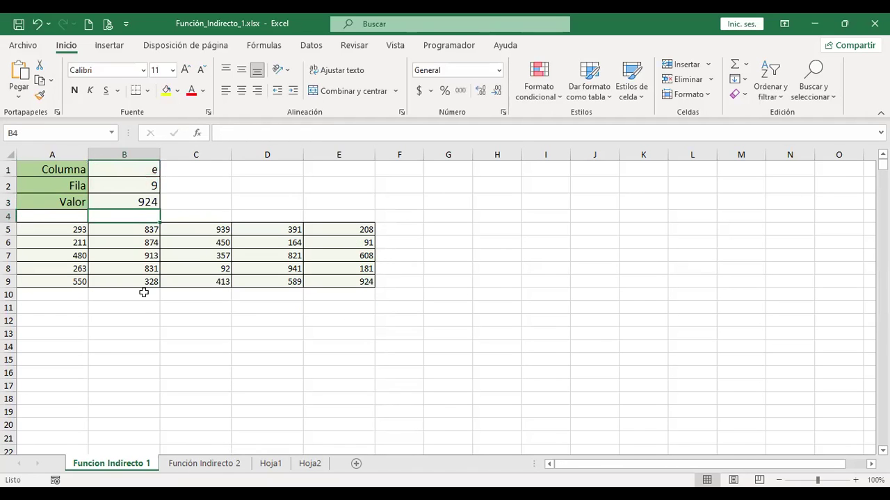
left_click(136, 200)
double_click(138, 200)
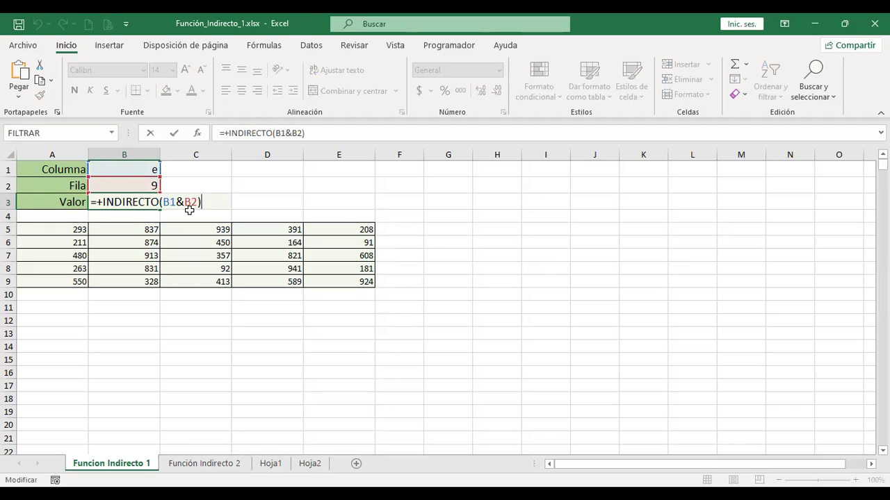
key("Escape")
Switch to the sheet Función Indirecto 2 and inspect the formulas in I9 (cell to find) and I11 (found value)
left_click(191, 466)
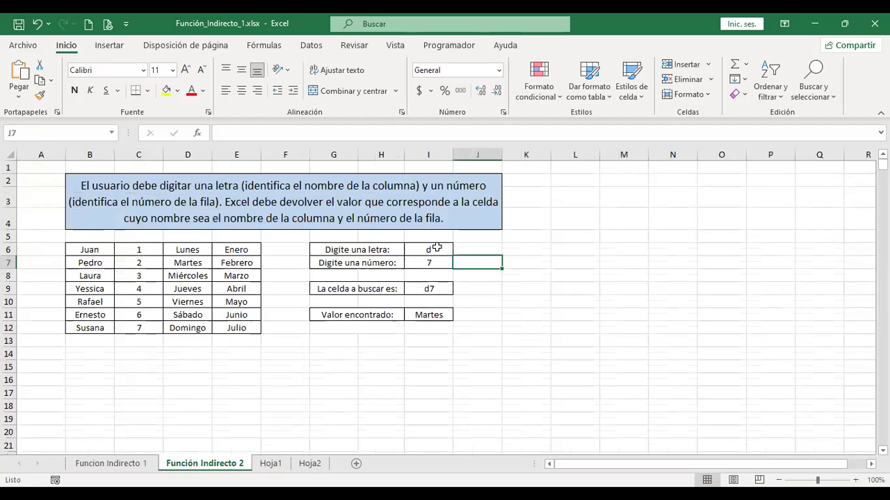
left_click(429, 290)
key("F2")
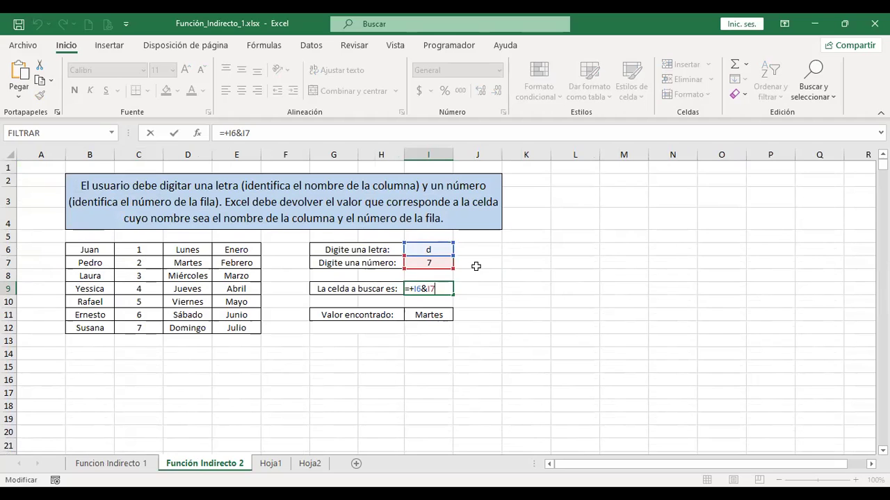
key("Return")
left_click(430, 315)
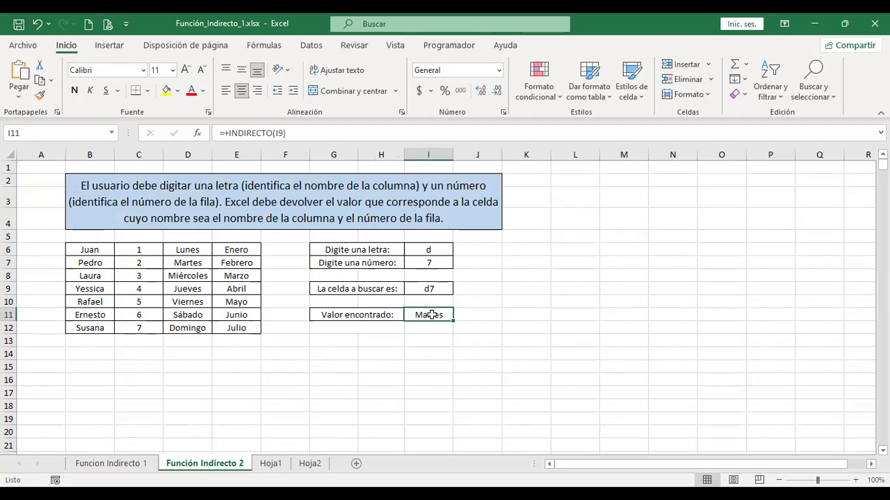
key("F2")
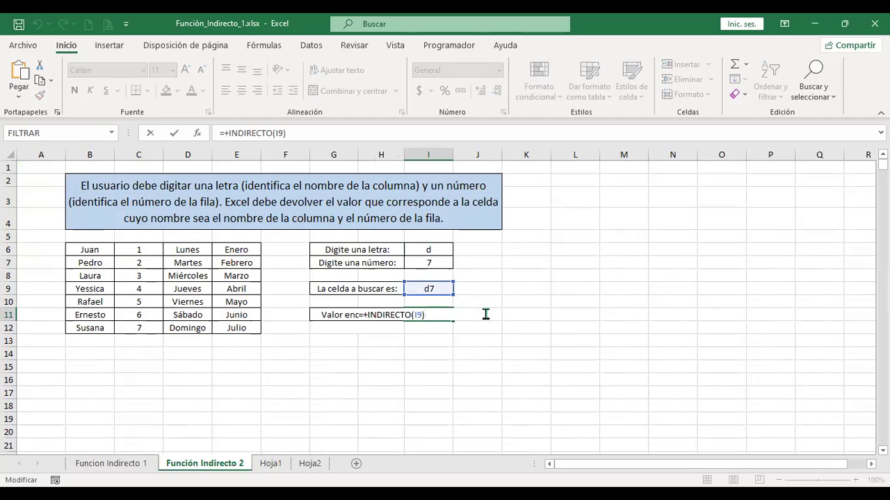
key("Return")
Review the INDIRECTO examples on Hoja1 and Hoja2
left_click(270, 463)
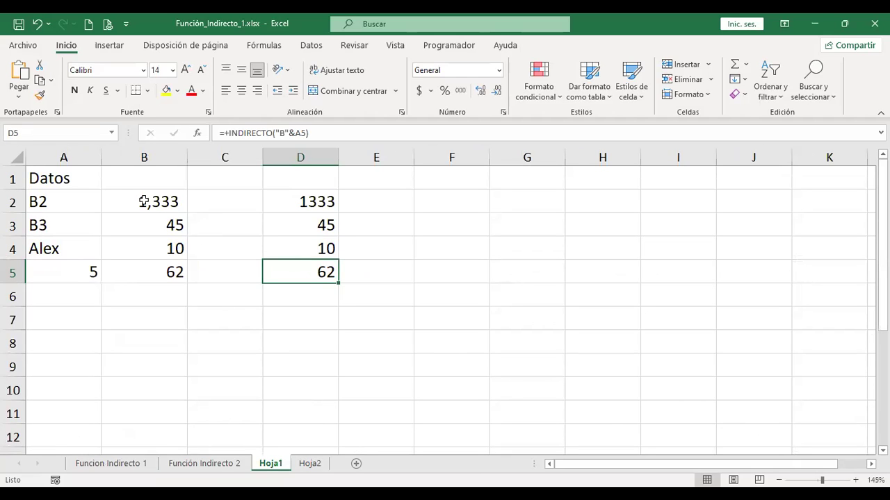
left_click(383, 204)
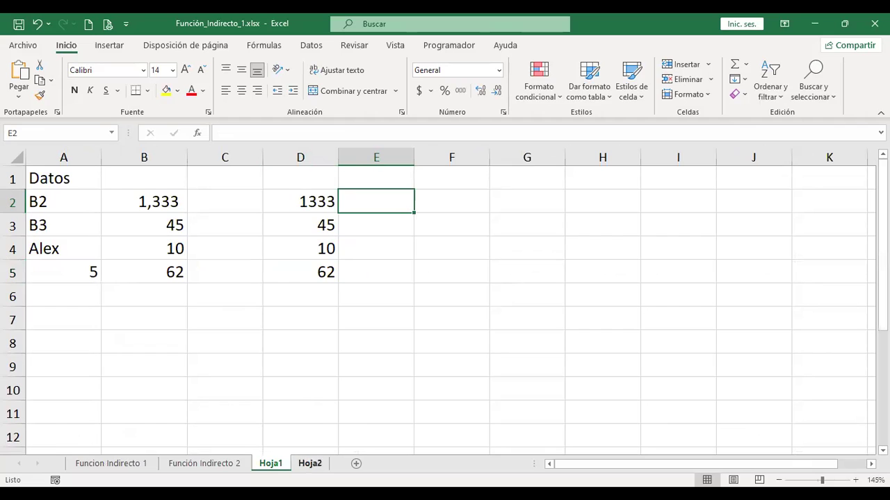
left_click(310, 464)
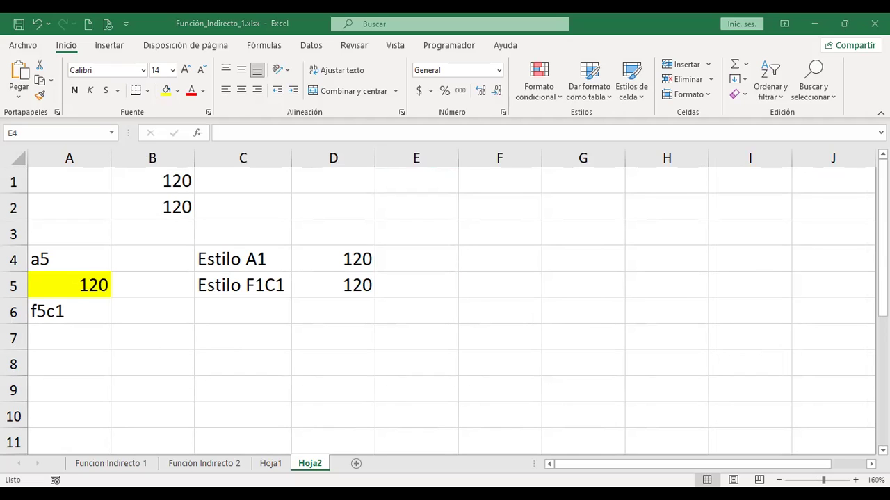
key("alt+Tab")
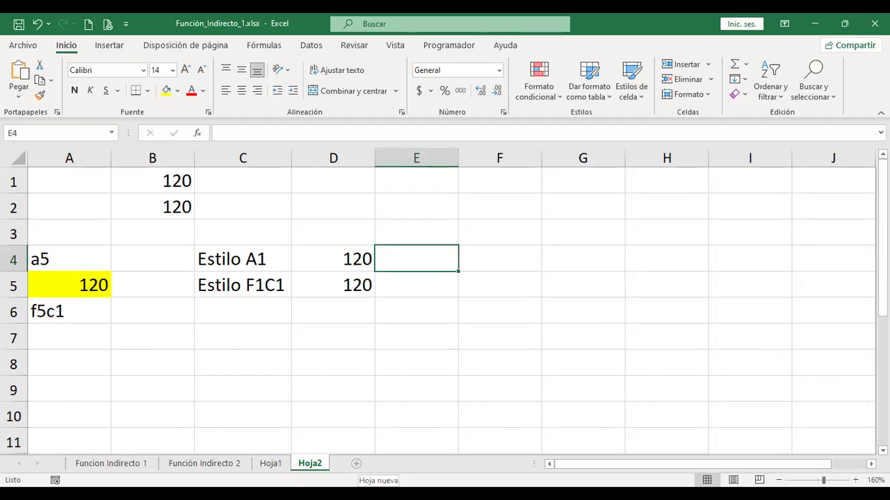
Select the number range A5:E9 on the sheet Funcion Indirecto 1 and add a new sheet after Hoja2
left_click(206, 466)
left_click(118, 464)
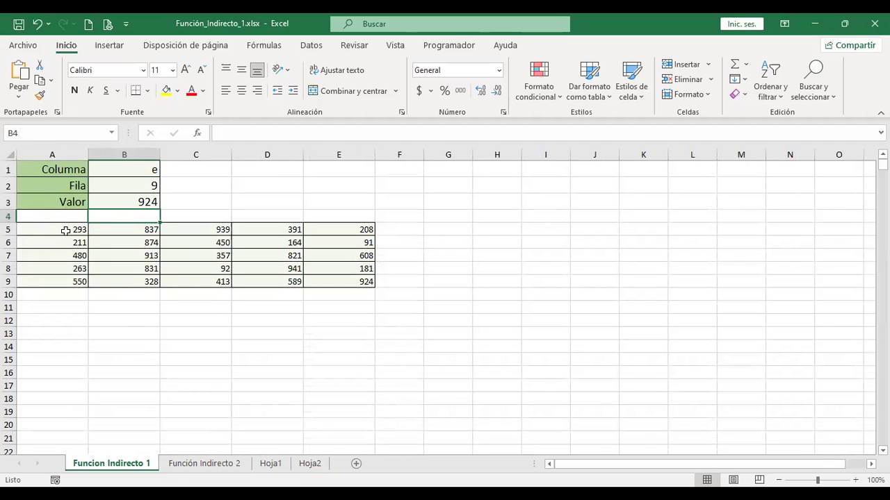
left_click(403, 283)
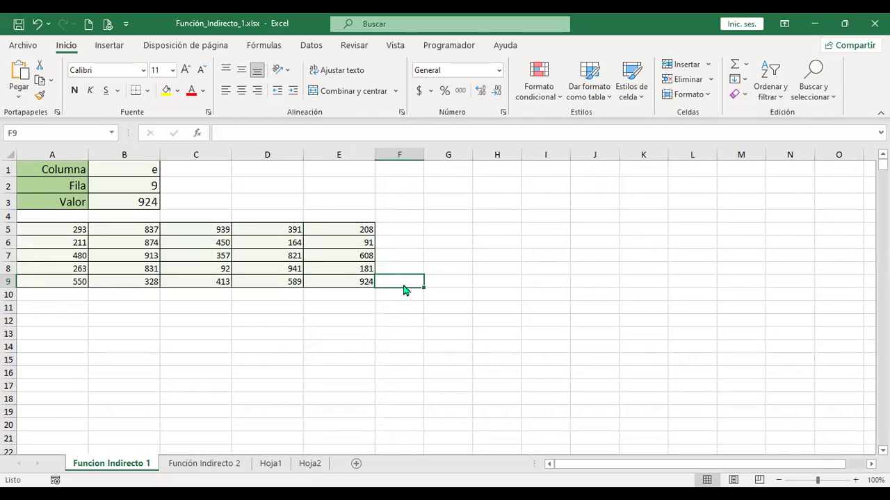
left_click_drag(65, 232, 337, 281)
key("ctrl+c")
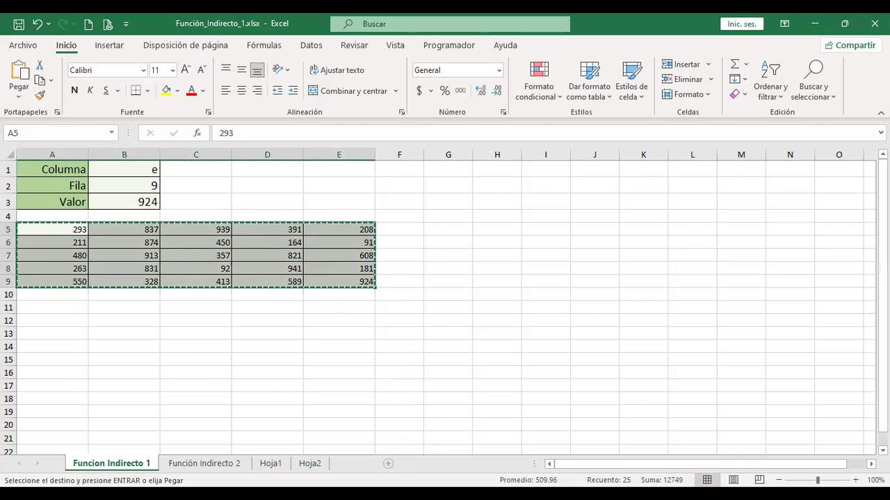
left_click(356, 464)
left_click_drag(182, 468, 385, 472)
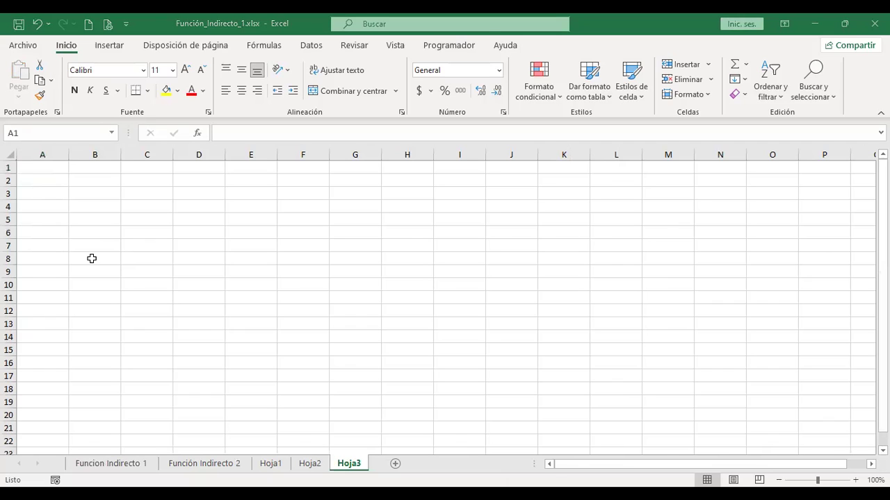
left_click(238, 308)
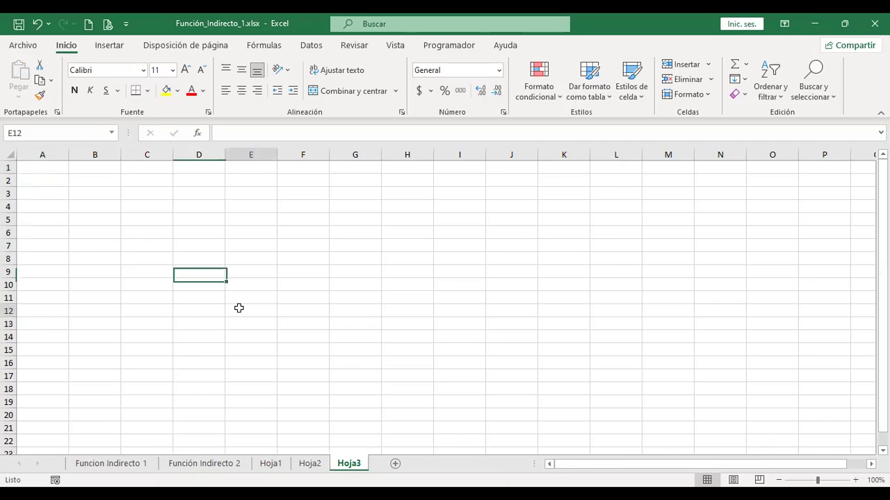
Copy the number range A5:E9 from Funcion Indirecto 1 to cell A1 of Hoja3
left_click(115, 466)
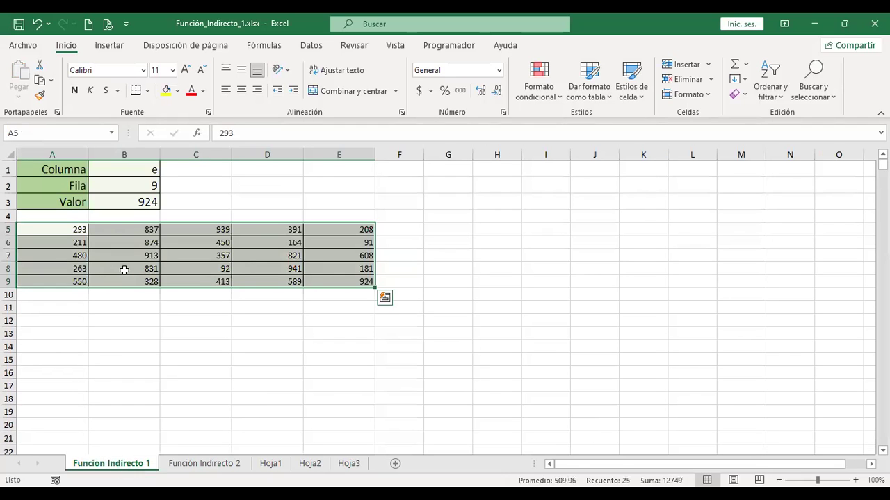
key("ctrl+c")
left_click(349, 464)
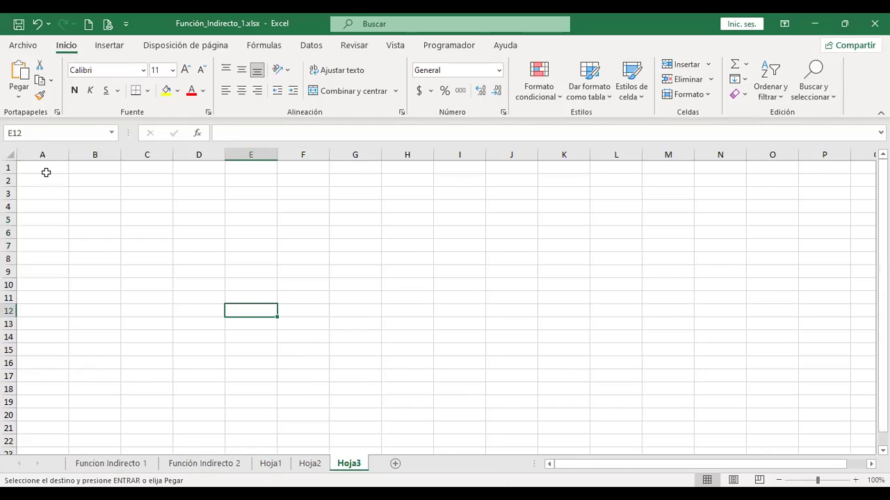
left_click(46, 172)
key("ctrl+v")
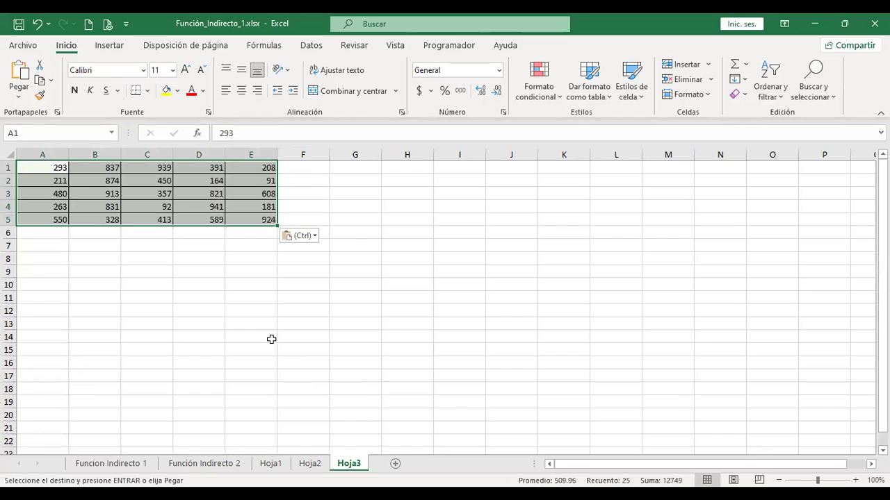
left_click(252, 260)
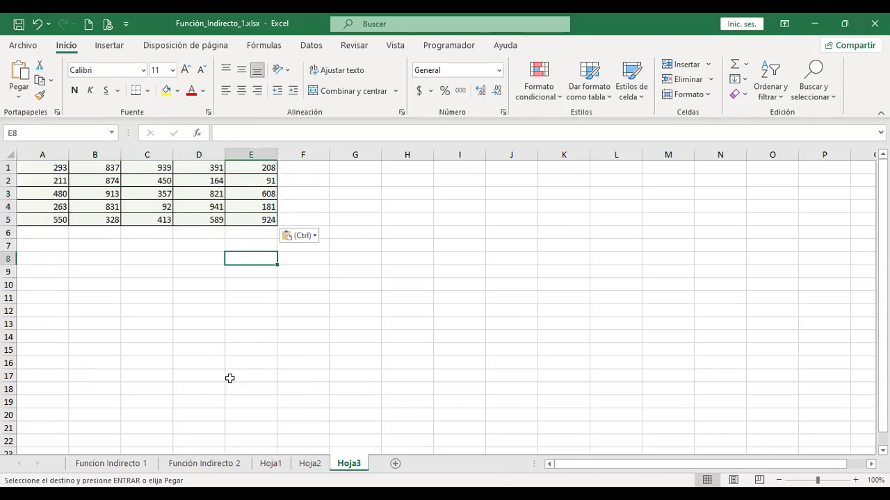
Add another new sheet after Hoja3 and paste the same number table at A1
left_click(395, 464)
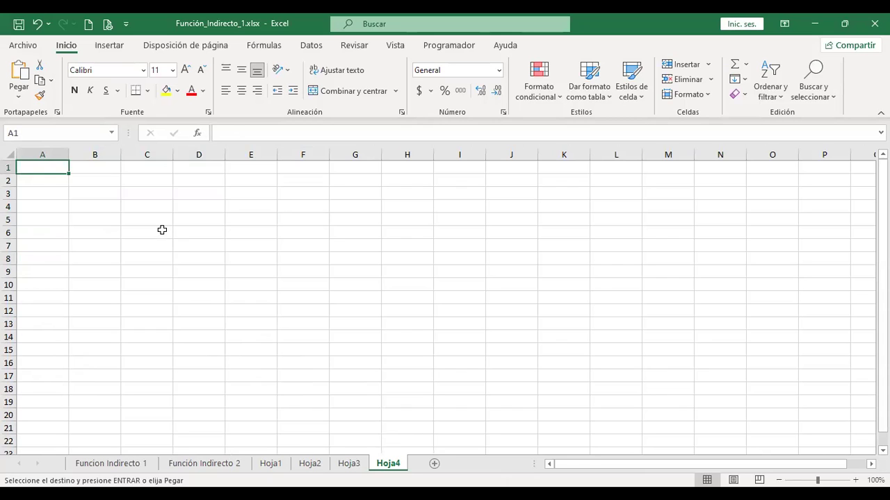
key("ctrl+v")
Compare the copied number tables on Hoja3 and Hoja4 by alternating between the two sheets
key("ctrl+Page_Up")
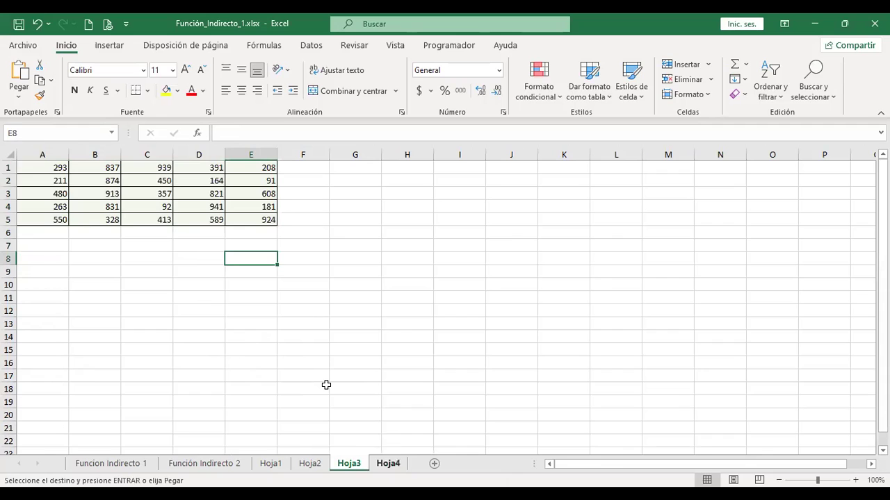
key("ctrl+Page_Down")
key("ctrl+shift+Page_Up")
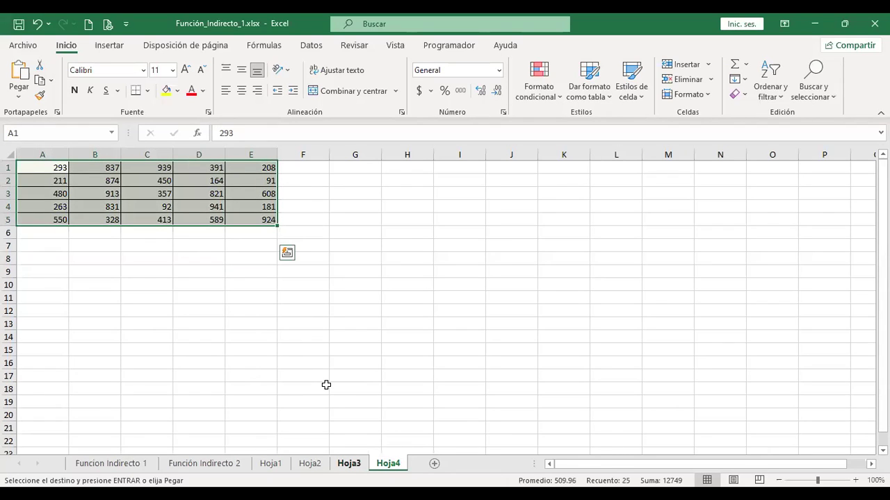
key("ctrl+Page_Up")
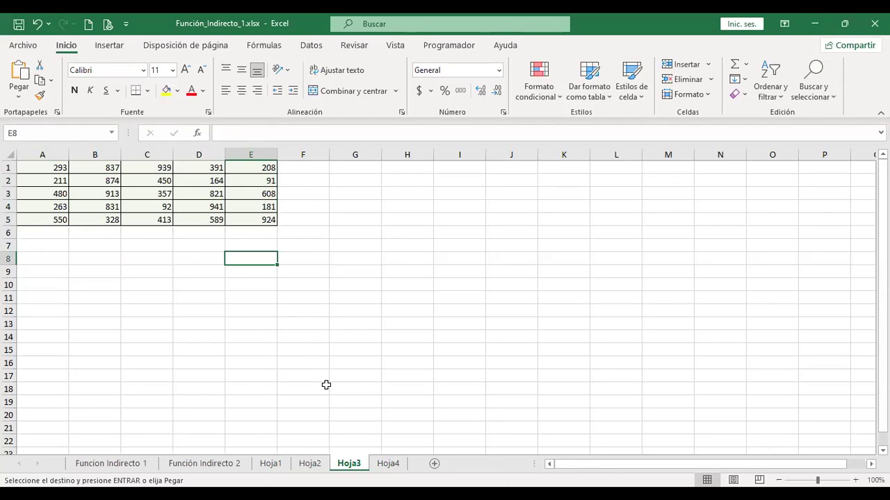
left_click(388, 471)
key("ctrl+Page_Up")
left_click(387, 471)
key("ctrl+Page_Up")
key("ctrl+Page_Down")
key("ctrl+Page_Up")
key("ctrl+Page_Down")
key("ctrl+Page_Up")
key("ctrl+Page_Down")
key("ctrl+Page_Up")
key("ctrl+Page_Down")
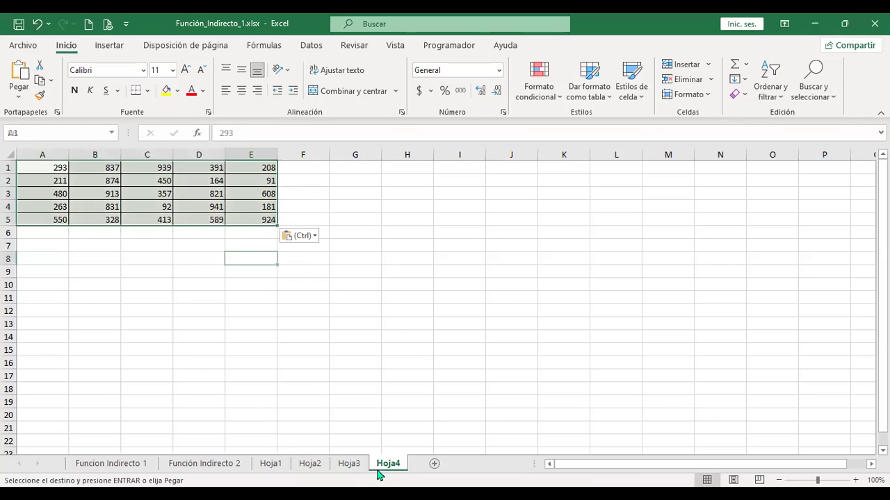
key("ctrl+Page_Up")
key("ctrl+Page_Down")
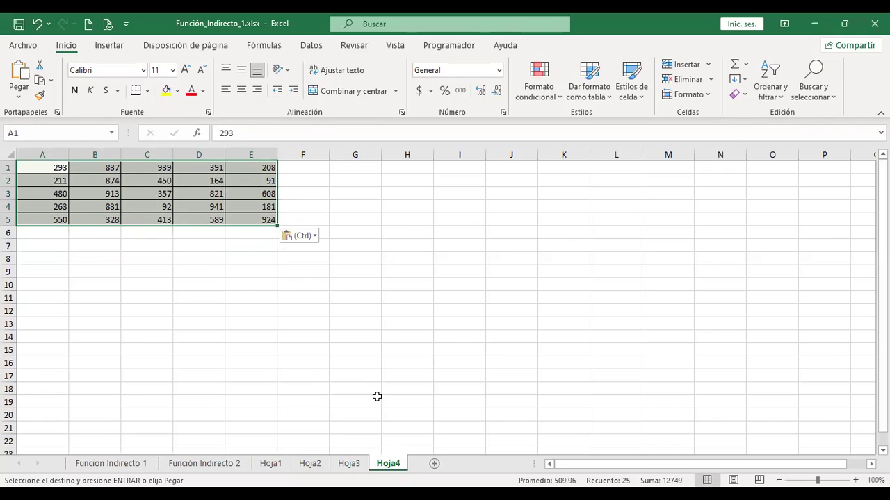
Add a new sheet after Hoja4 and look back over the tables on Hoja3 and Hoja4
left_click(433, 472)
key("ctrl+Page_Up")
key("ctrl+Page_Up")
key("ctrl+Page_Down")
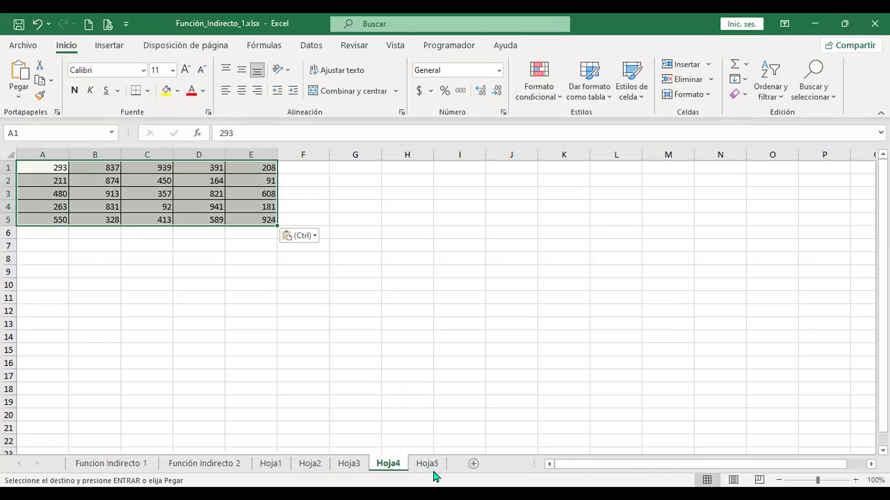
key("ctrl+Page_Up")
key("ctrl+Page_Down")
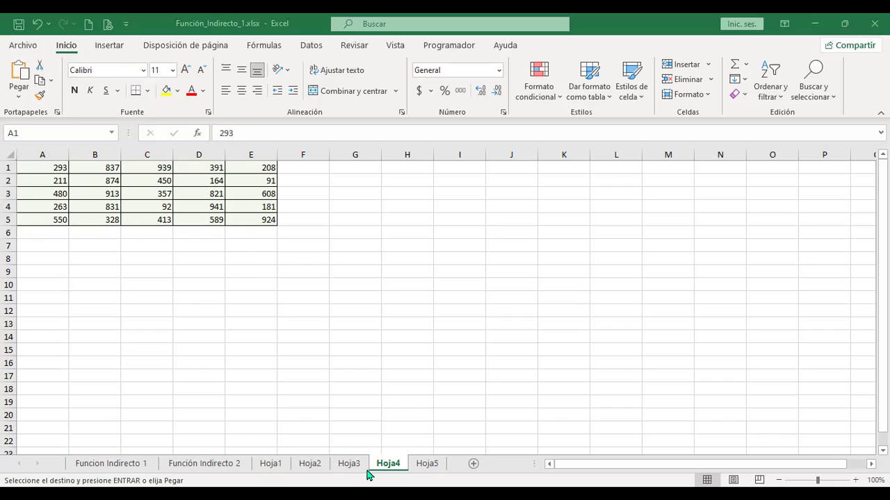
Paste into Hoja5 the headings Hoja, Columna, Fila, Valor and rows Hoja3 A 4, B 3, D 5, Hoja4 C 8, B 1, E 10
left_click(427, 463)
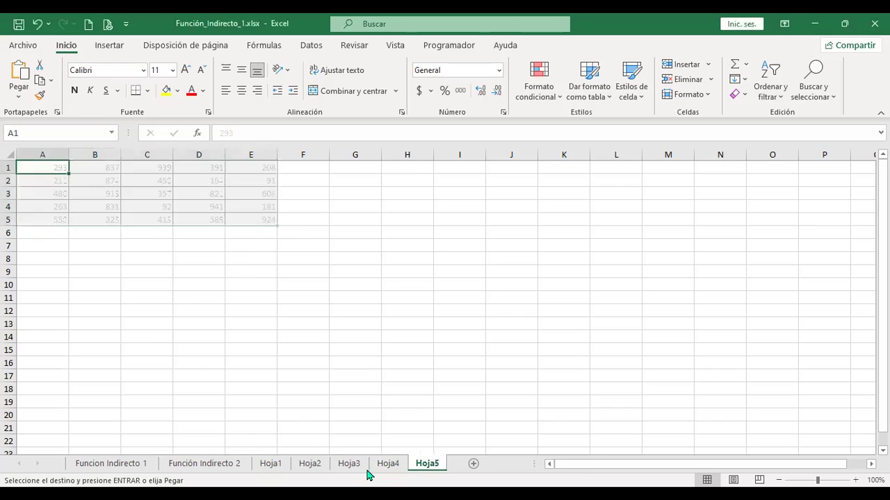
type("Hoja\tColumna\tFila\tValor Hoja3\tA\t4\t Hoja3\tB\t3\t Hoja3\tD\t5\t Hoja4\tC\t8\t Hoja4\tB\t1\t Hoja4\tE\t10")
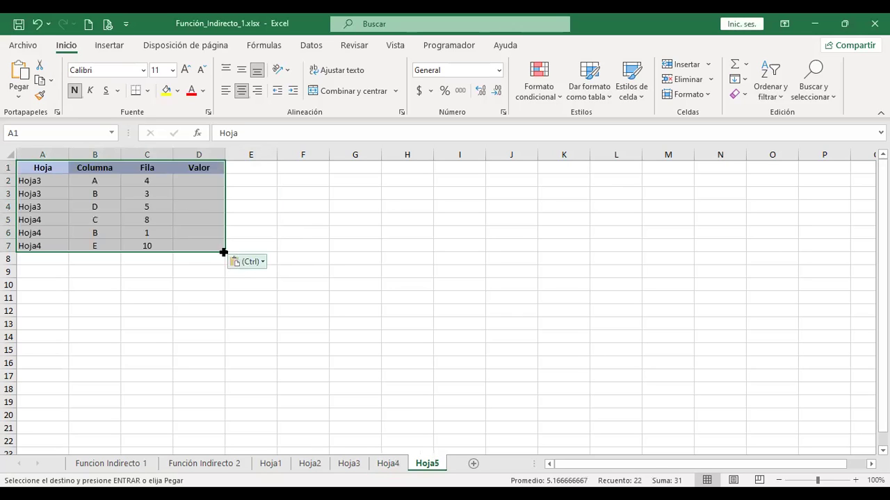
left_click(193, 183)
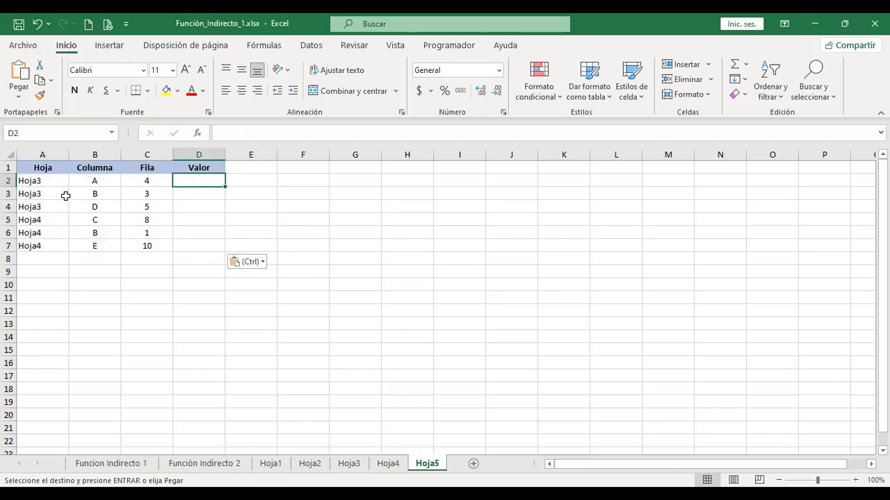
left_click(40, 179)
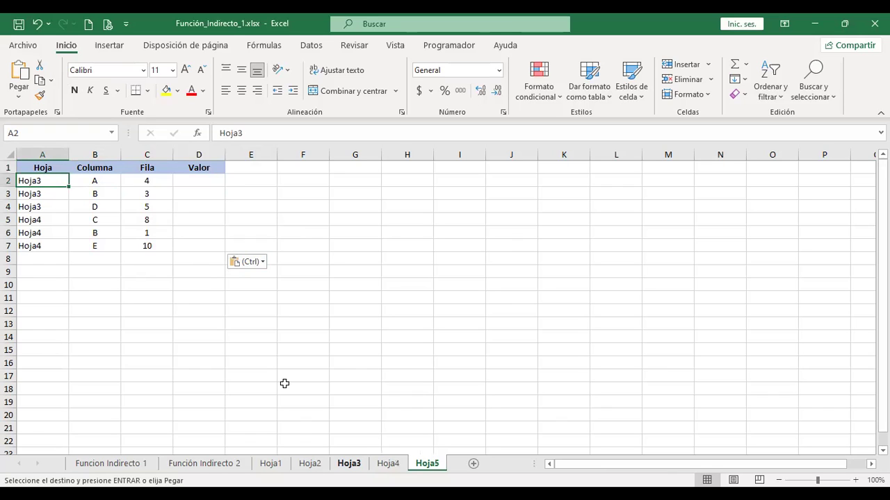
Compare the sheet, column and row entries in the Hoja5 lookup table with the number tables on Hoja3 and Hoja4
key("ctrl+Page_Up")
key("ctrl+Page_Up")
key("ctrl+Page_Down")
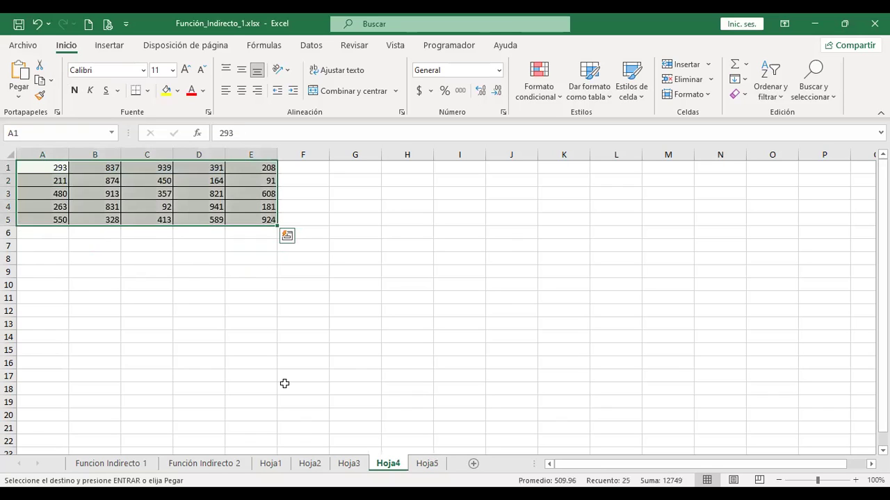
key("ctrl+Page_Up")
key("ctrl+Page_Down")
key("ctrl+Page_Down")
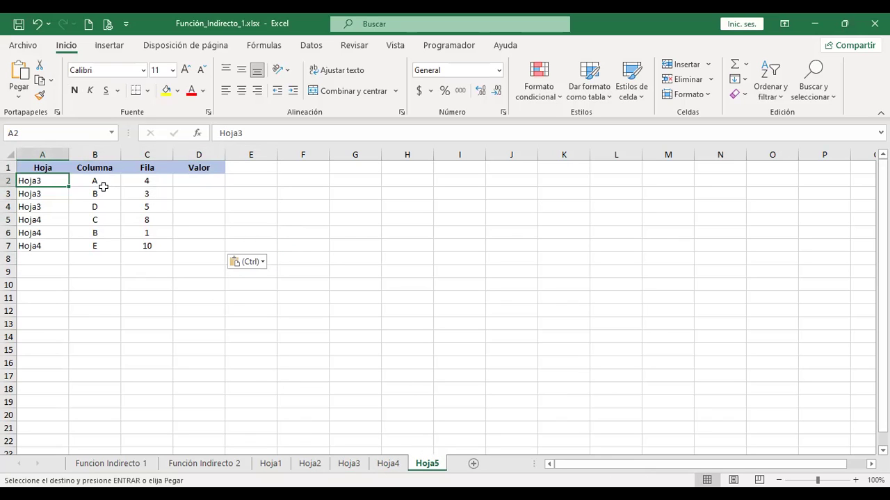
left_click(103, 183)
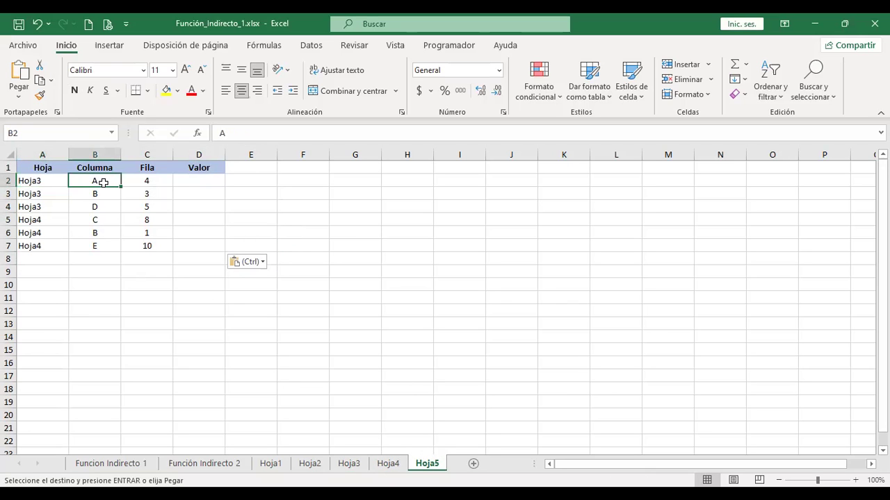
left_click(348, 464)
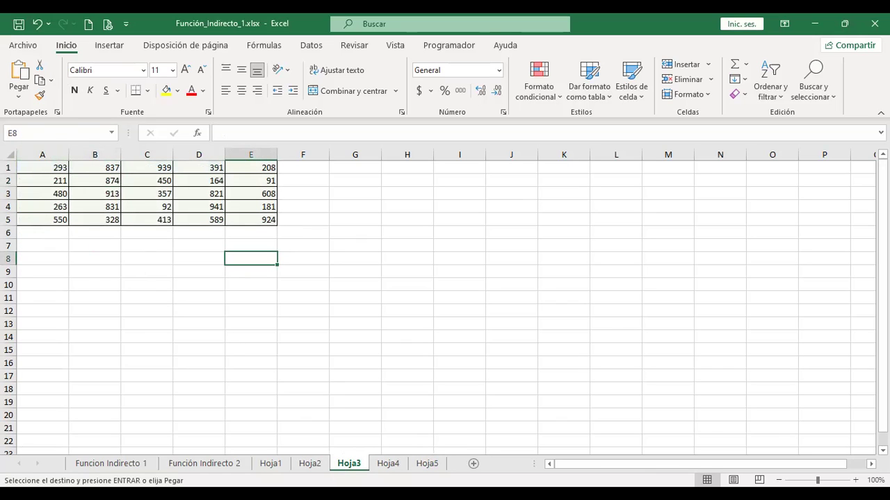
left_click(425, 465)
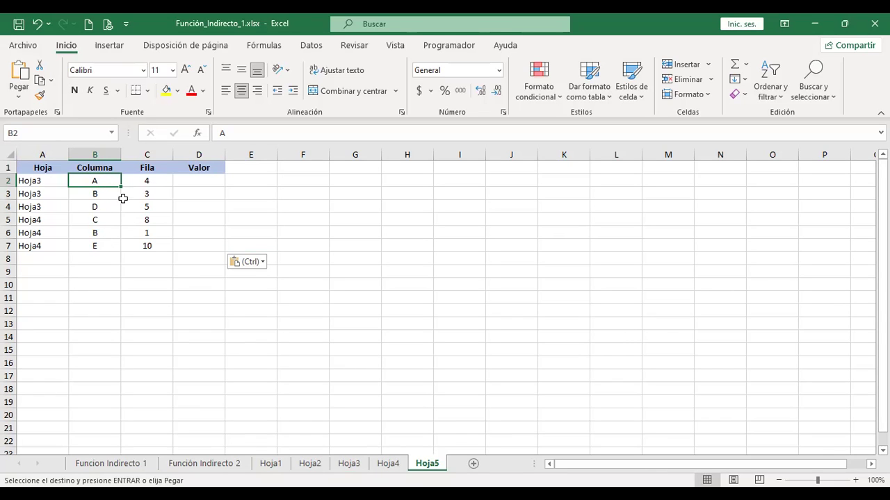
left_click(170, 180)
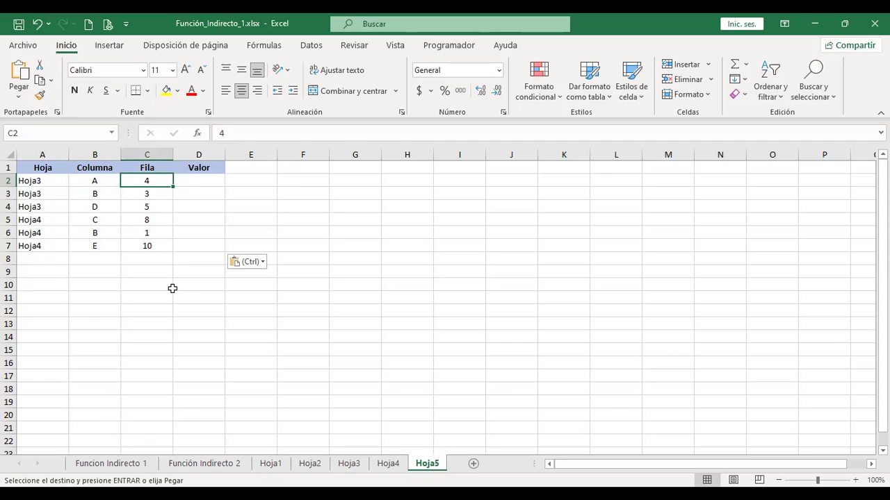
key("ctrl+Page_Up")
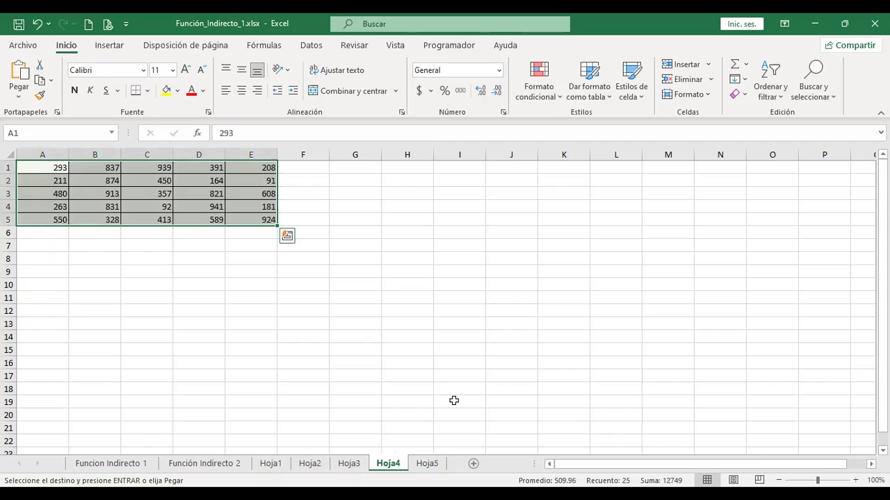
key("ctrl+Page_Down")
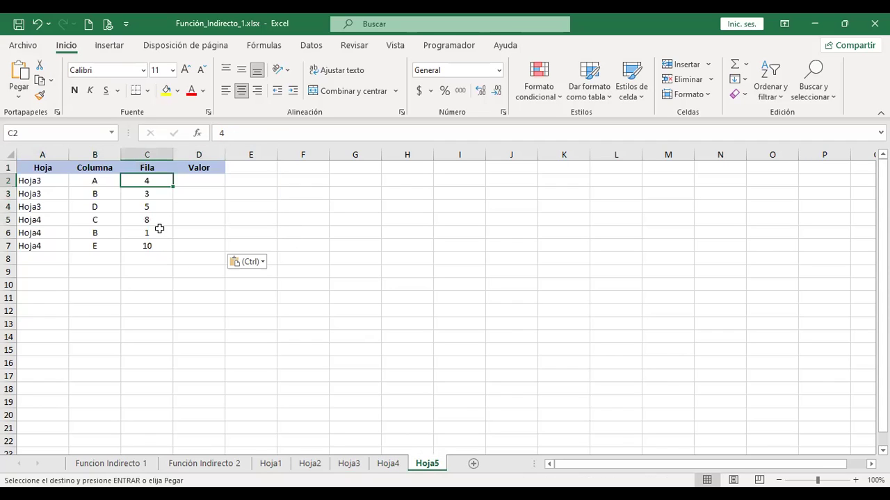
left_click(149, 246)
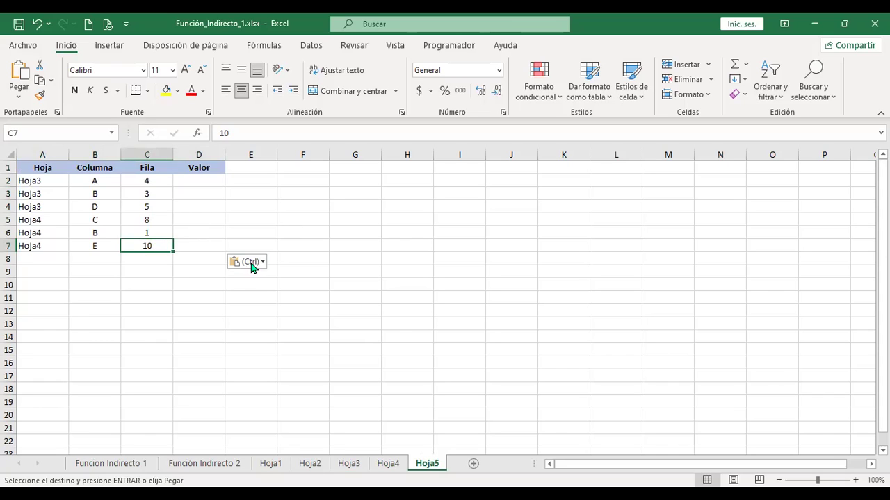
Enter a direct reference to cell A4 of Hoja3 in D2 of Hoja5, as the value for the first lookup row
left_click(206, 179)
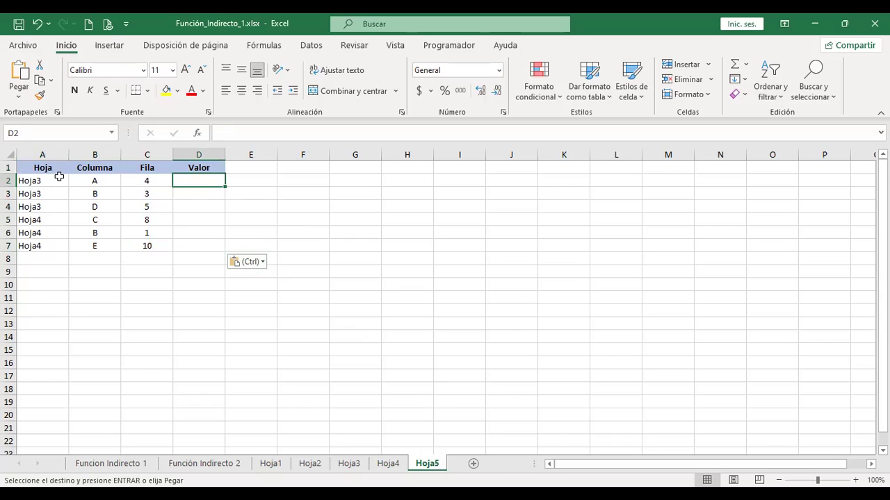
key("ctrl+Page_Up")
key("ctrl+Page_Up")
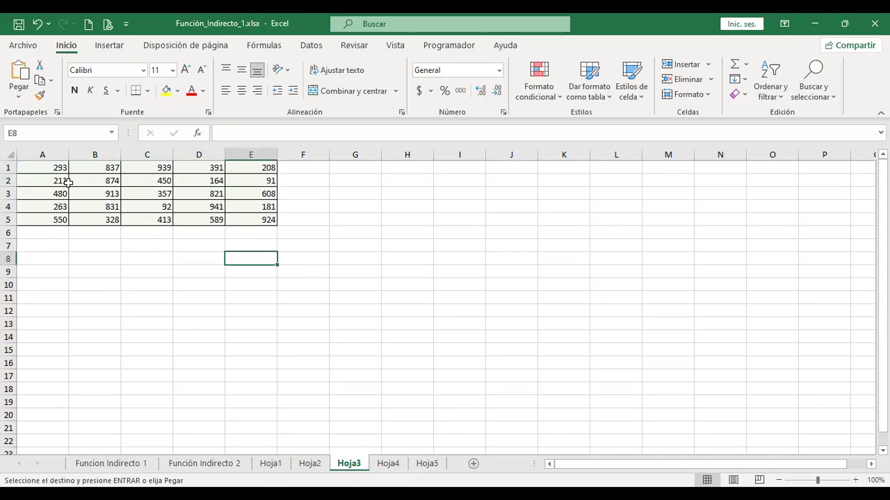
left_click(53, 206)
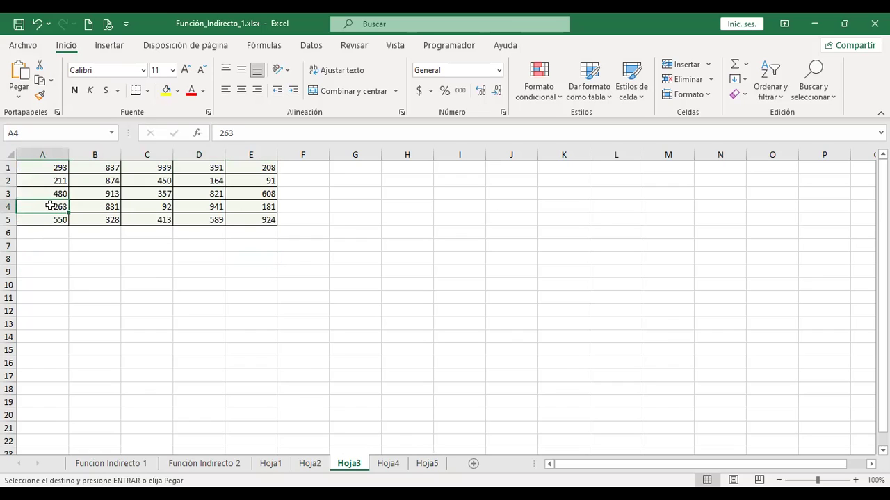
left_click(430, 468)
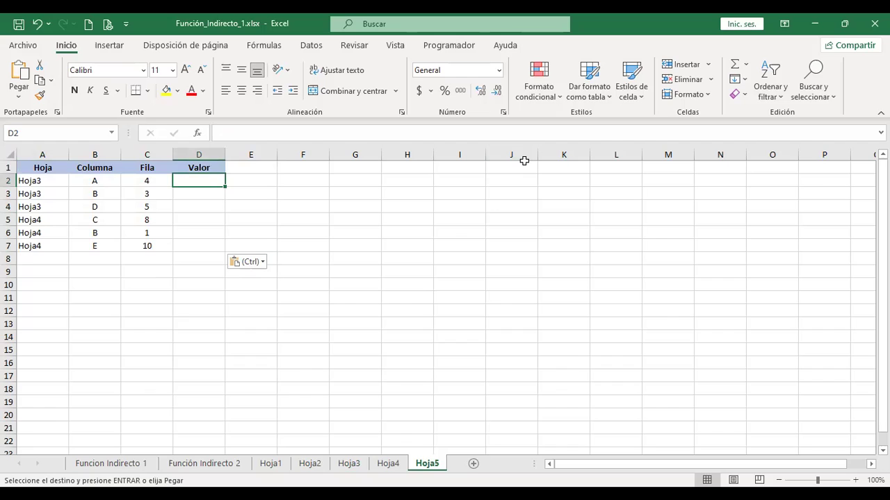
type("+")
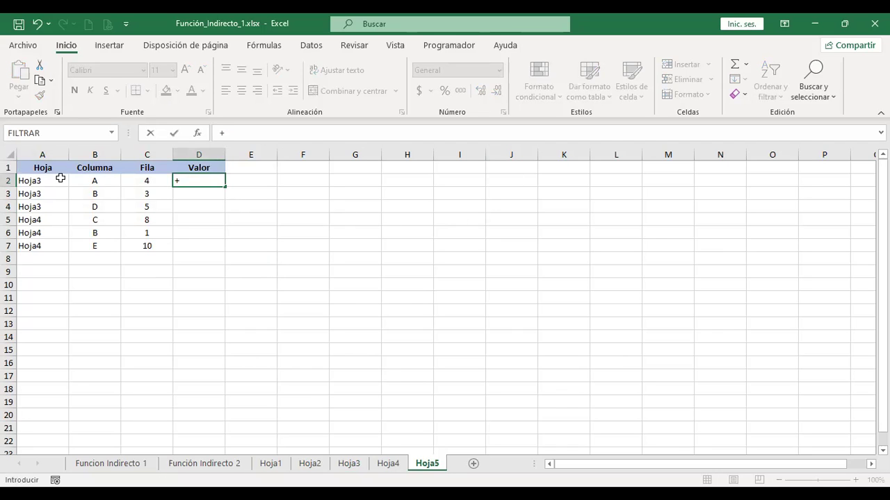
key("ctrl+Page_Up")
key("ctrl+Page_Up")
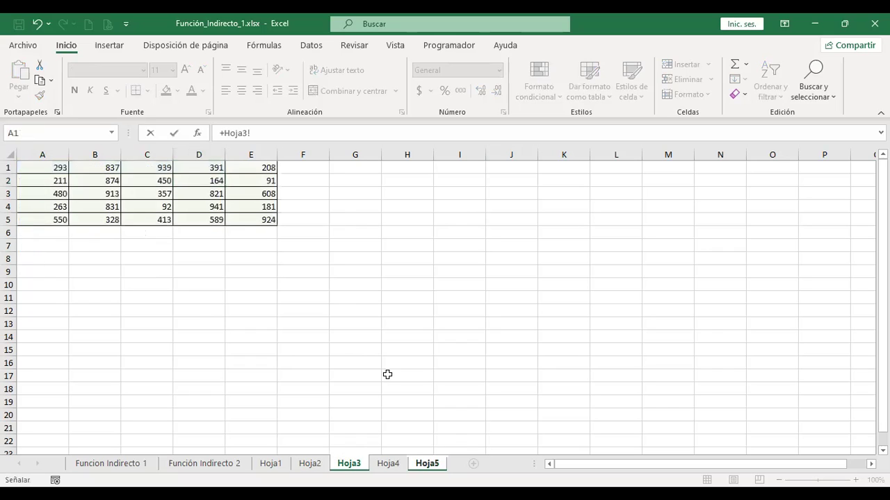
left_click(49, 205)
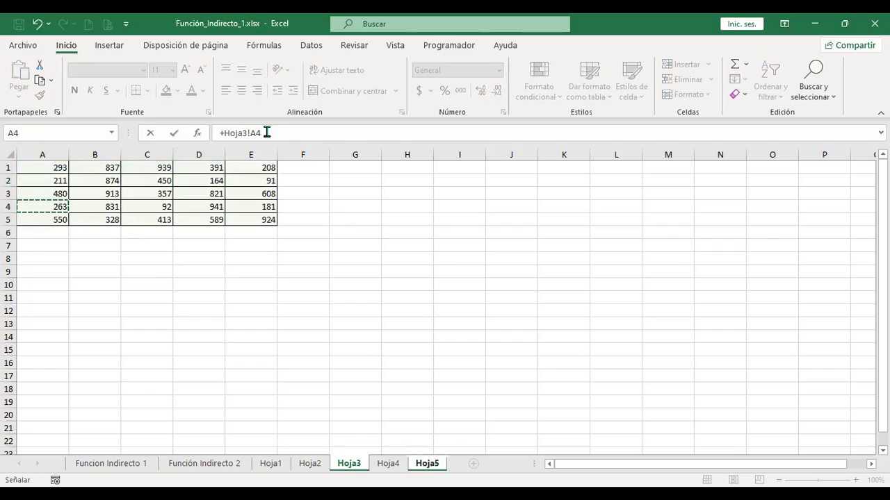
key("Return")
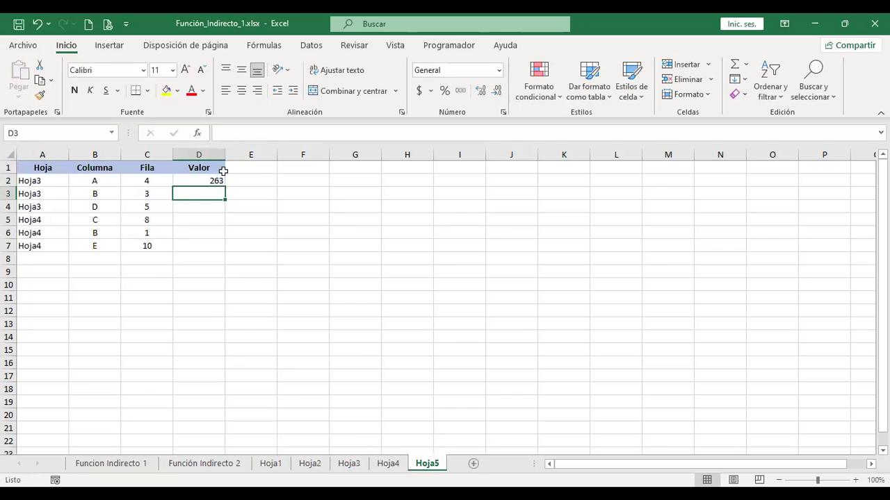
Review the direct-reference formula in D2 and go through the sheet names listed in the Hoja column
left_click(188, 180)
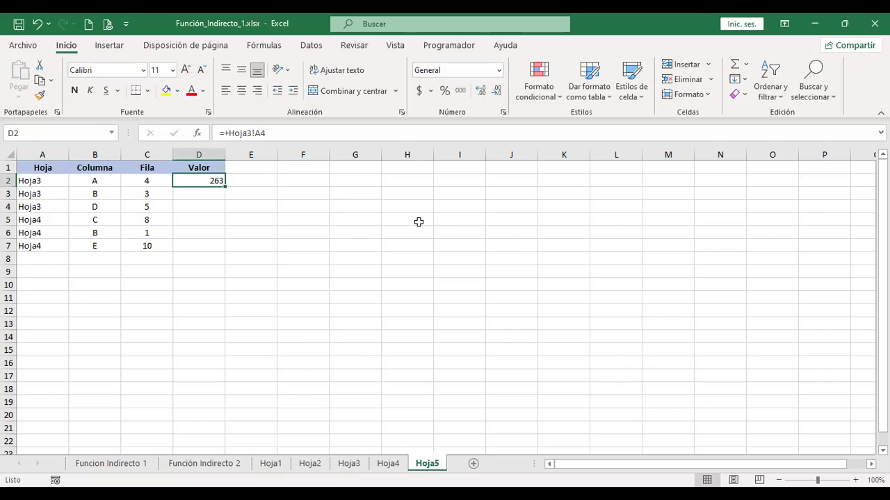
key("F2")
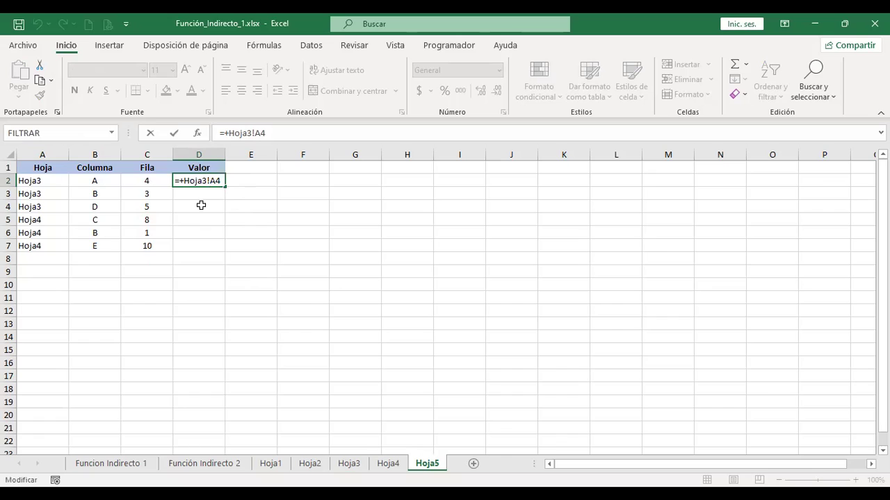
key("End")
key("ctrl+Return")
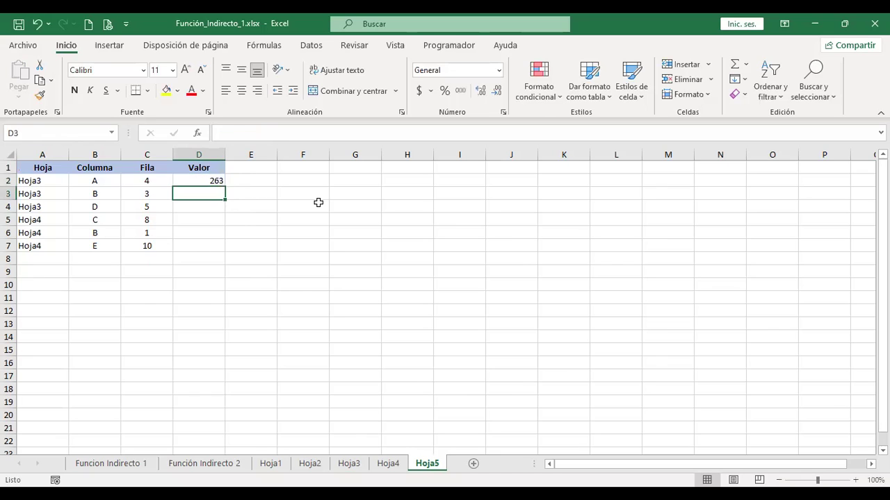
key("Left")
key("Left")
key("Left")
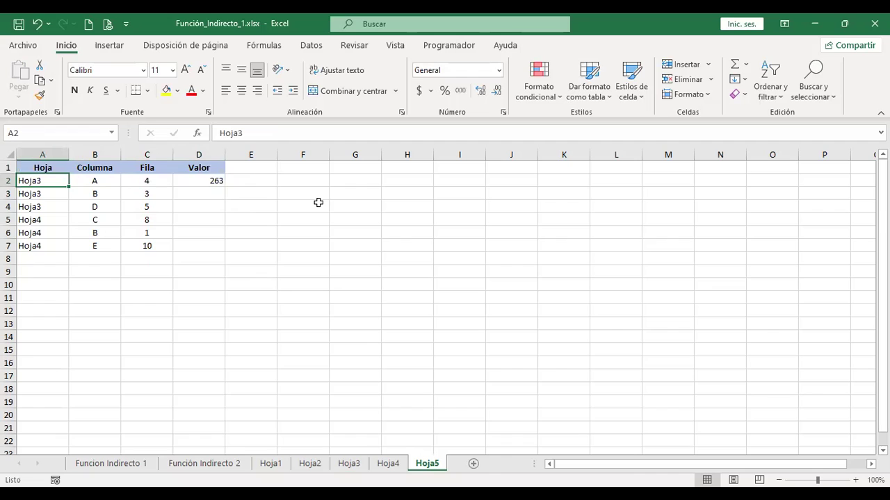
key("Down")
key("Down")
key("Down")
key("Up")
key("Up")
key("Up")
key("Up")
key("Down")
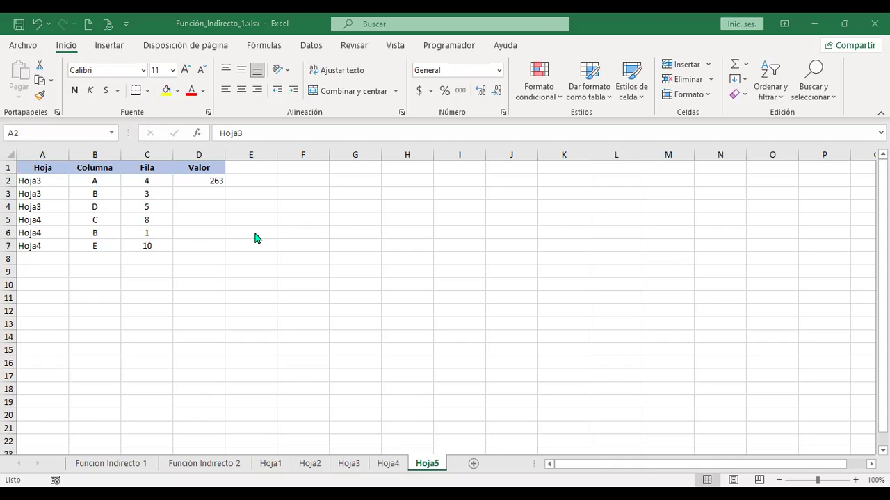
Recheck the direct-reference formula in D2 and delete it from the cell
left_click(205, 184)
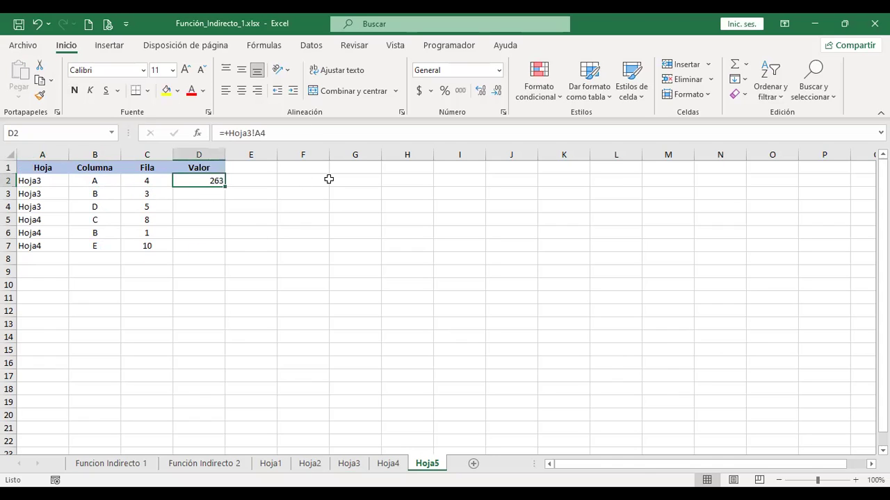
key("F2")
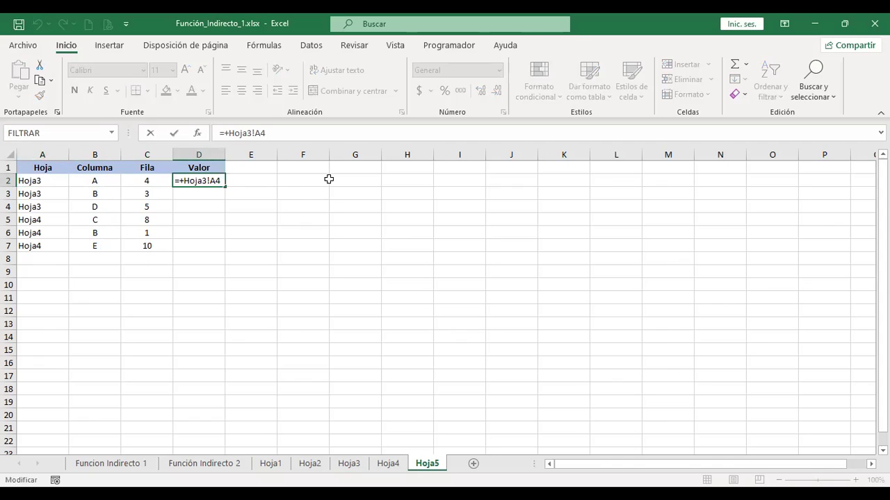
key("Return")
key("Up")
key("Delete")
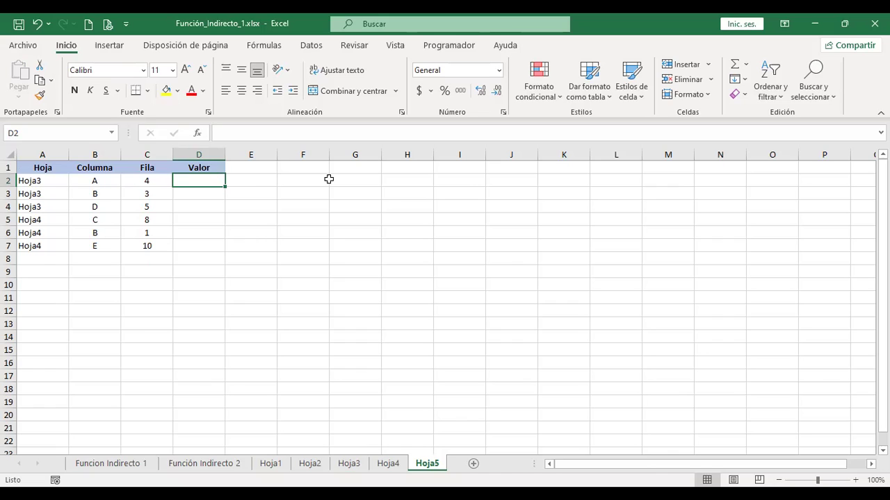
Enter the formula +INDIRECTO(A2&B2&C2) in D2 to join the sheet, column and row of the first lookup row
type("+")
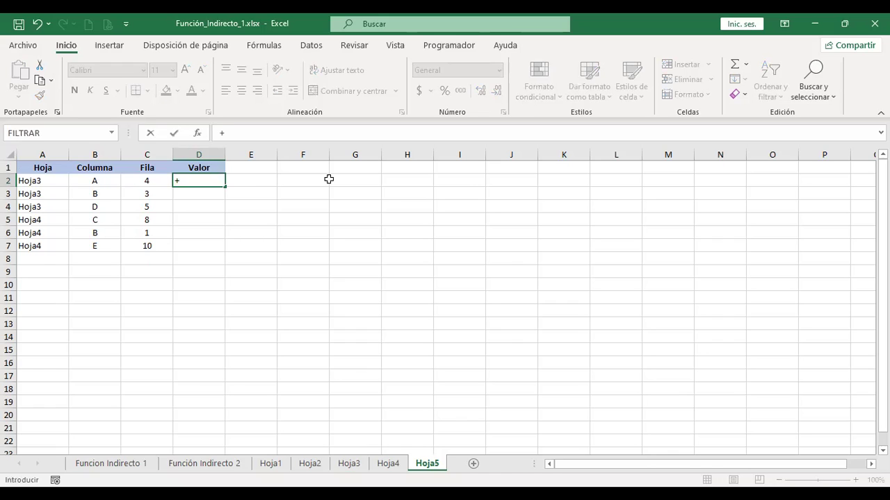
type("indire")
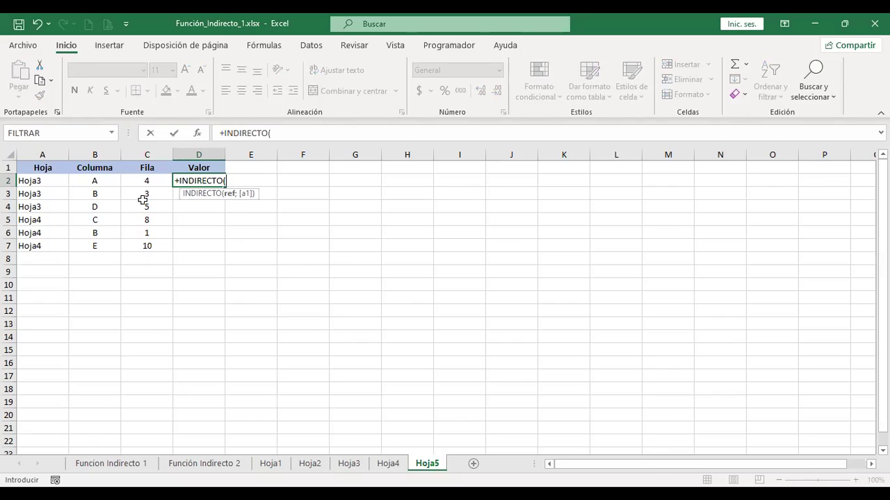
left_click(49, 181)
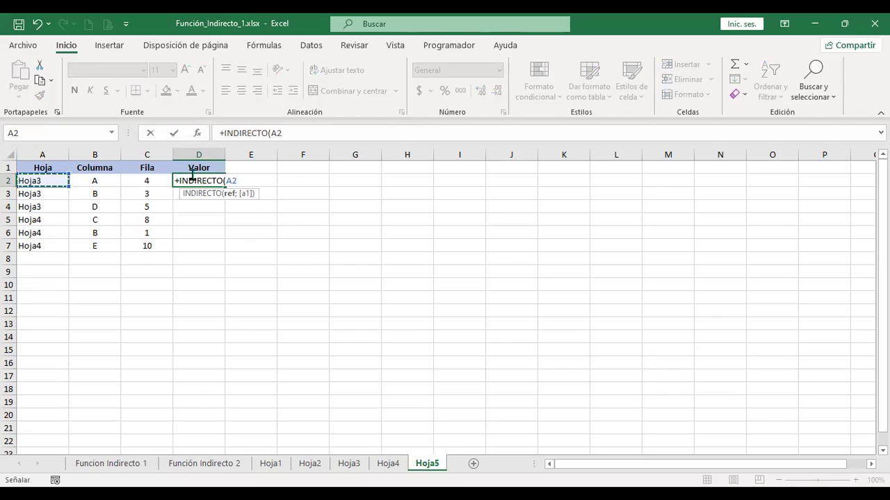
type("&")
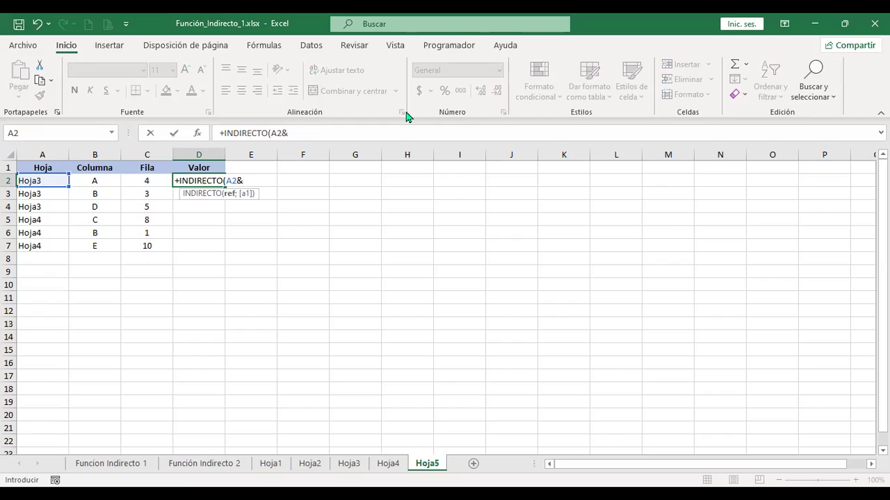
left_click(97, 179)
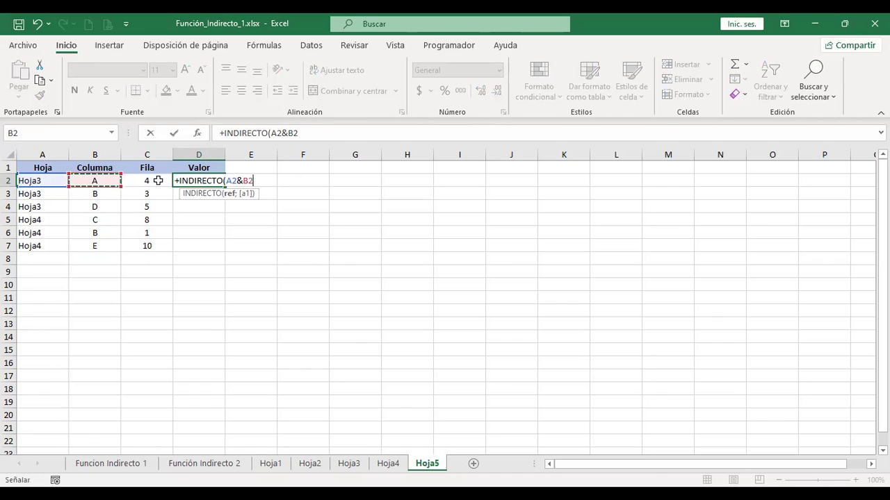
type("&")
left_click(159, 181)
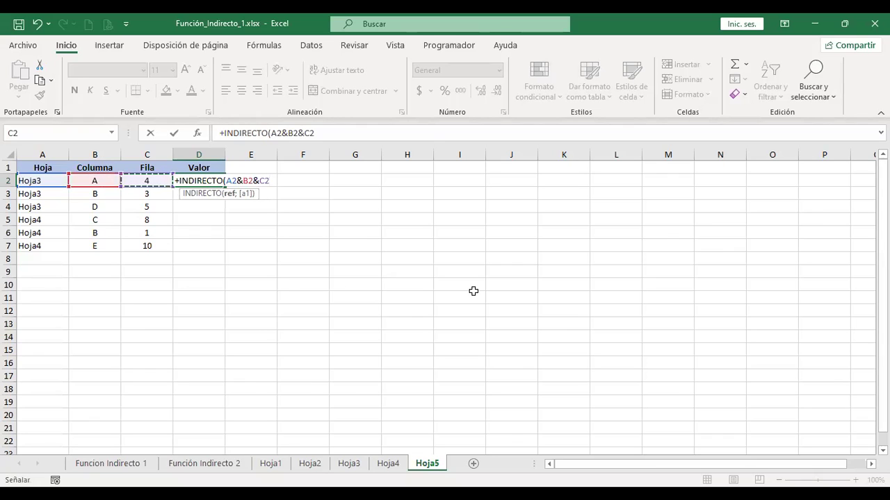
key("Return")
key("Up")
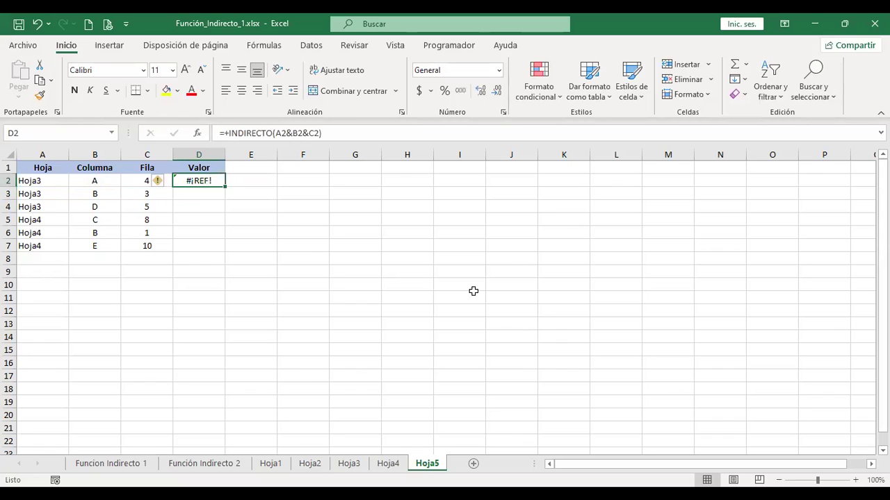
Insert &"!" after A2 in the D2 formula so that it reads =+INDIRECTO(A2&"!"&B2&C2)
key("F2")
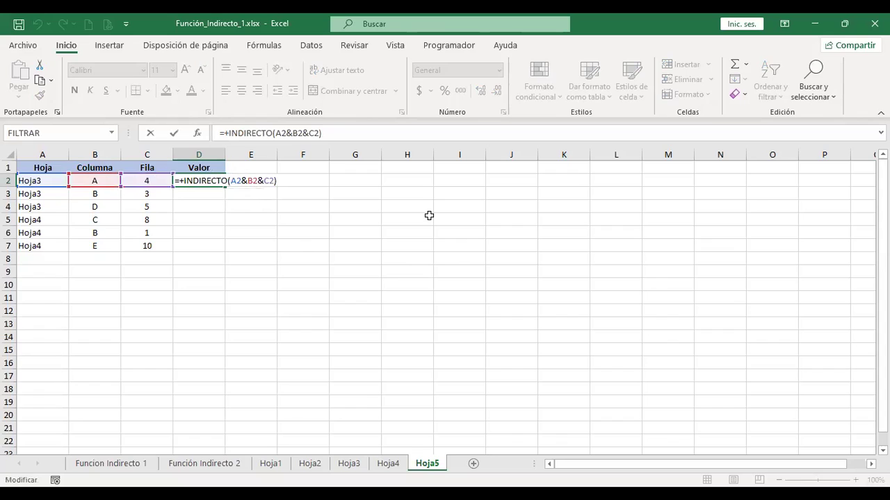
key("Left")
key("Left")
key("Left")
key("Left")
key("Left")
key("Left")
key("Left")
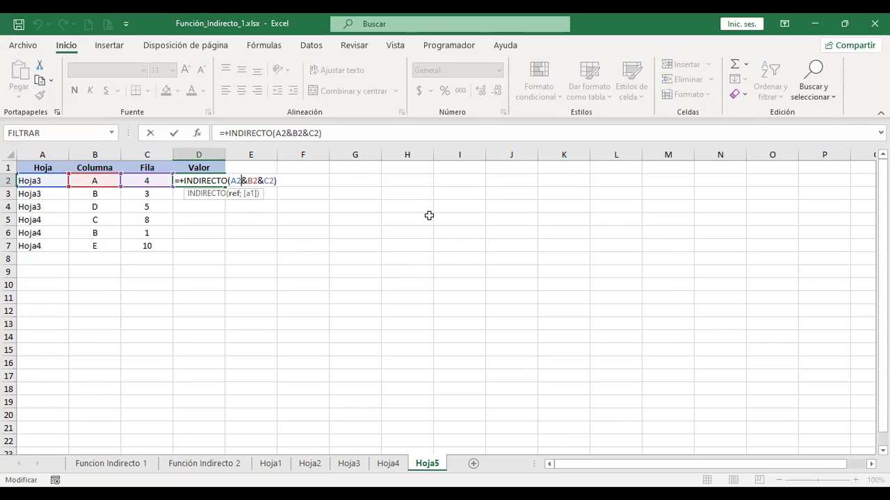
type("&")
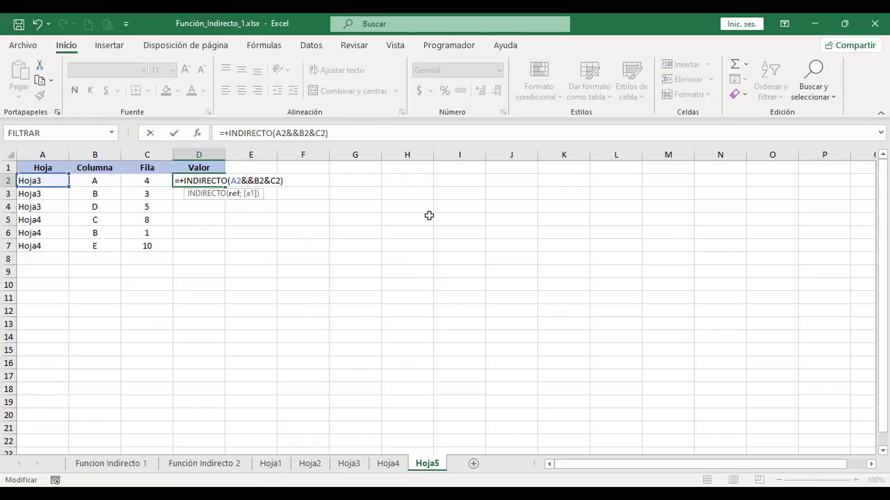
type("\"!\"")
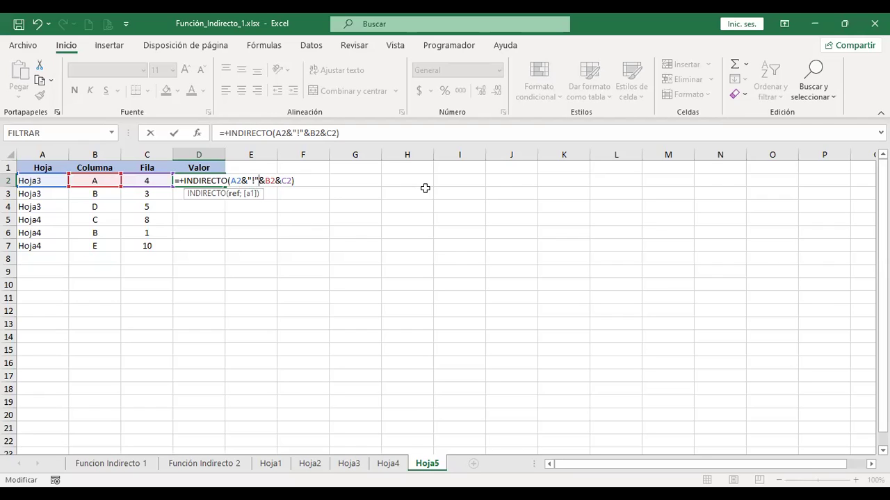
key("Return")
key("Up")
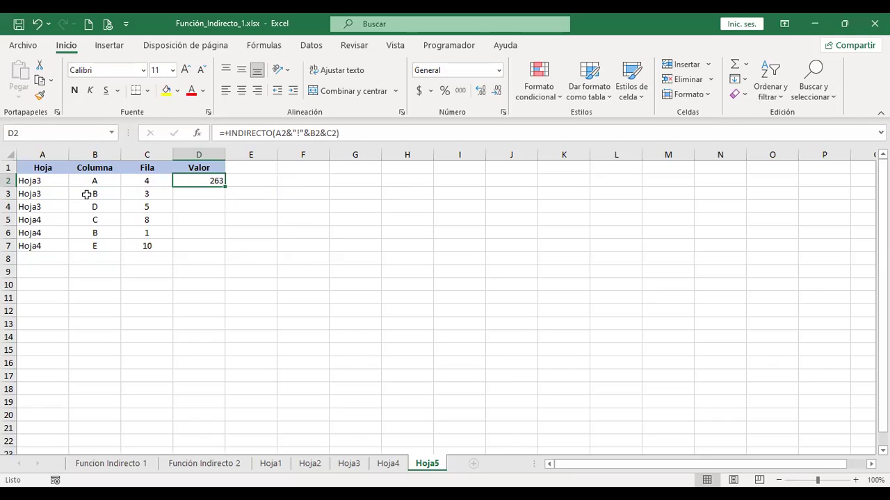
Copy the D2 formula down to D3 and compare its result with cell B3 of Hoja3
left_click_drag(224, 186, 226, 197)
left_click(183, 192)
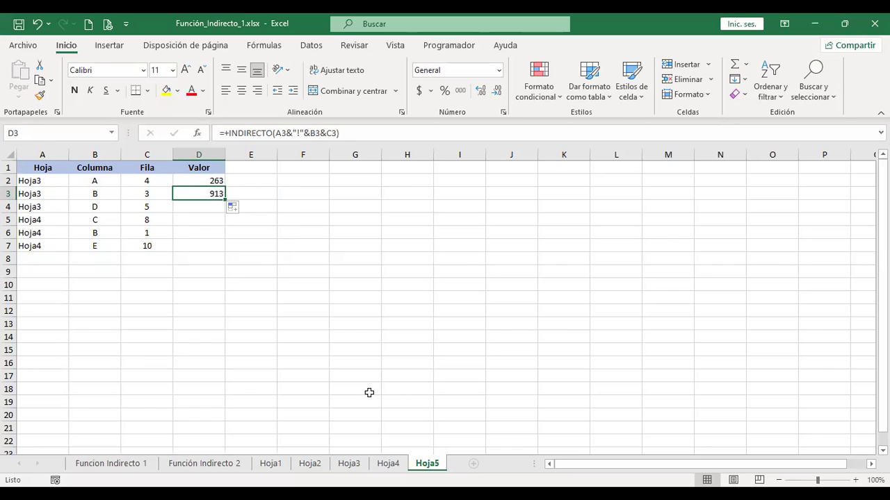
key("ctrl+Page_Up")
key("ctrl+Page_Up")
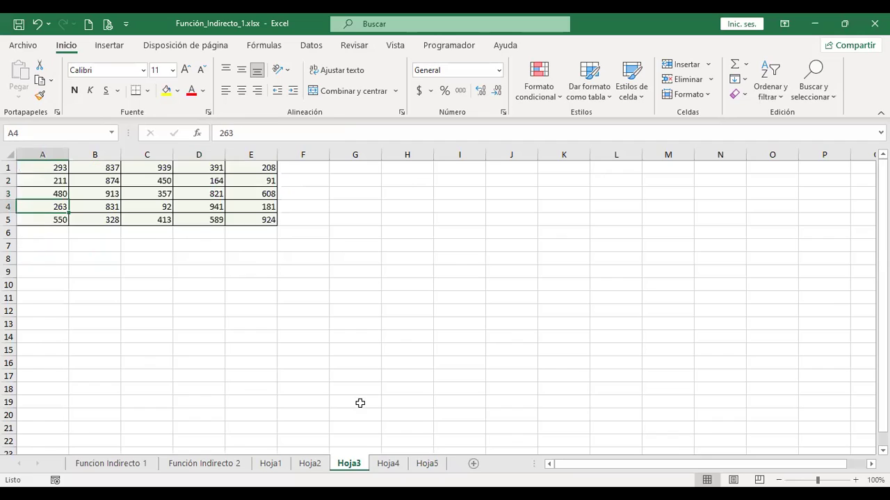
left_click(104, 193)
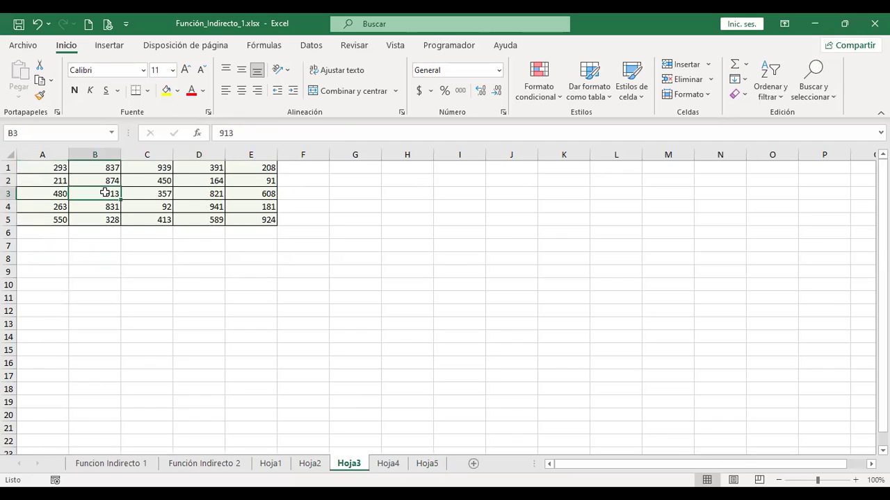
Copy the Hoja5 formula from D3 down to D4 and compare its result with cell D5 of Hoja3
key("ctrl+Page_Down")
key("ctrl+Page_Down")
left_click_drag(225, 201, 219, 217)
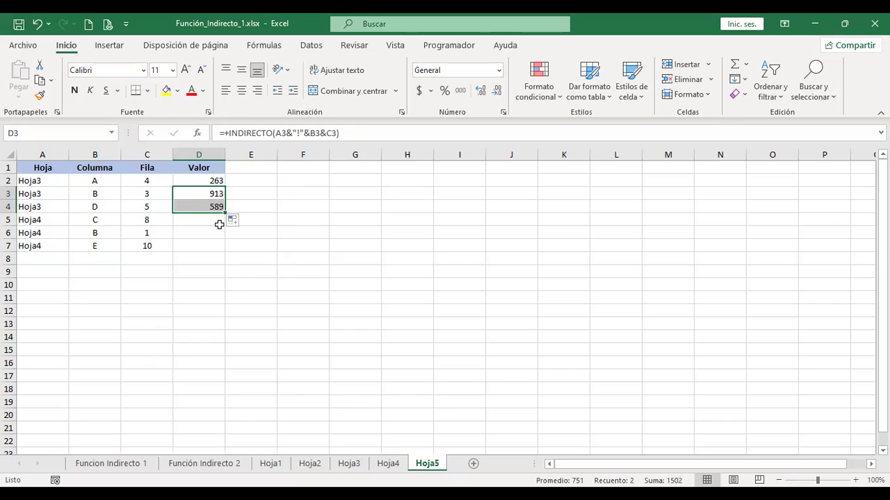
left_click(205, 206)
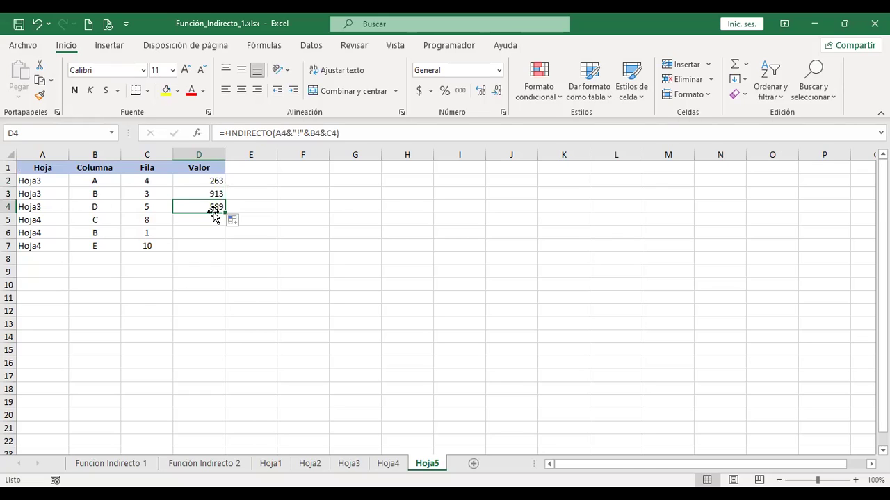
key("ctrl+Page_Up")
key("ctrl+Page_Up")
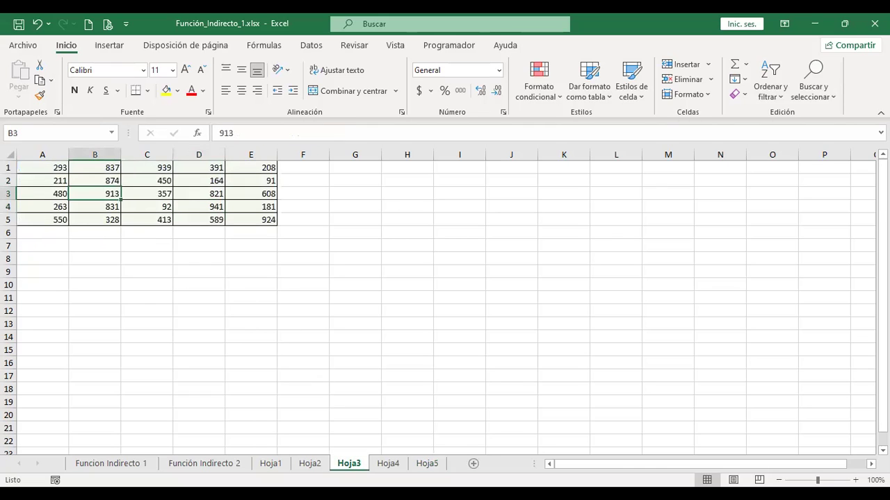
left_click(215, 217)
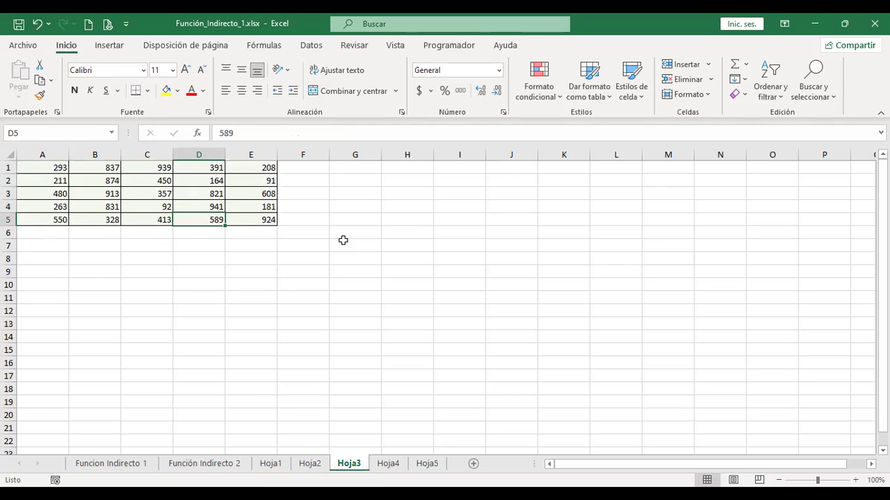
Copy the Hoja5 formula from D4 down through D7 to cover the Hoja4 lookup rows
key("ctrl+Page_Down")
key("ctrl+Page_Down")
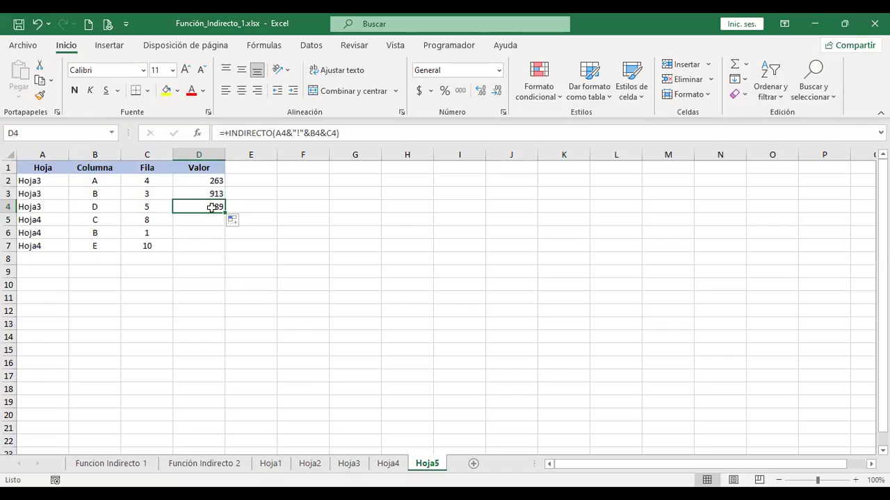
left_click_drag(224, 212, 224, 255)
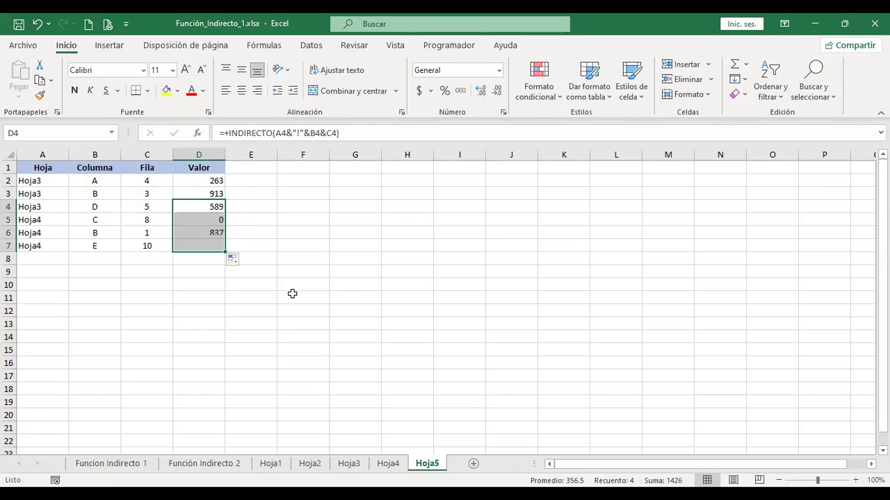
Compare the D5 and D7 results of Hoja5 with the data table in Hoja4 and recheck the D2 formula
left_click(196, 219)
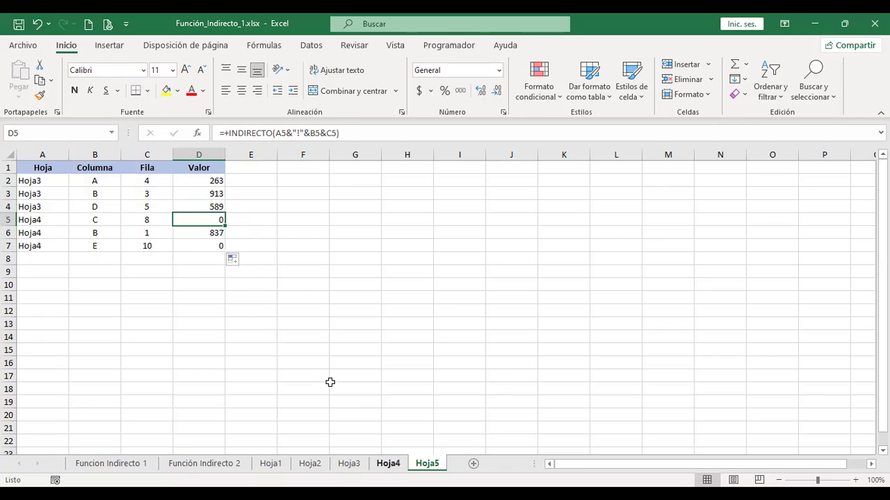
key("ctrl+Page_Up")
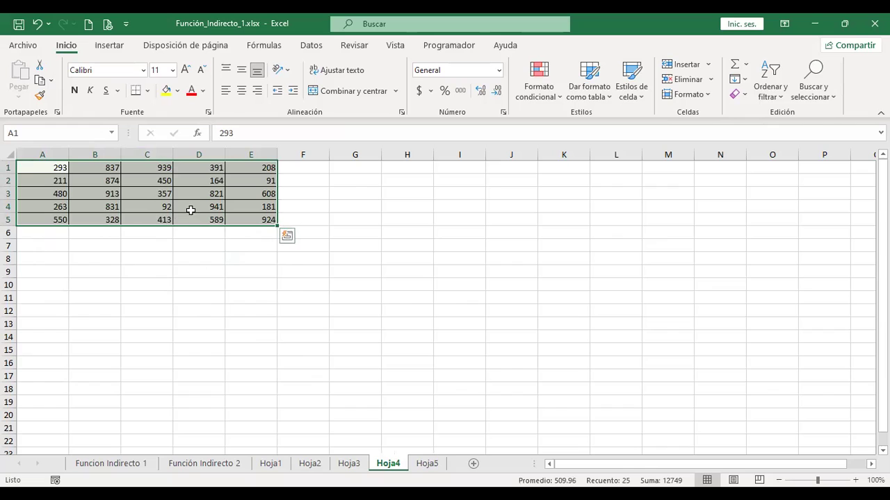
left_click(426, 463)
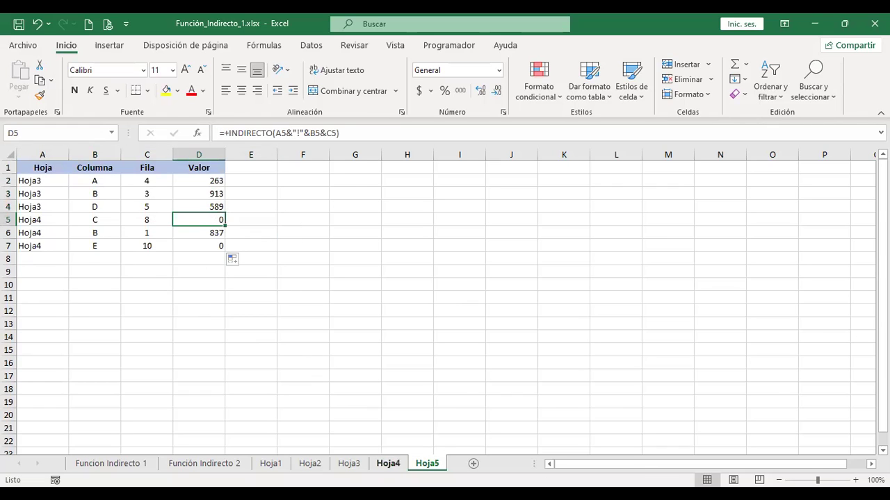
left_click(200, 243)
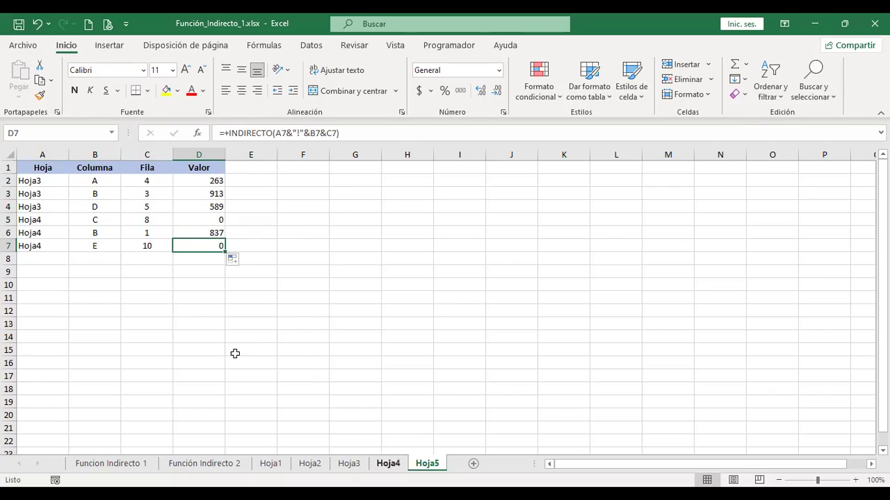
key("ctrl+Page_Up")
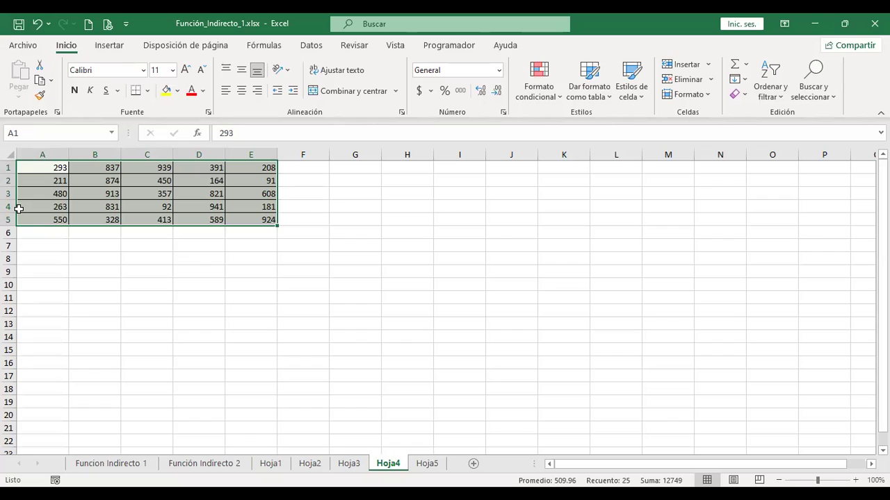
key("ctrl+Page_Down")
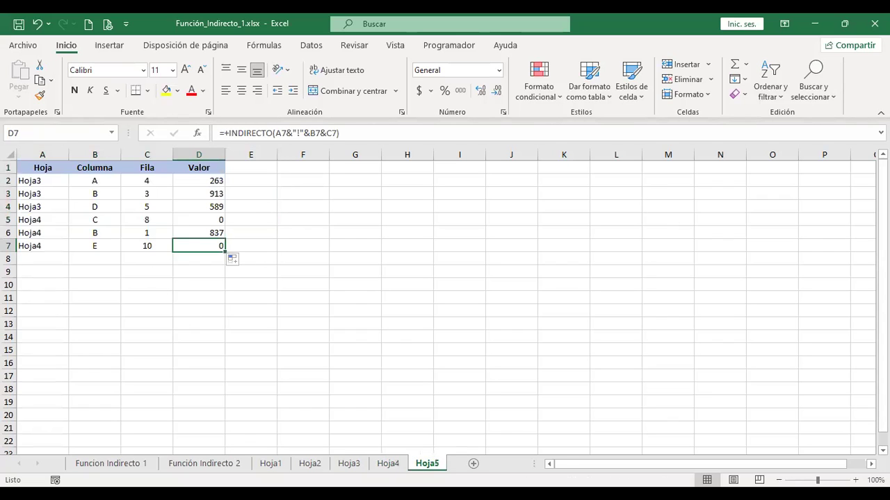
left_click(388, 463)
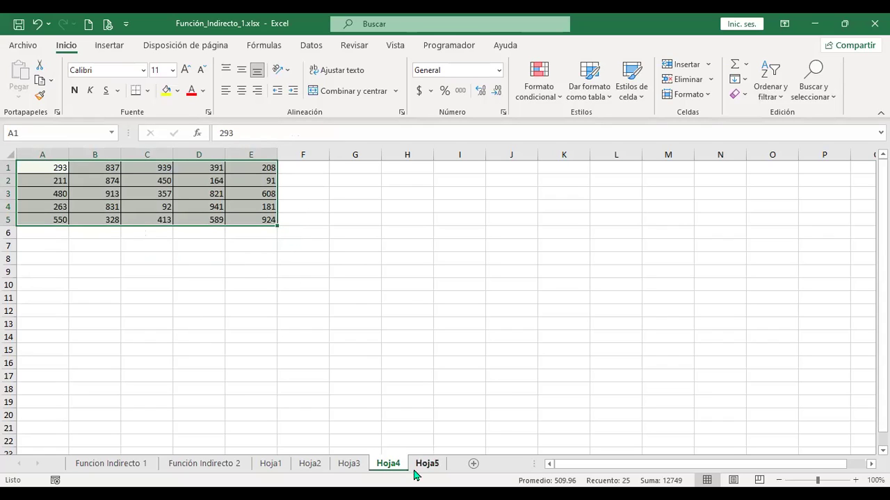
left_click(415, 469)
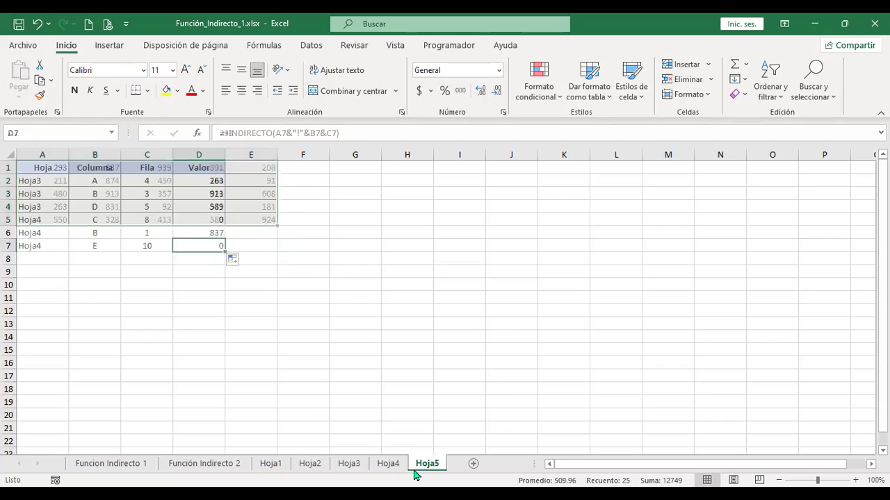
left_click(205, 181)
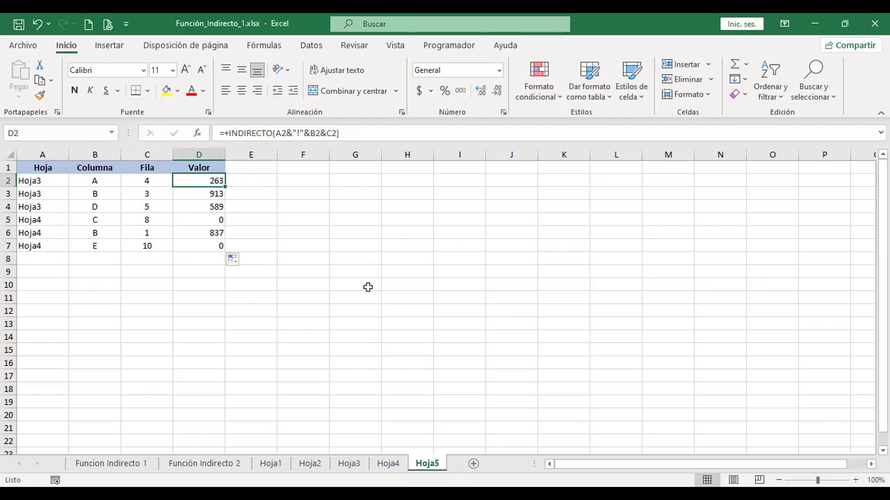
Enter the label Suma in cell G1 of Hoja4, beside the data table
key("ctrl+Page_Up")
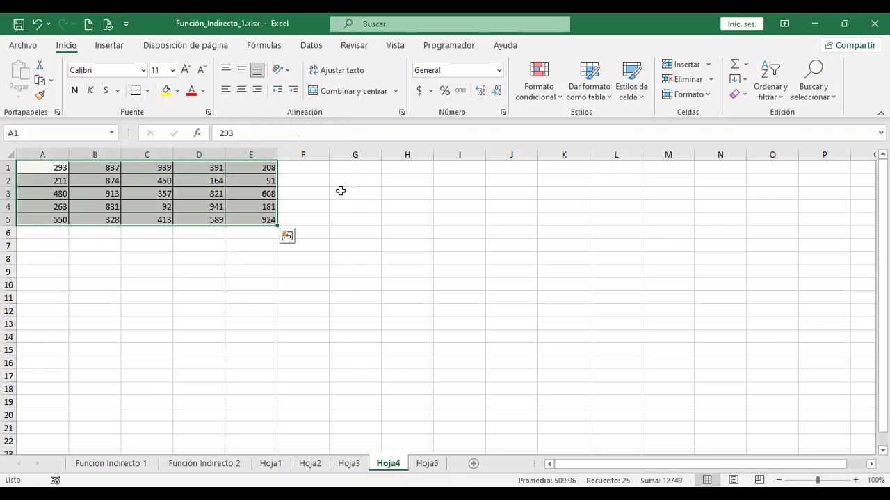
left_click(365, 167)
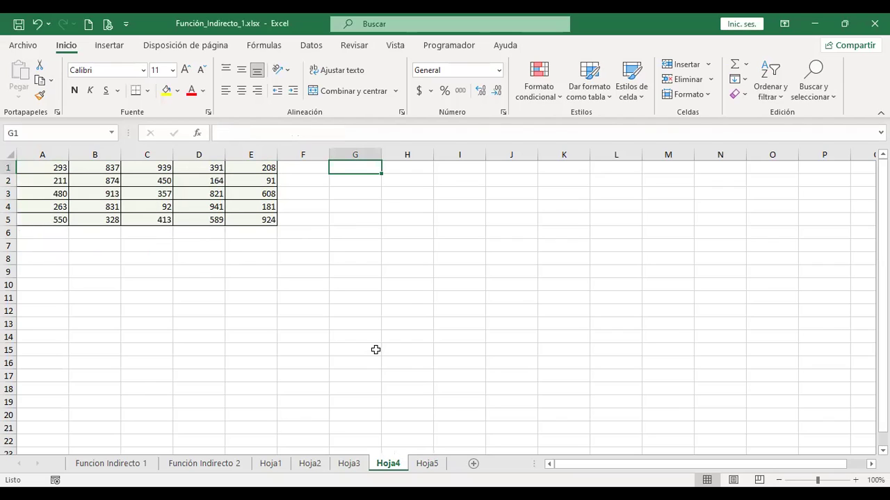
type("Suma")
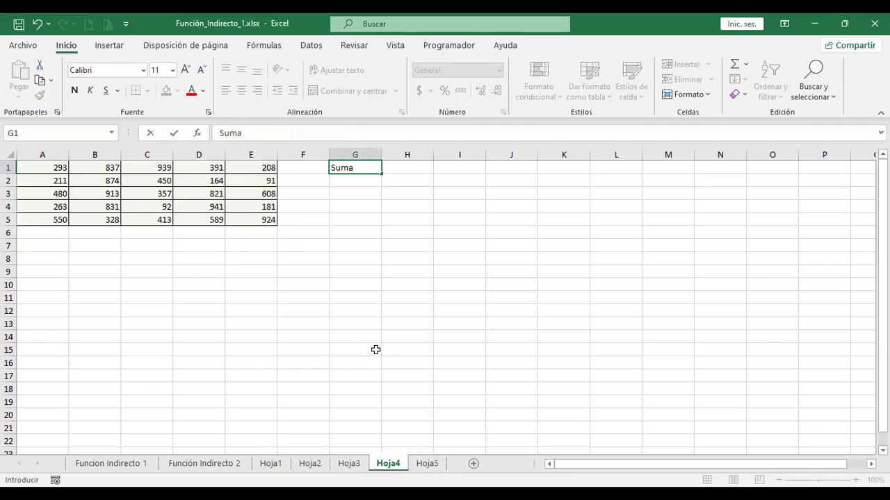
key("Return")
key("Up")
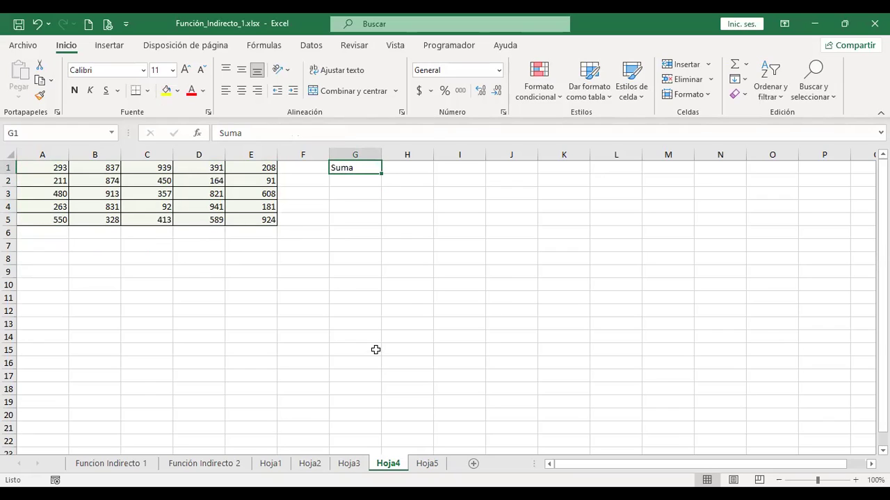
Enter the cell references c1 in H1 and c2 in I1 as text, beside the Suma label
key("Right")
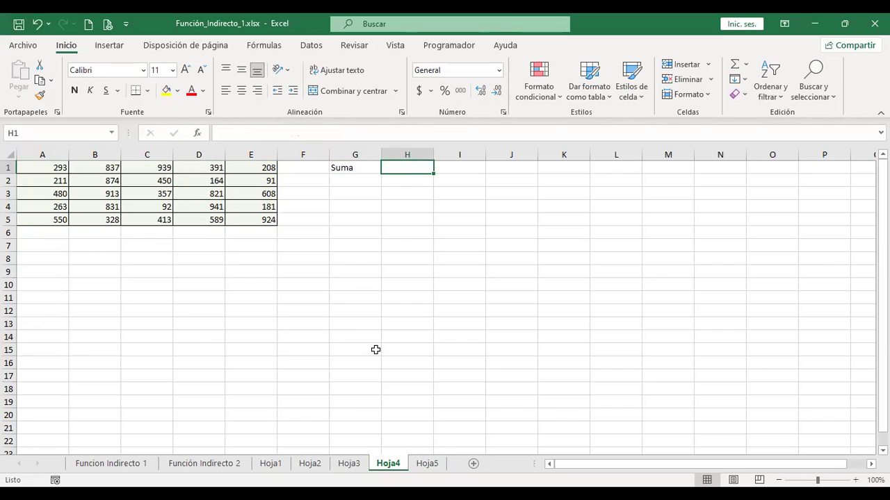
type("c1")
key("Right")
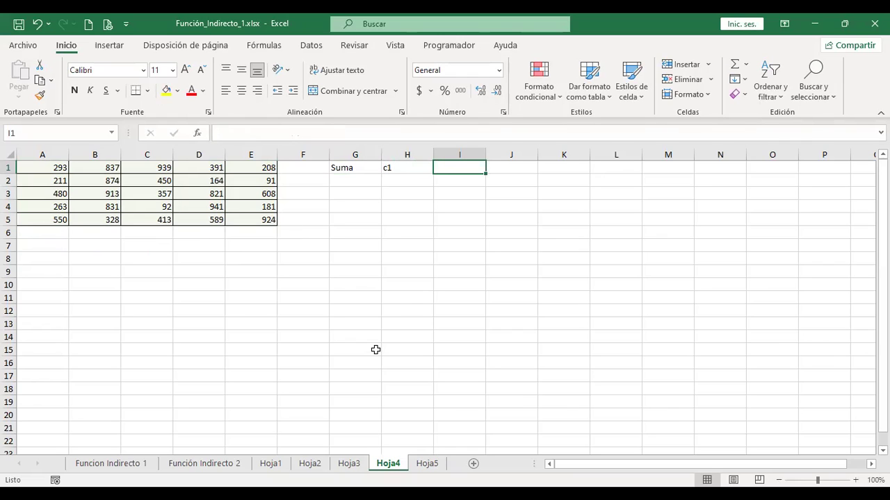
type("c1")
key("Left")
key("Right")
key("F2")
key("BackSpace")
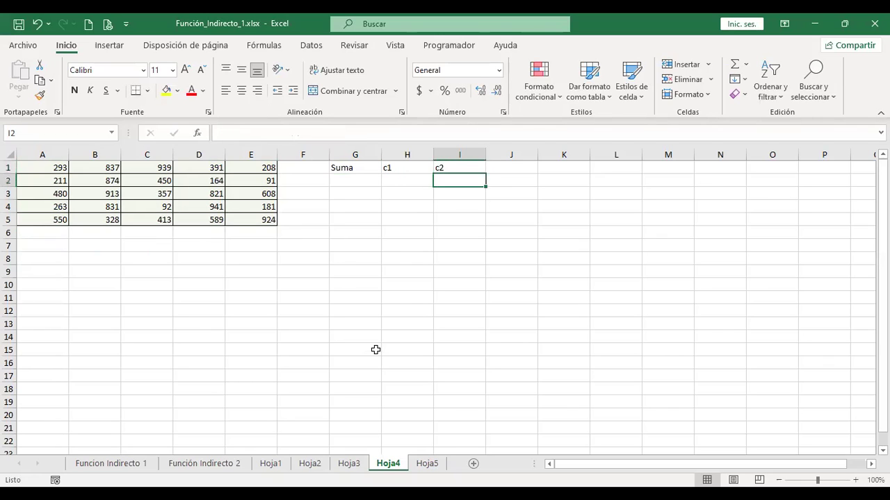
Begin a formula in G2 of Hoja4, under the Suma label, with INDIRECTO(H1) as its first term
key("Up")
key("Left")
key("Left")
key("Down")
key("Right")
key("Left")
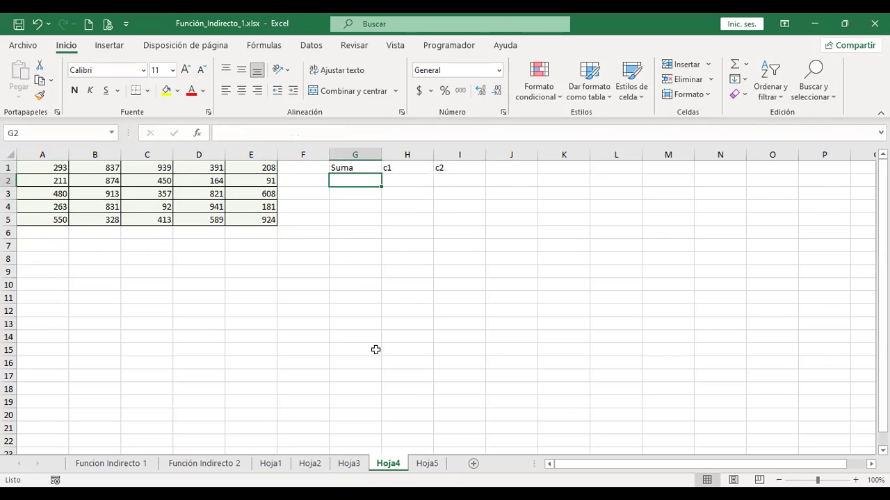
key("Right")
key("Left")
type("+")
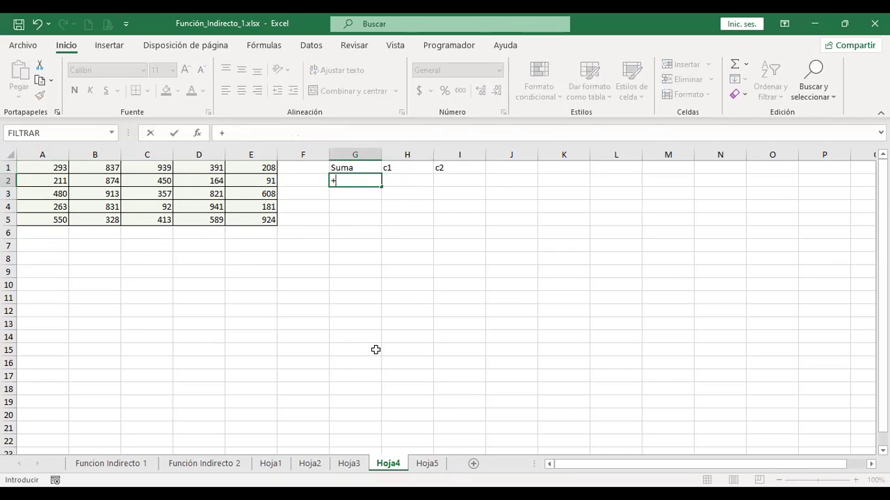
type("indi")
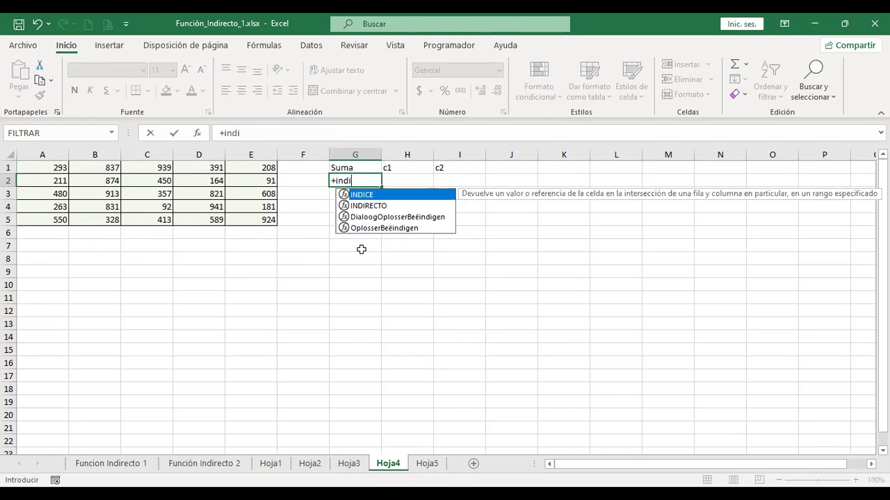
double_click(383, 207)
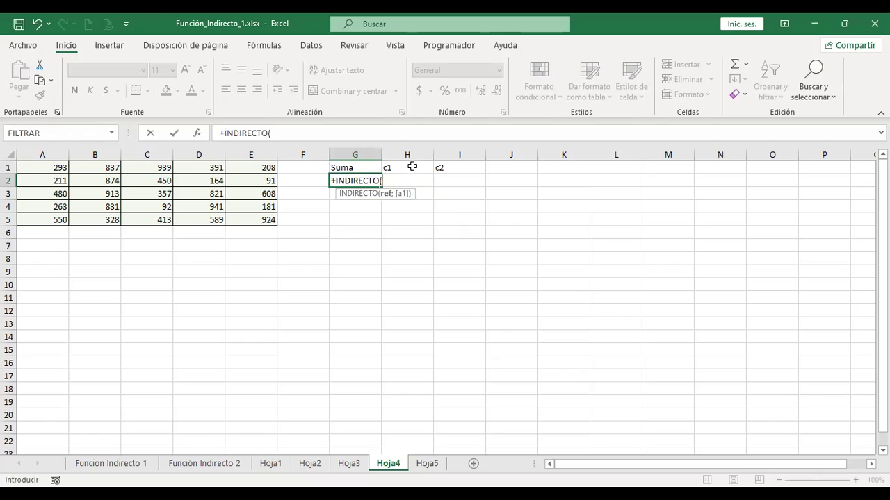
left_click(411, 165)
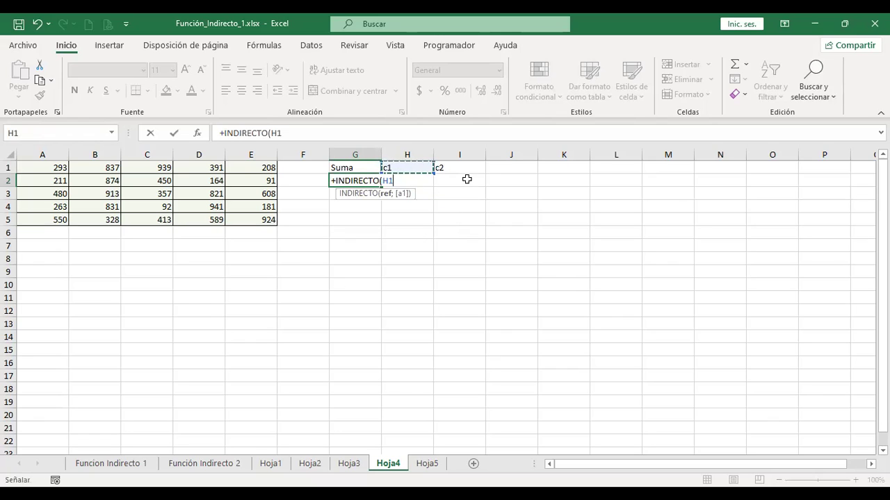
type(")")
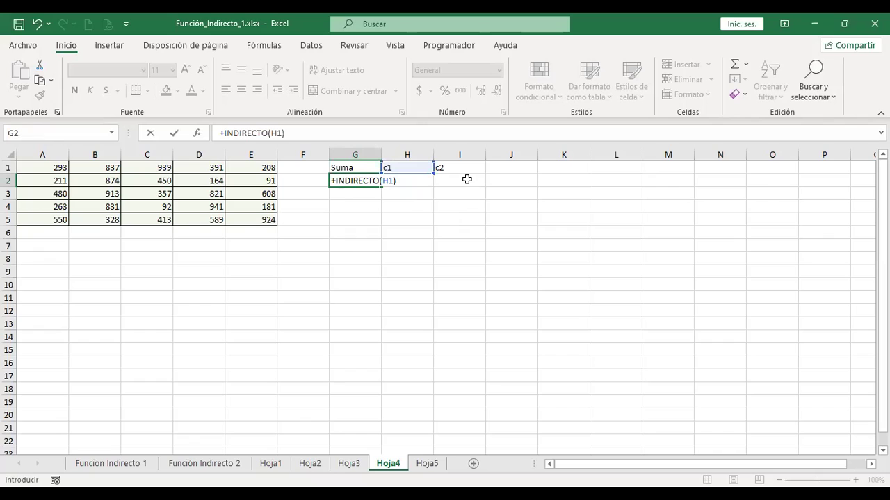
Complete the G2 formula by adding +INDIRECTO(I1), and check its result against the sum of cells C1:C2
type("+indir")
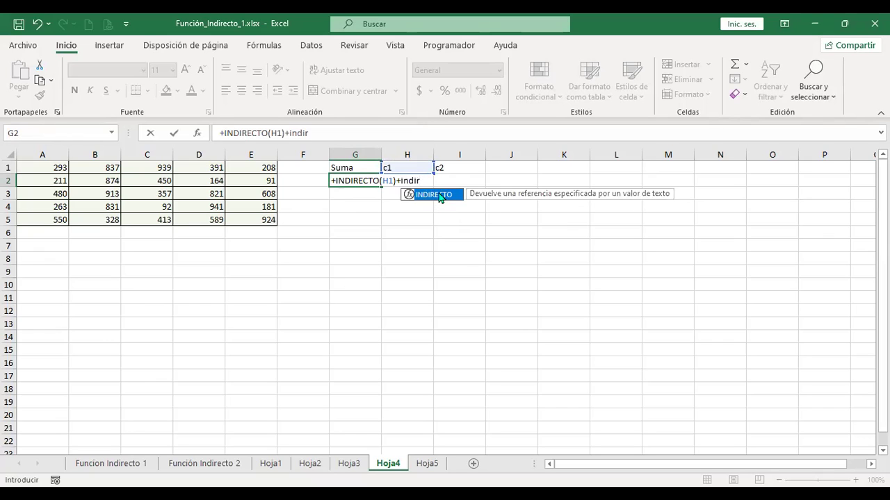
double_click(440, 195)
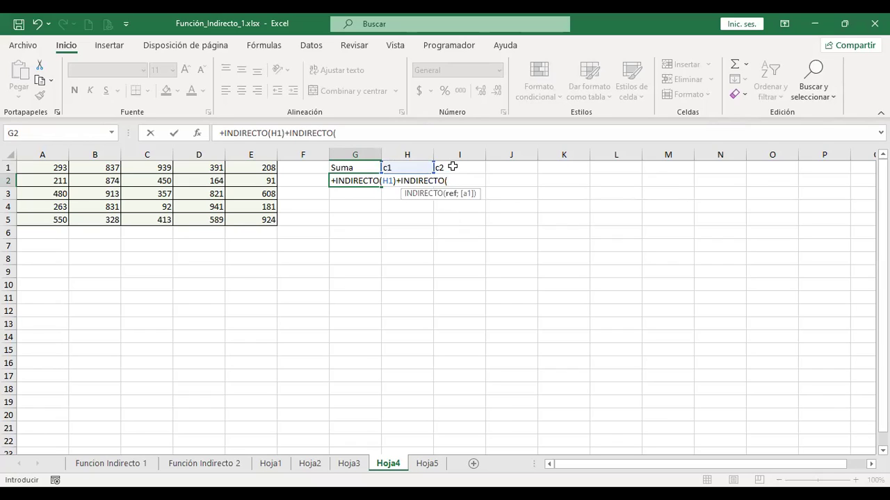
left_click(453, 167)
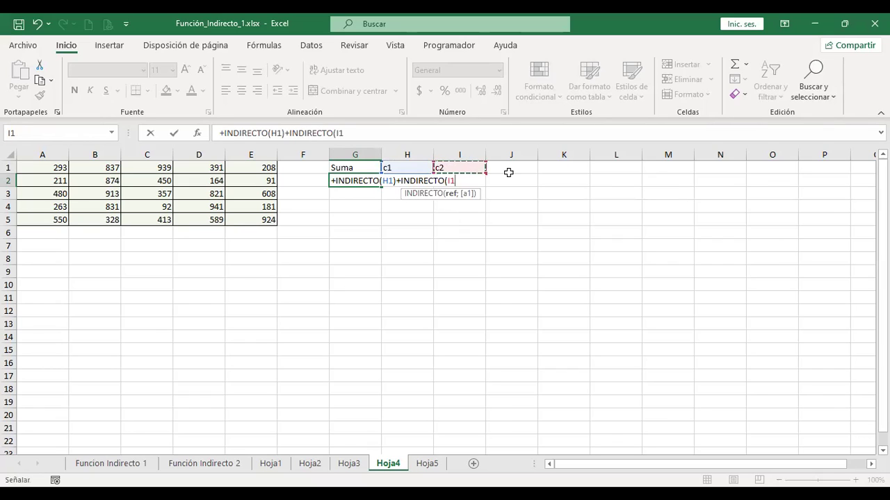
type(")")
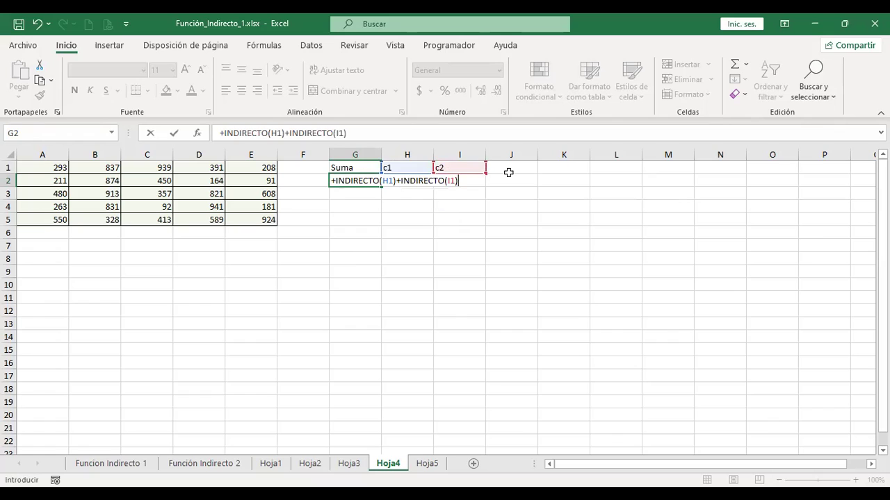
key("Return")
key("Up")
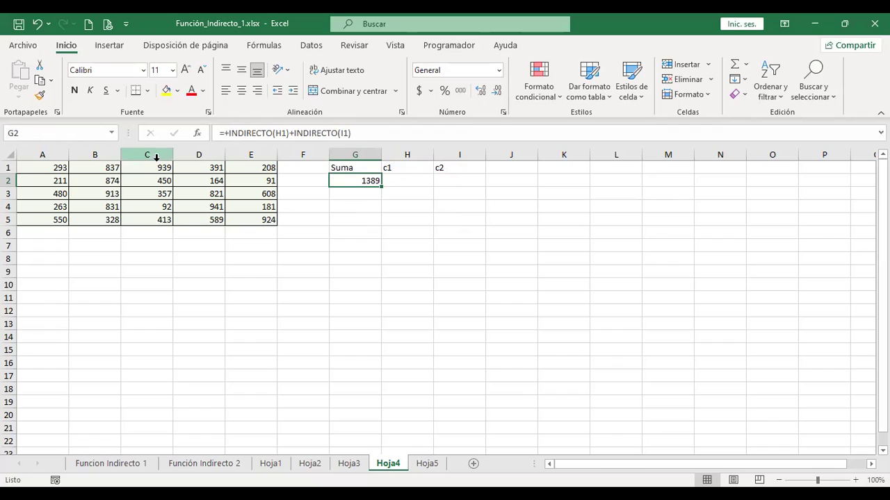
left_click_drag(149, 167, 149, 179)
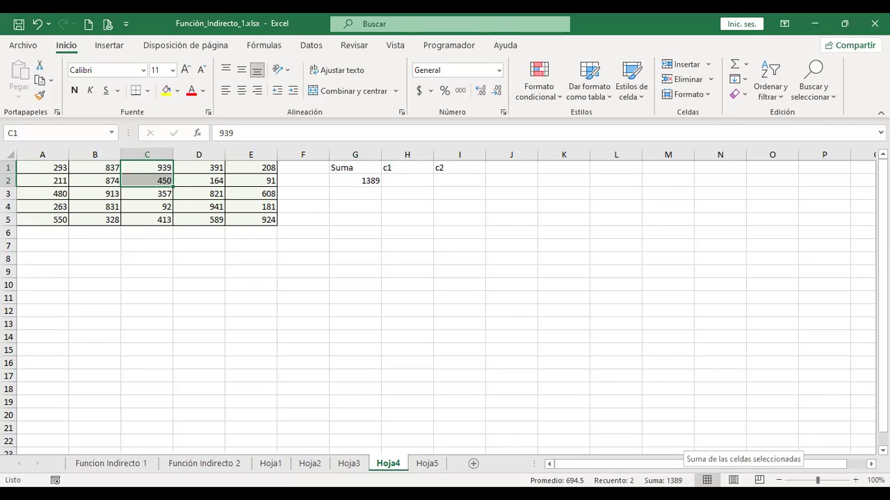
left_click(356, 179)
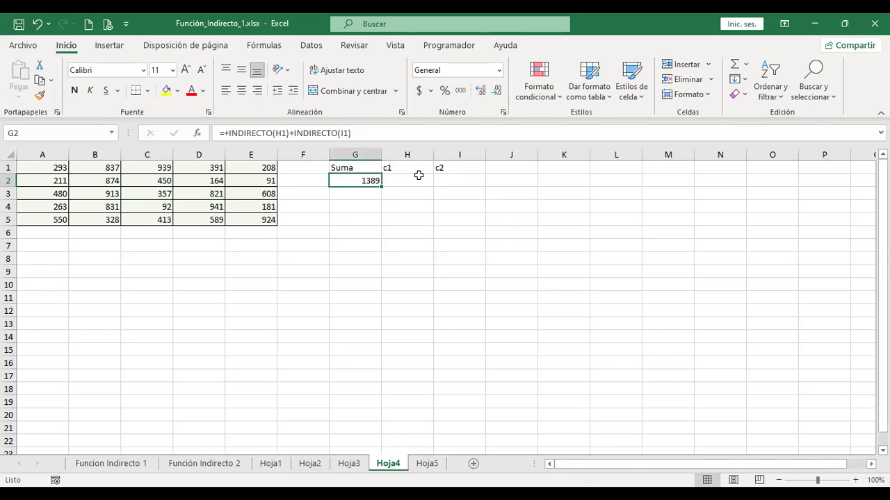
Replace the text reference in H1 with a4 and compare the G2 result with the sum of cells A4 and C2
left_click(408, 168)
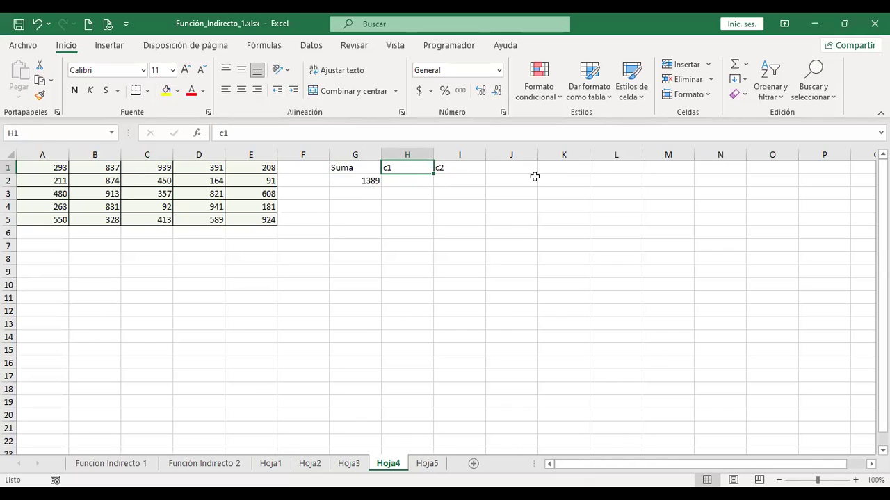
type("a4")
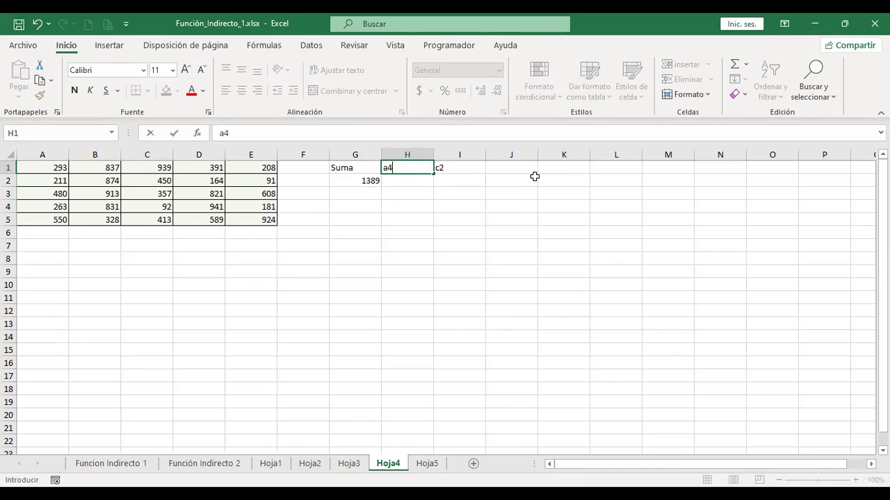
key("Tab")
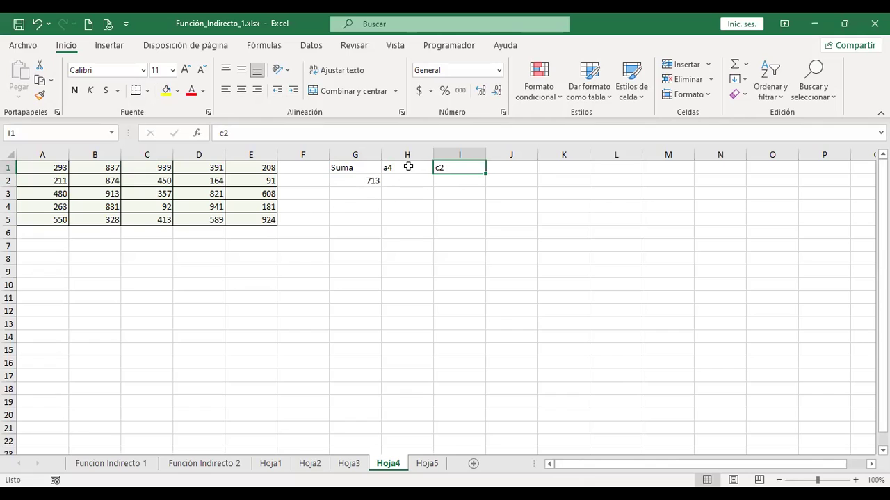
left_click(46, 207)
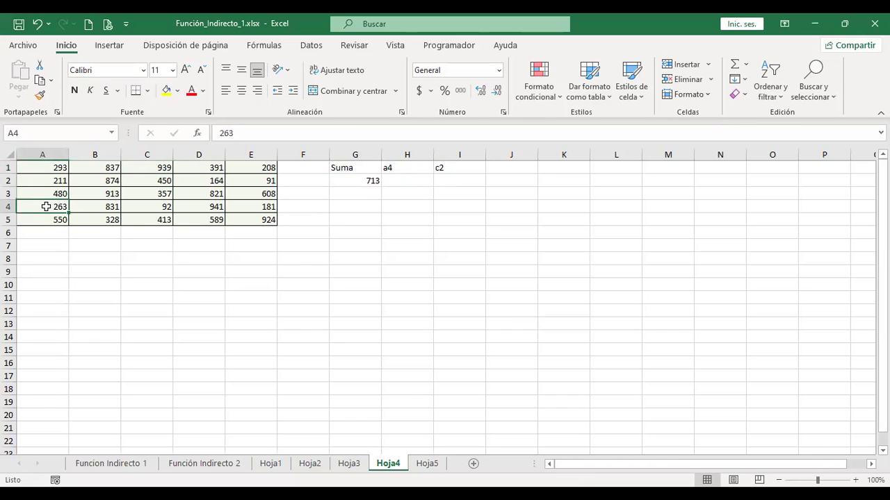
left_click(153, 181, "ctrl")
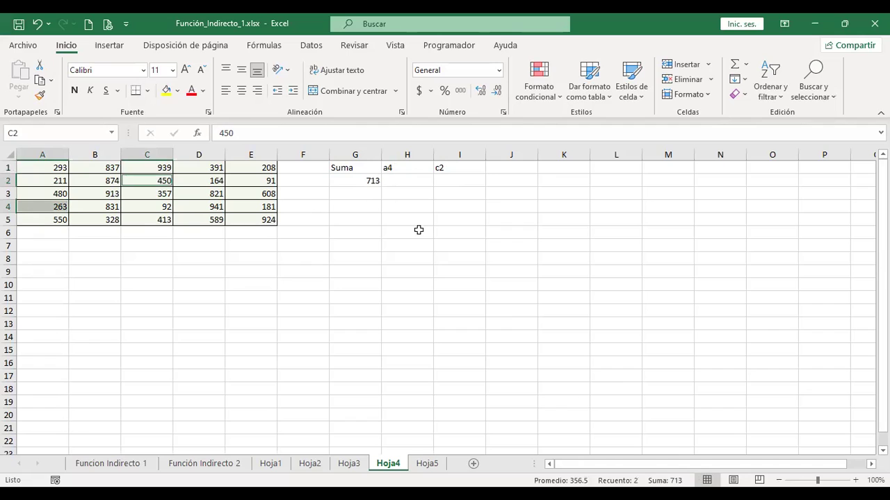
left_click(353, 179)
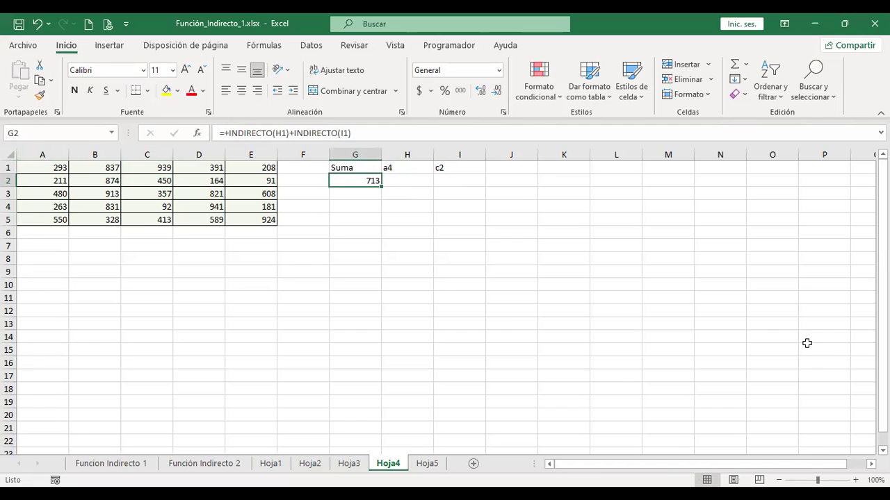